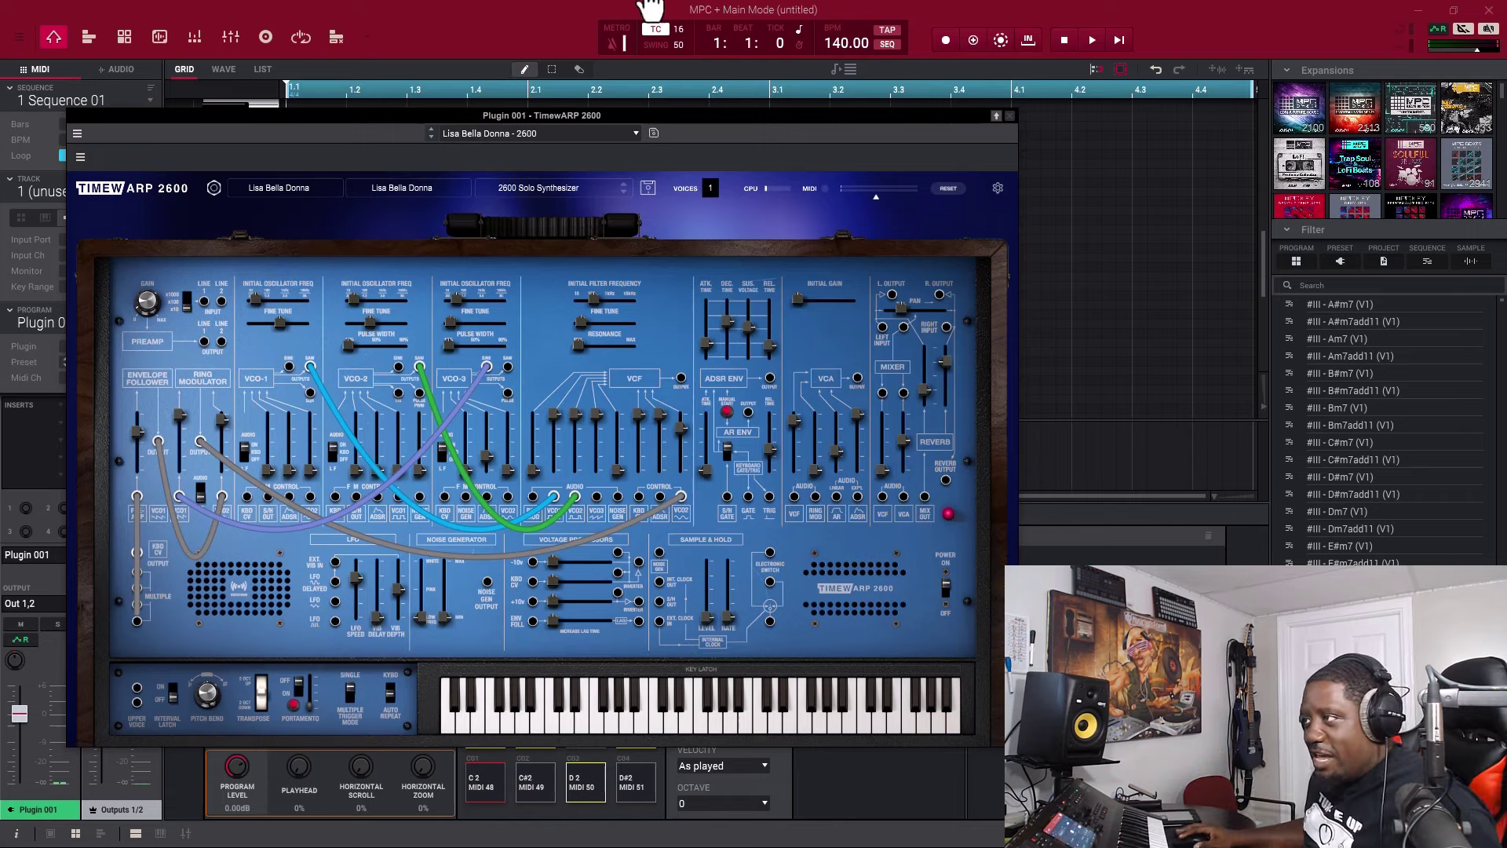
Enlarge the TimewARP 2600 plugin interface to 120% scale
left_click(78, 154)
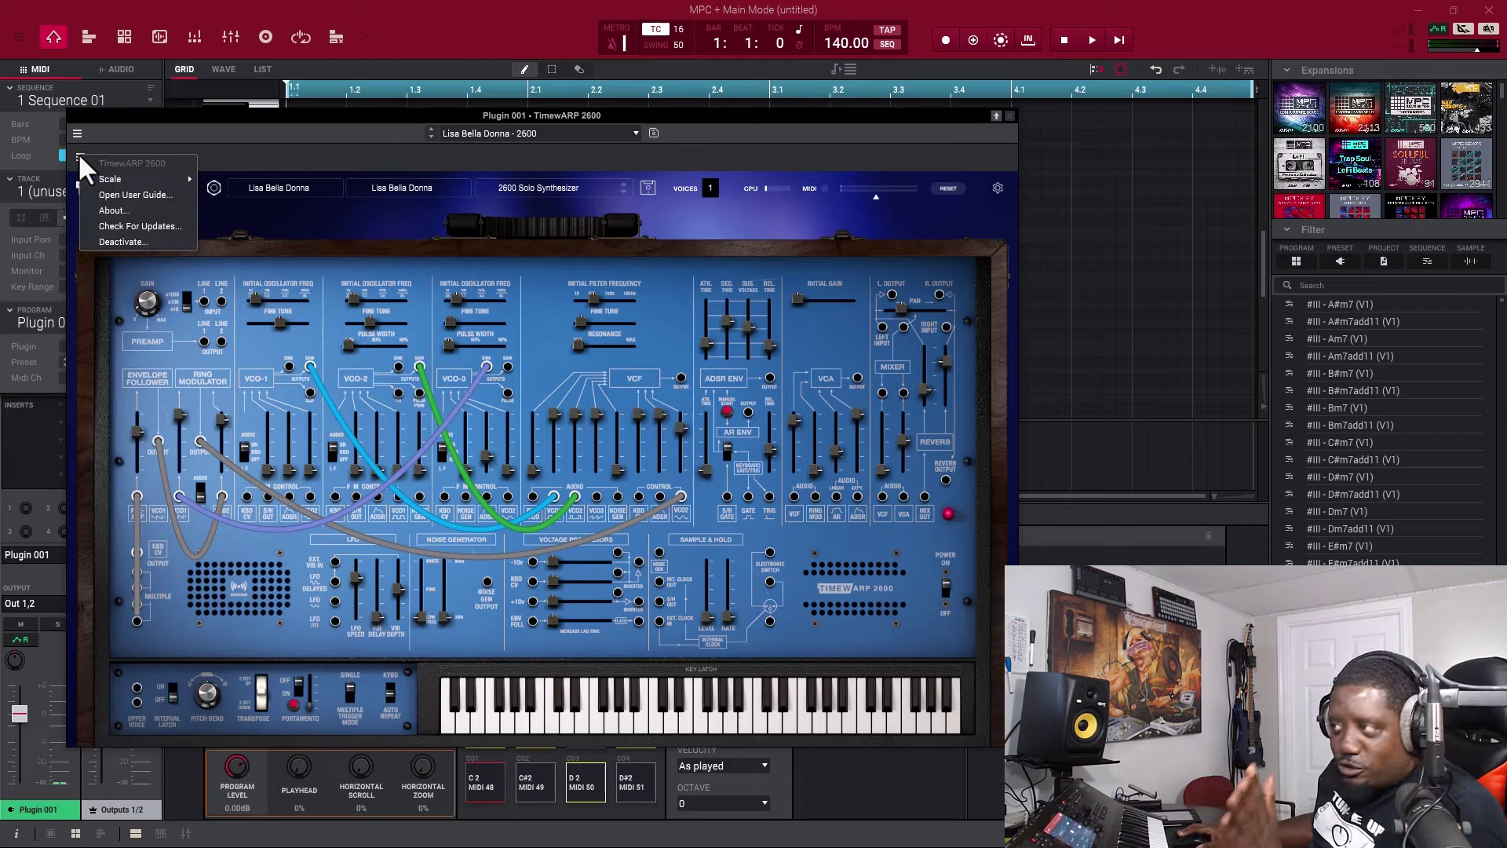
mouse_move(108, 178)
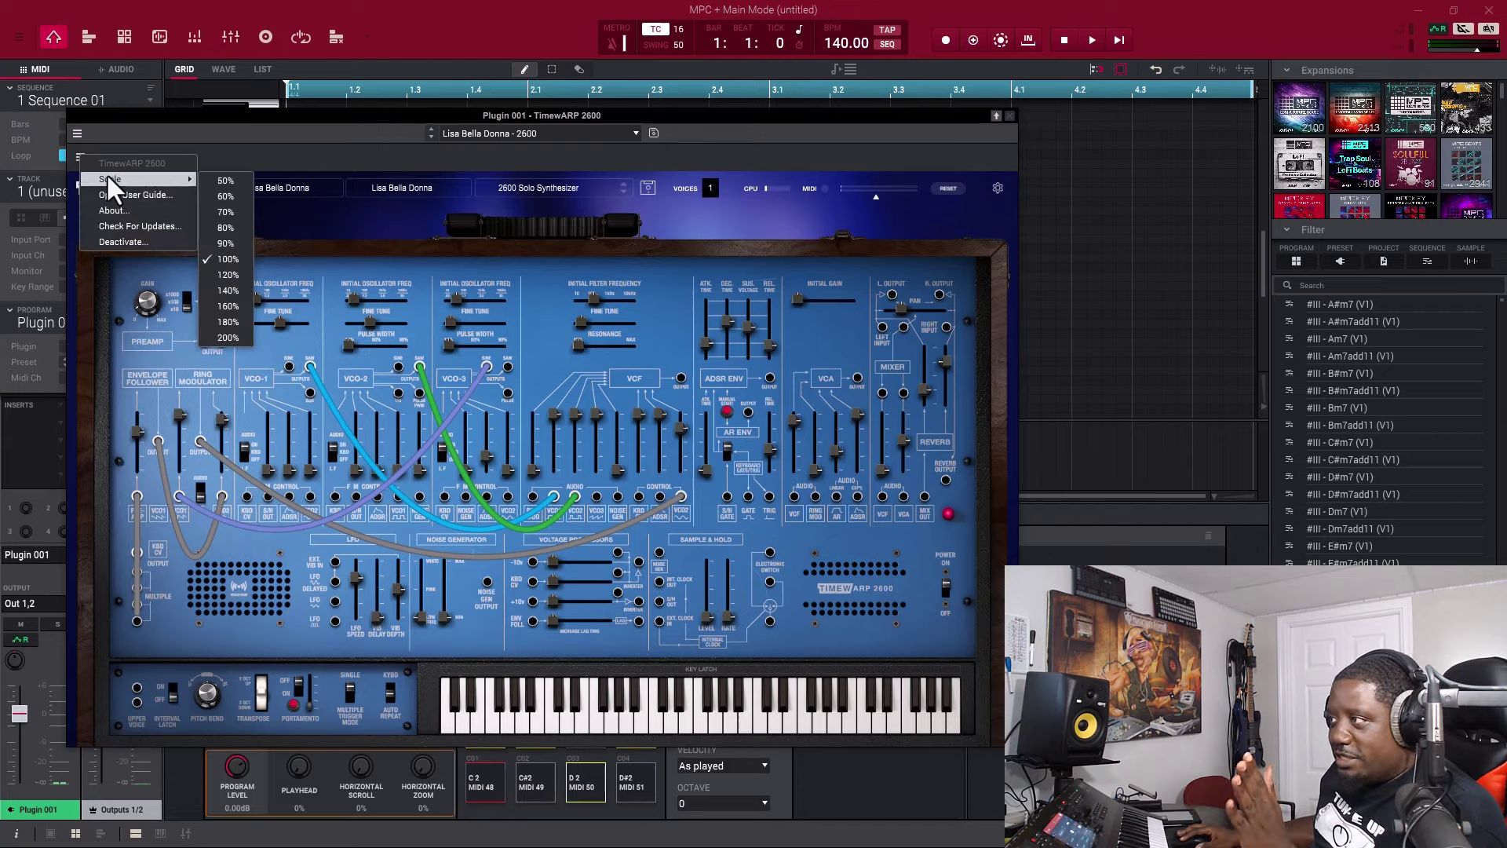
left_click(227, 275)
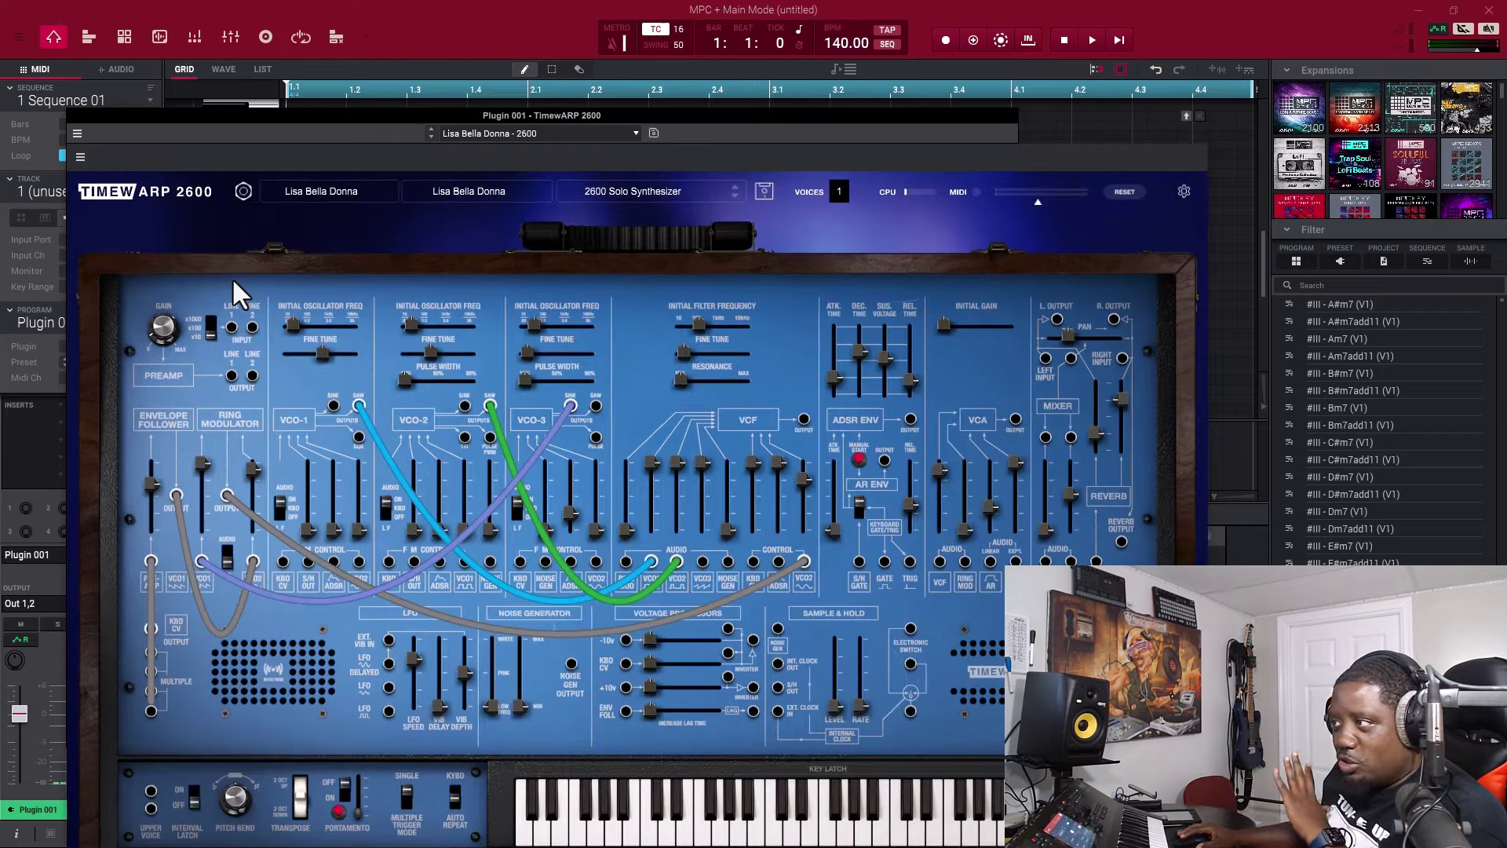
Move the TimewARP 2600 plugin window further up the screen and set its interface scale to 100%
left_click_drag(659, 127, 644, 55)
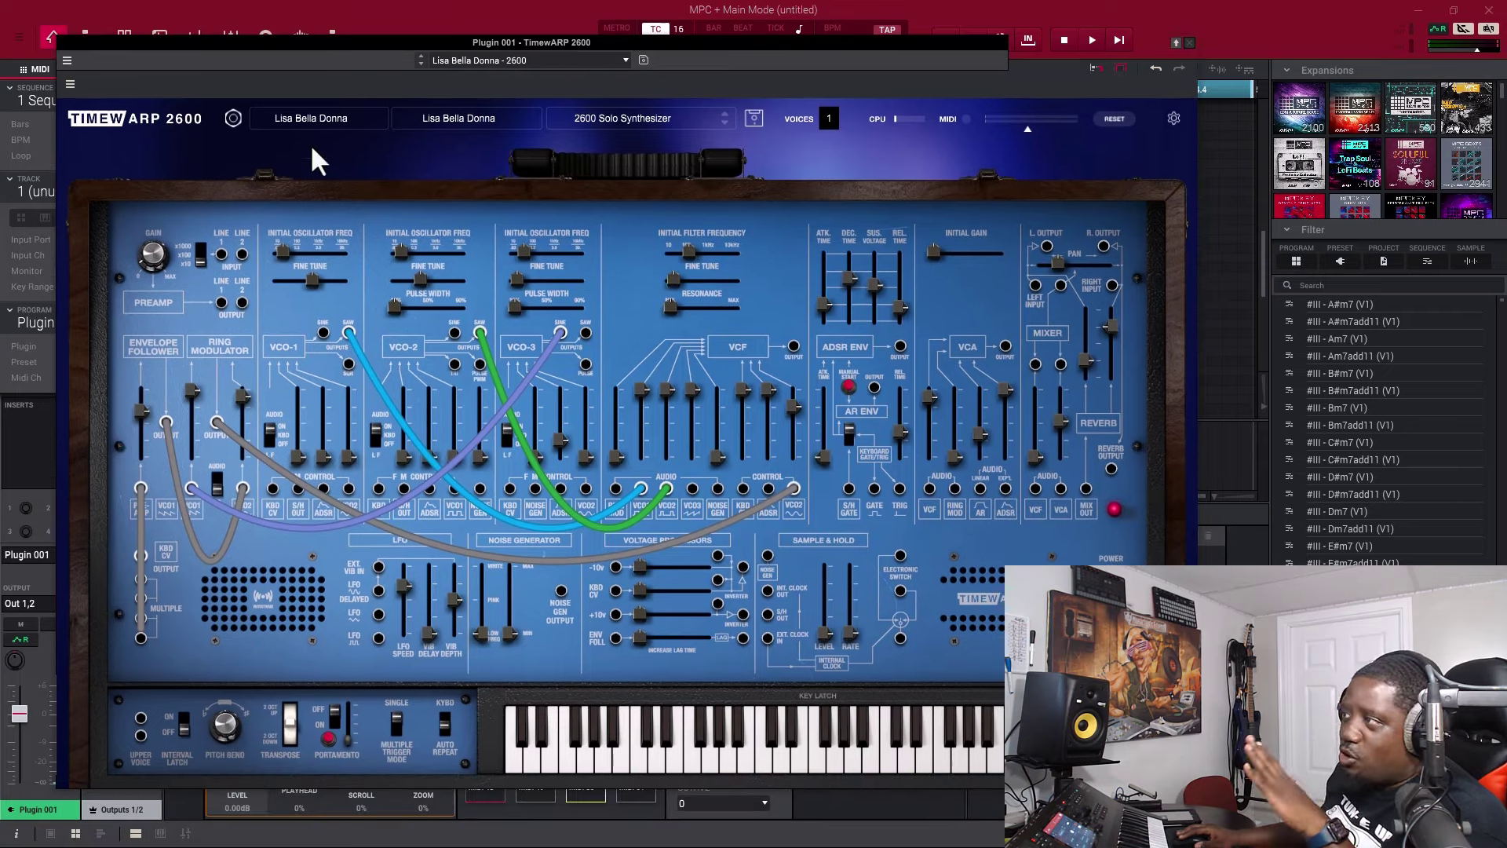
left_click(70, 84)
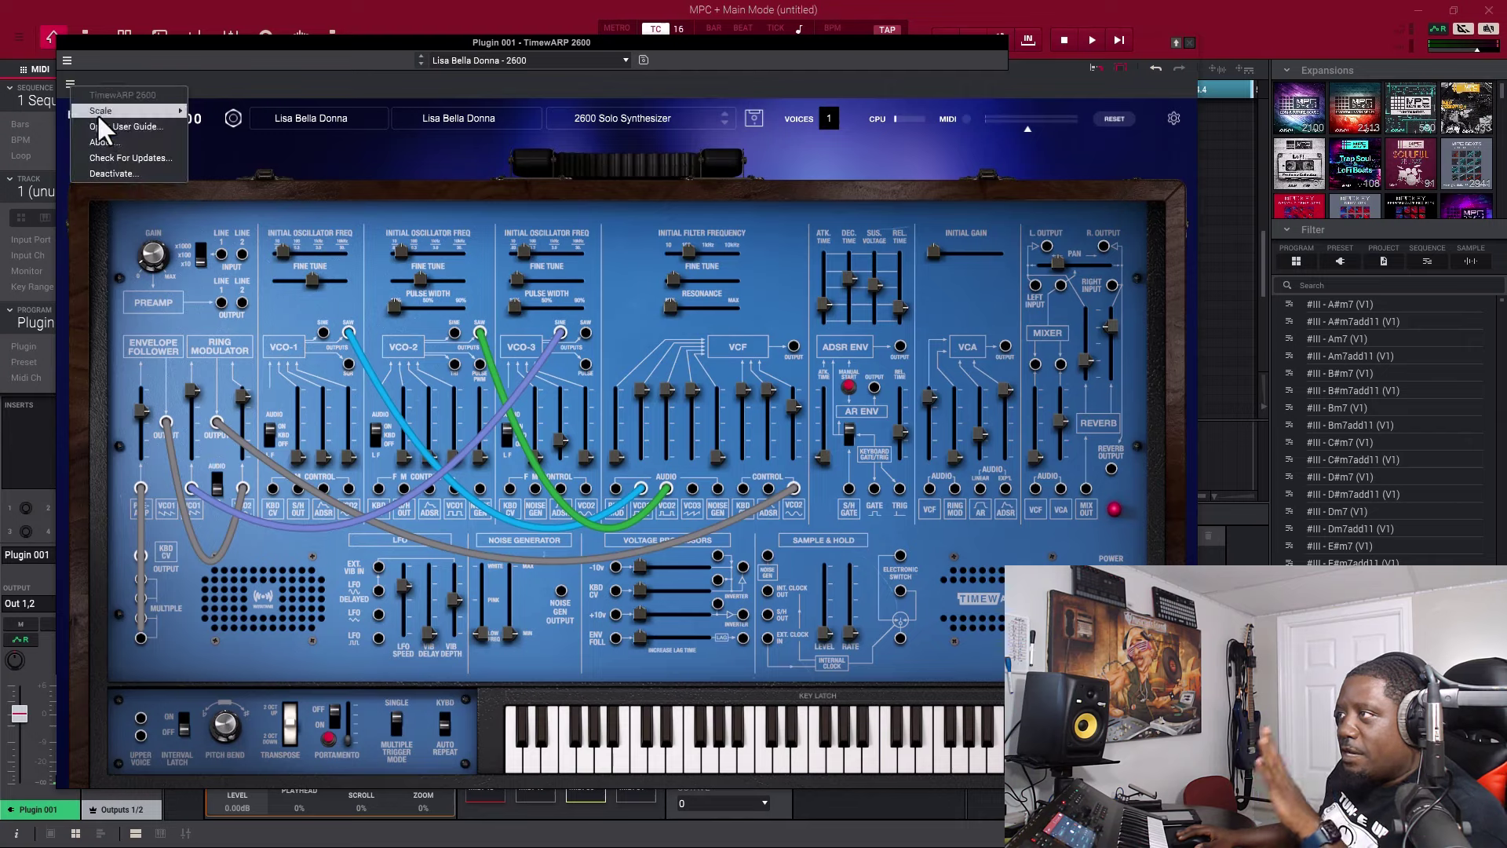
mouse_move(100, 115)
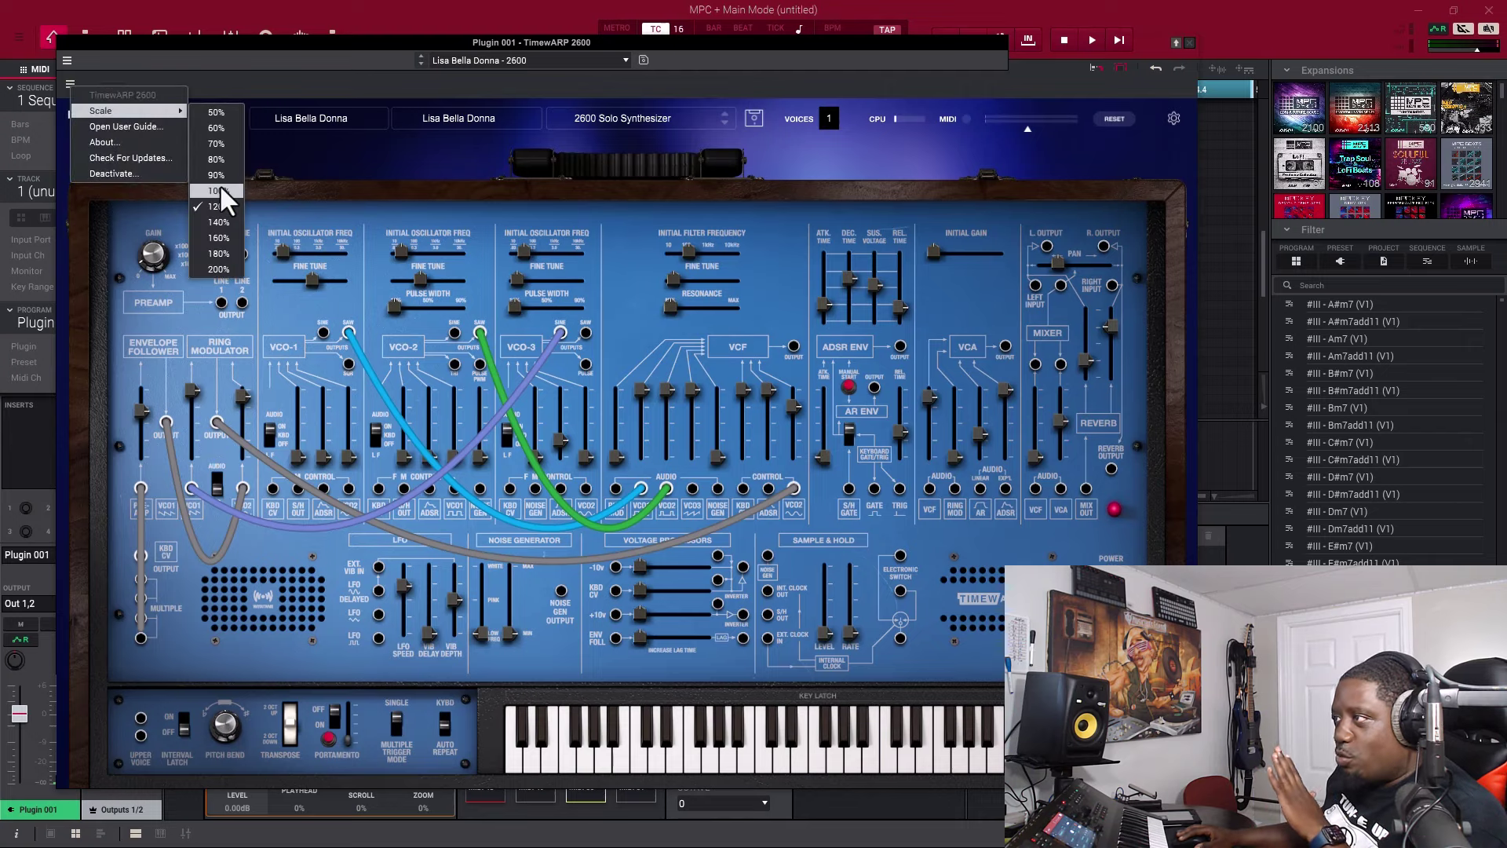
left_click(222, 188)
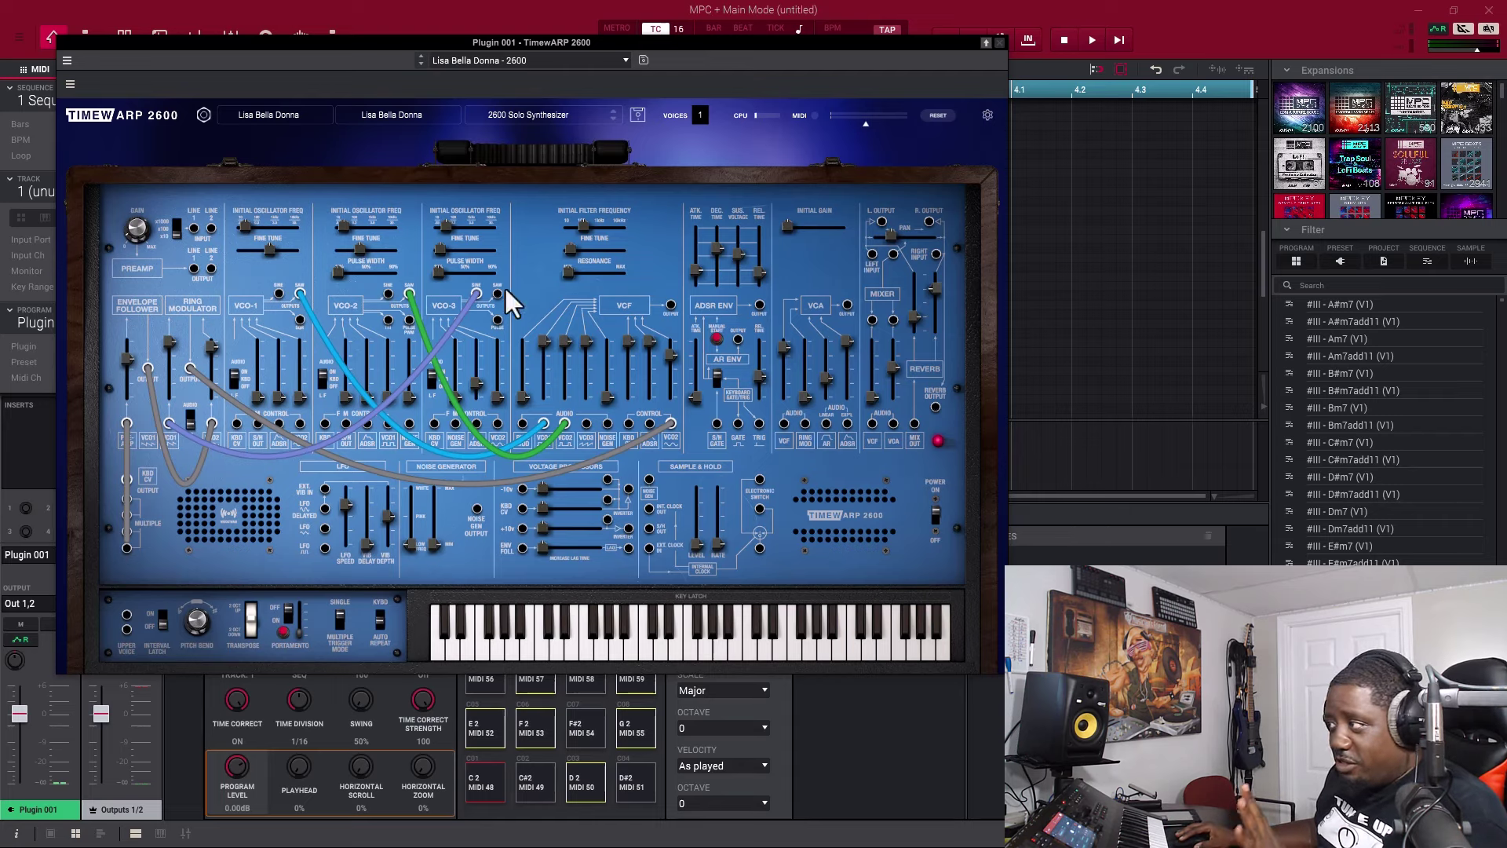
Change the plugin's UI theme to Classic TimewARP2600 and apply it
left_click(986, 115)
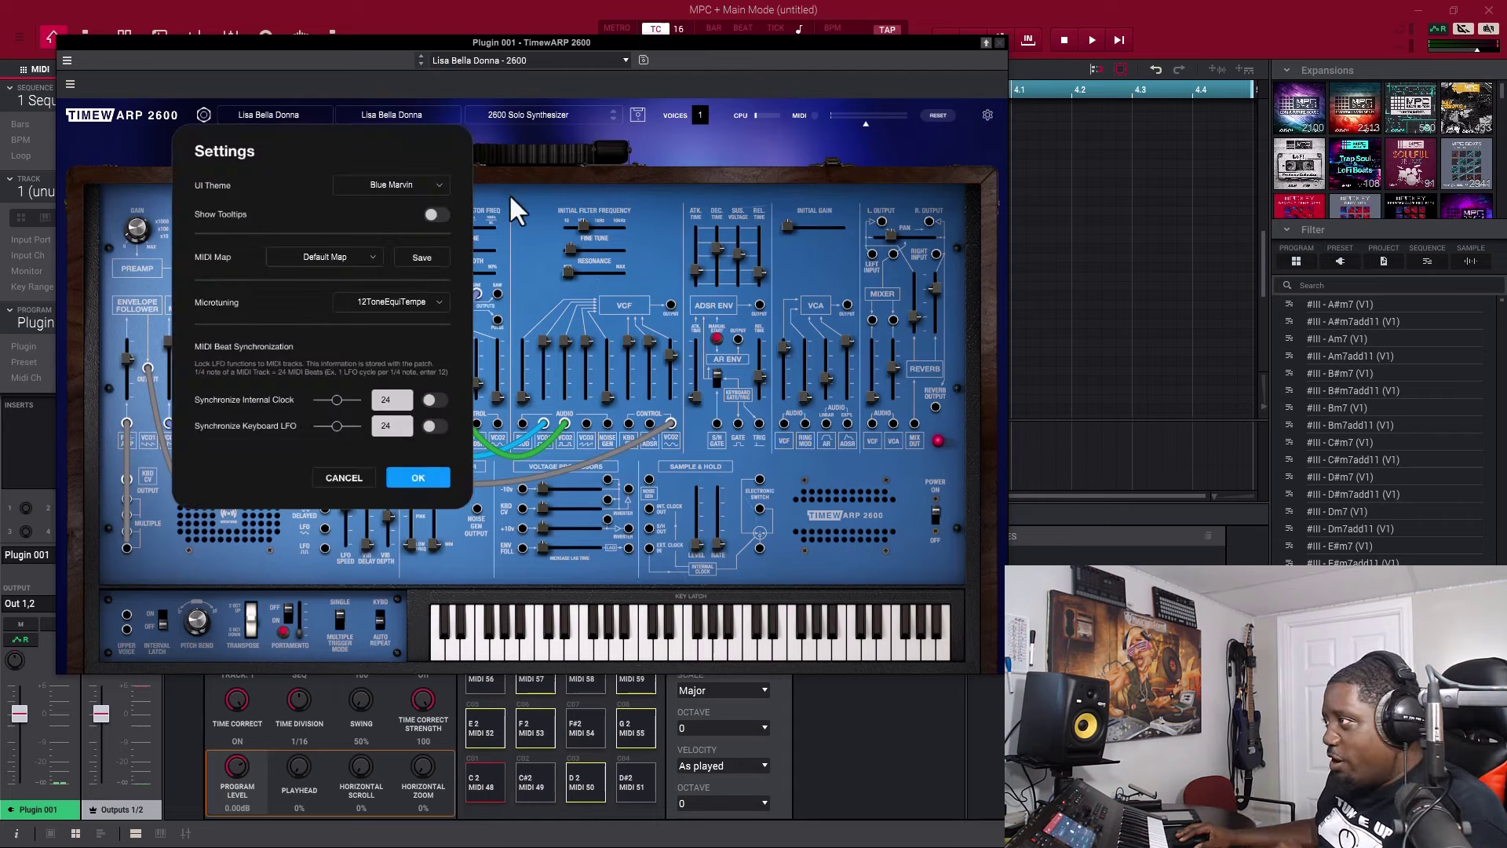
left_click(438, 187)
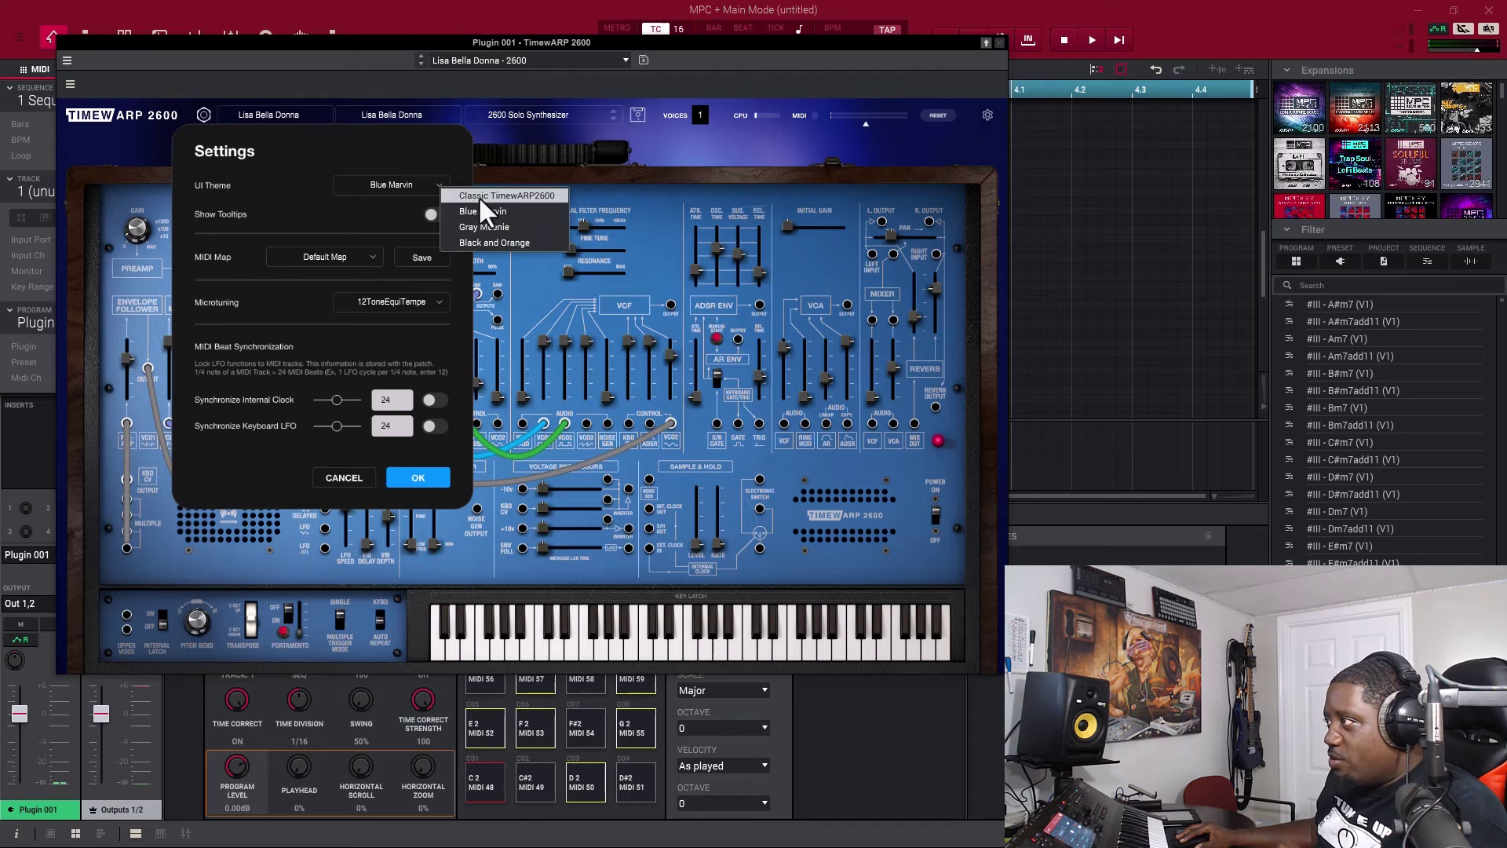
left_click(479, 196)
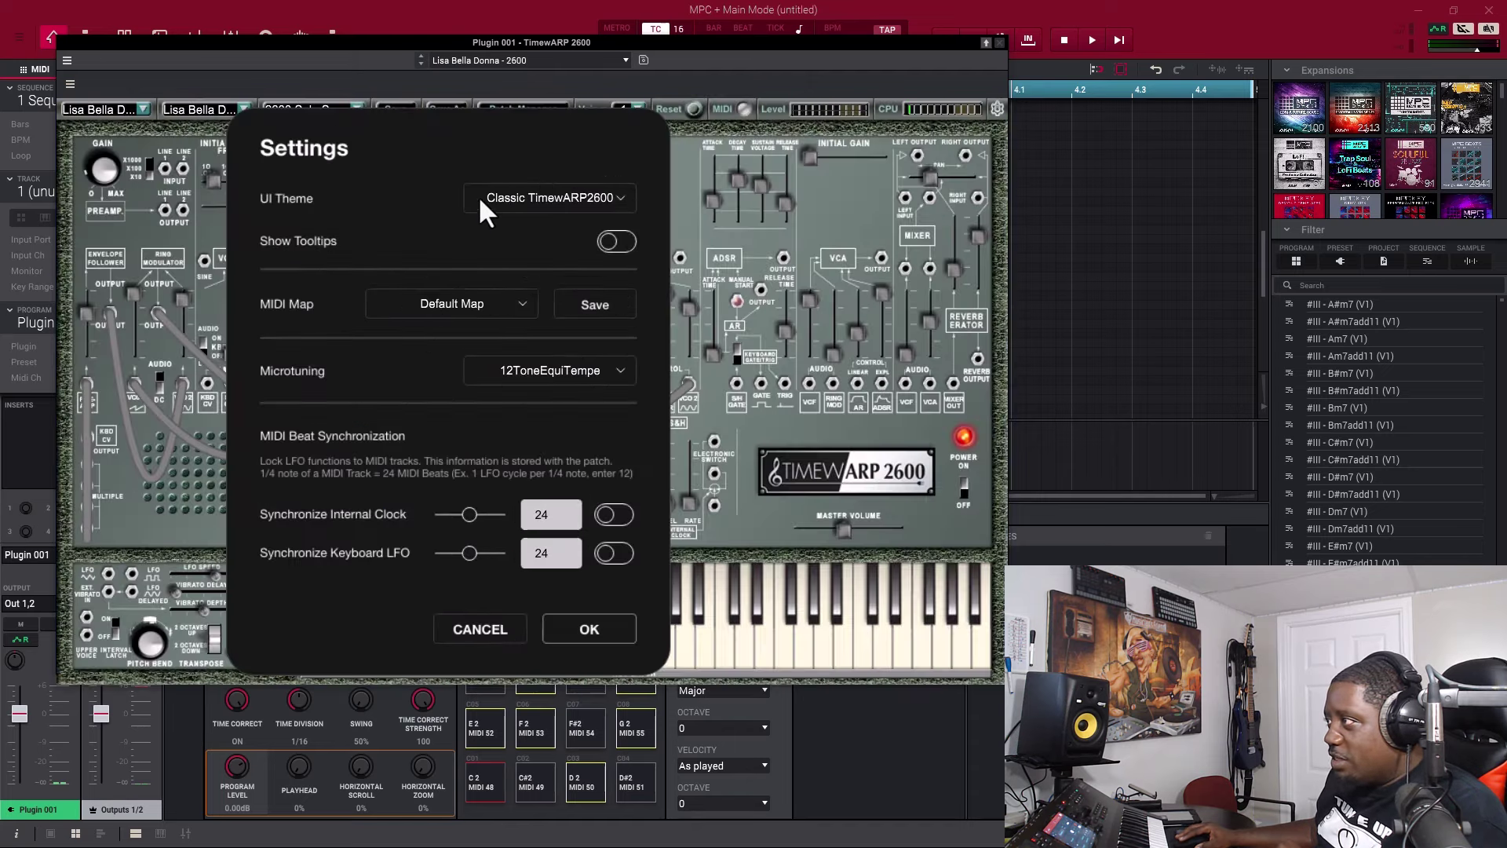
left_click(601, 625)
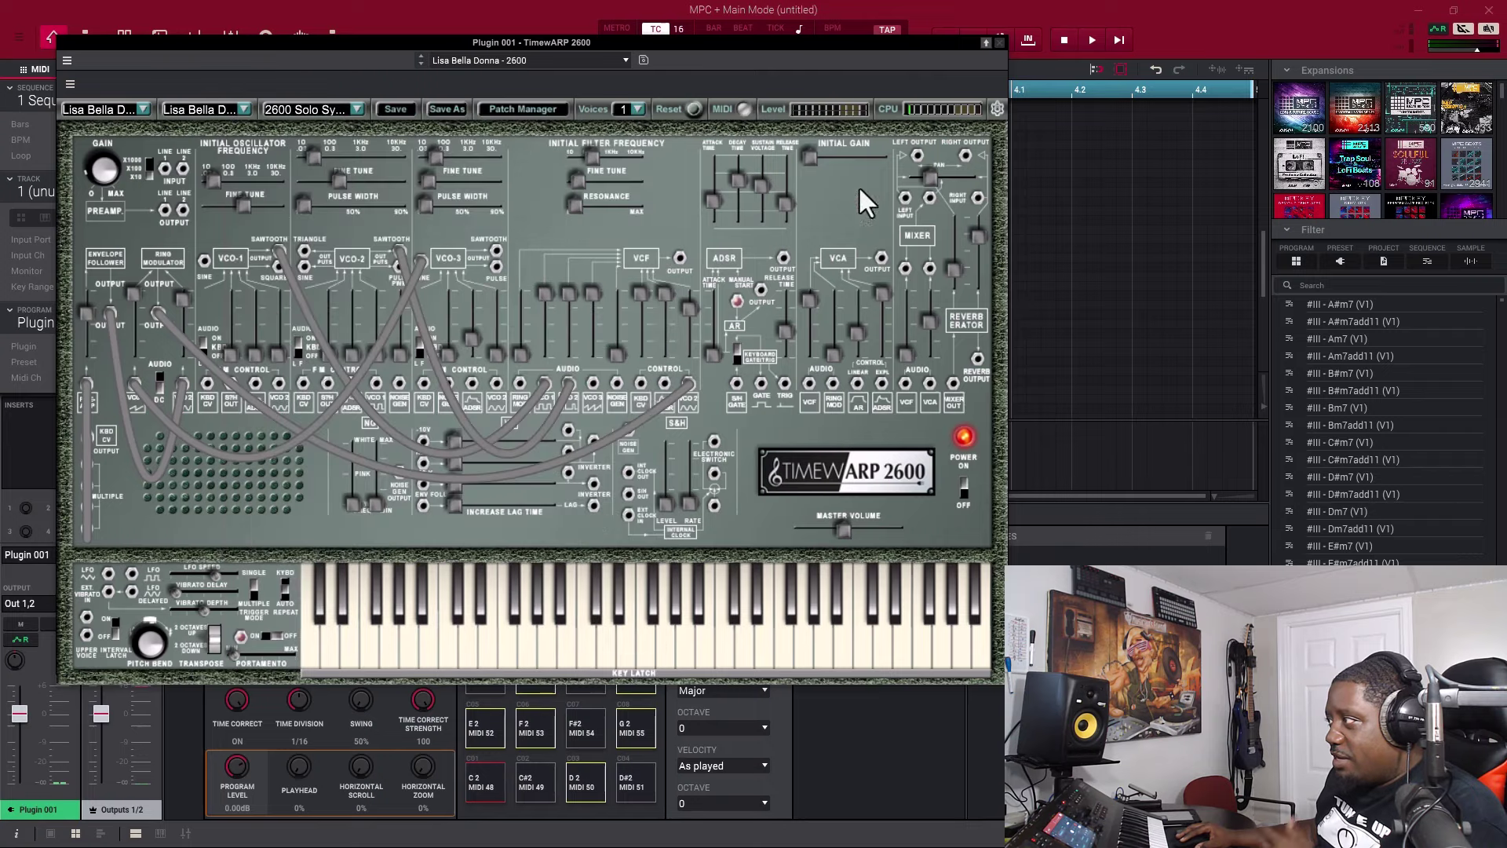
Change the plugin's UI theme to Gray Meenie and apply it
left_click(996, 109)
left_click(616, 196)
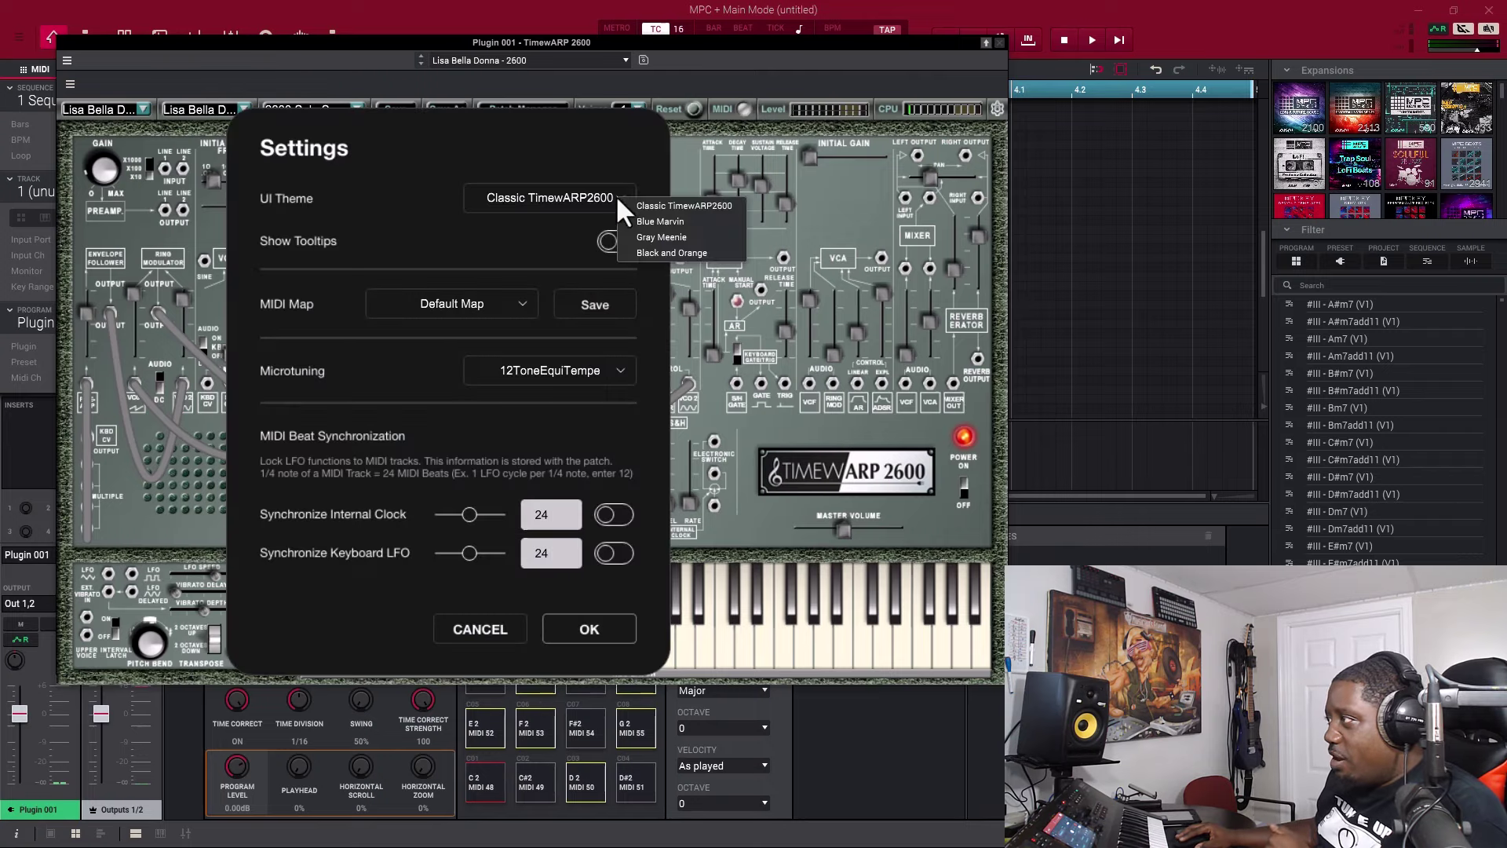
left_click(667, 236)
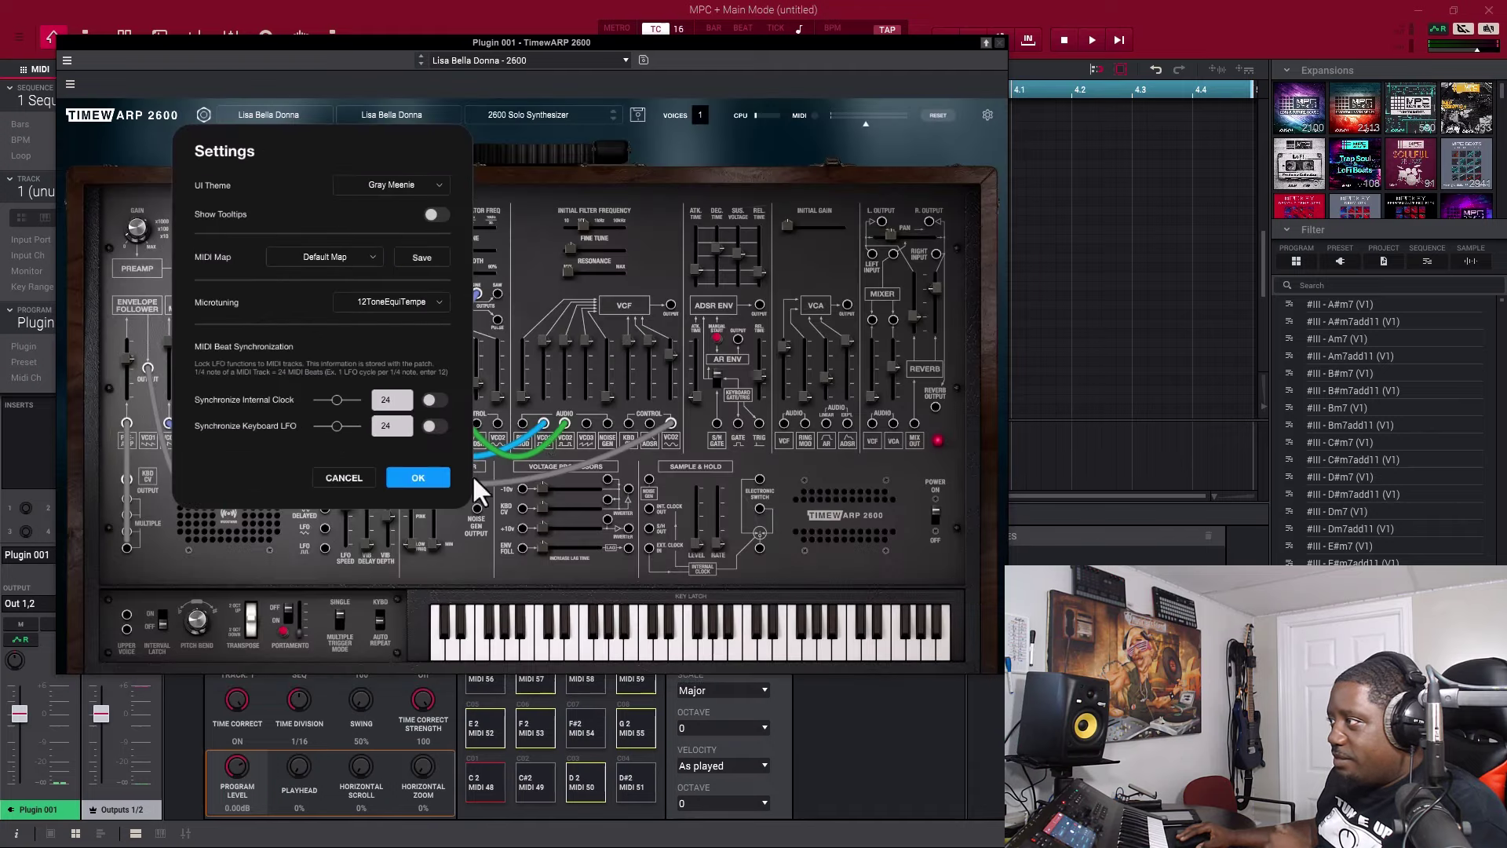
left_click(434, 479)
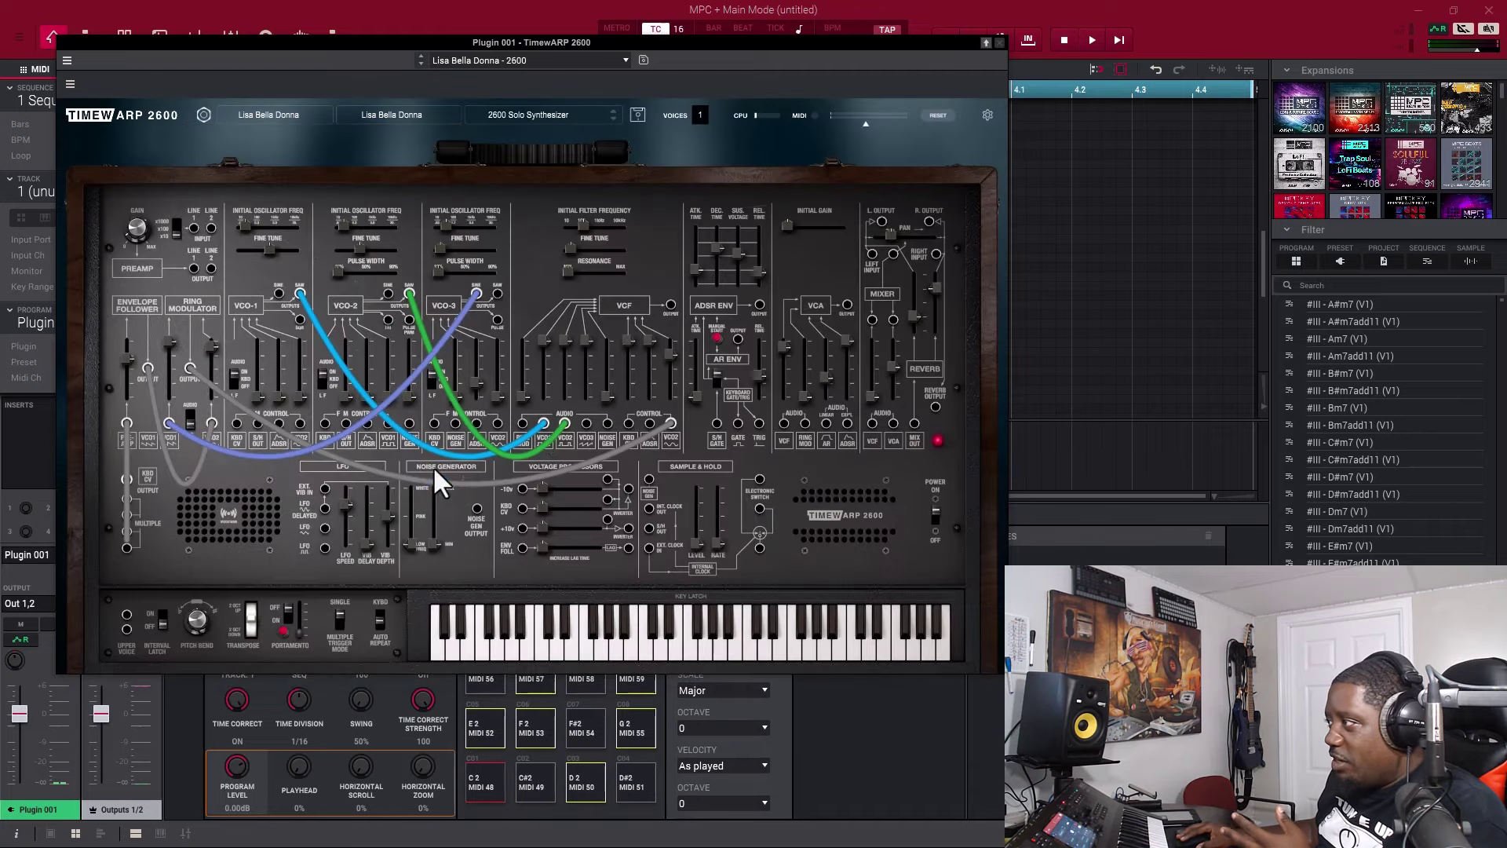
Apply the Black and Orange UI theme to the synth, and switch back to Blue Marvin
left_click(988, 116)
left_click(440, 183)
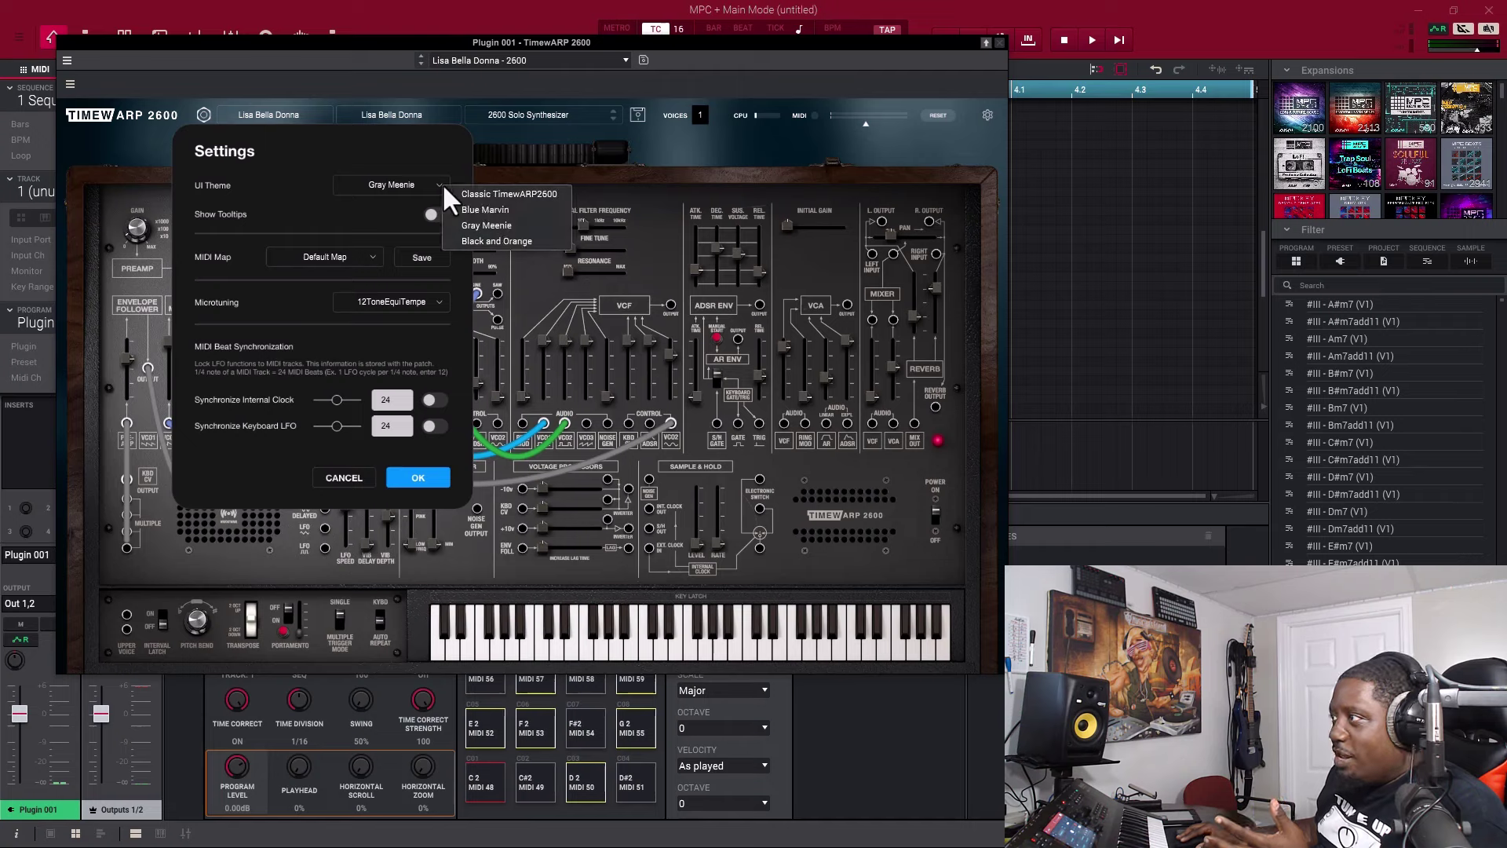
left_click(515, 239)
left_click(418, 478)
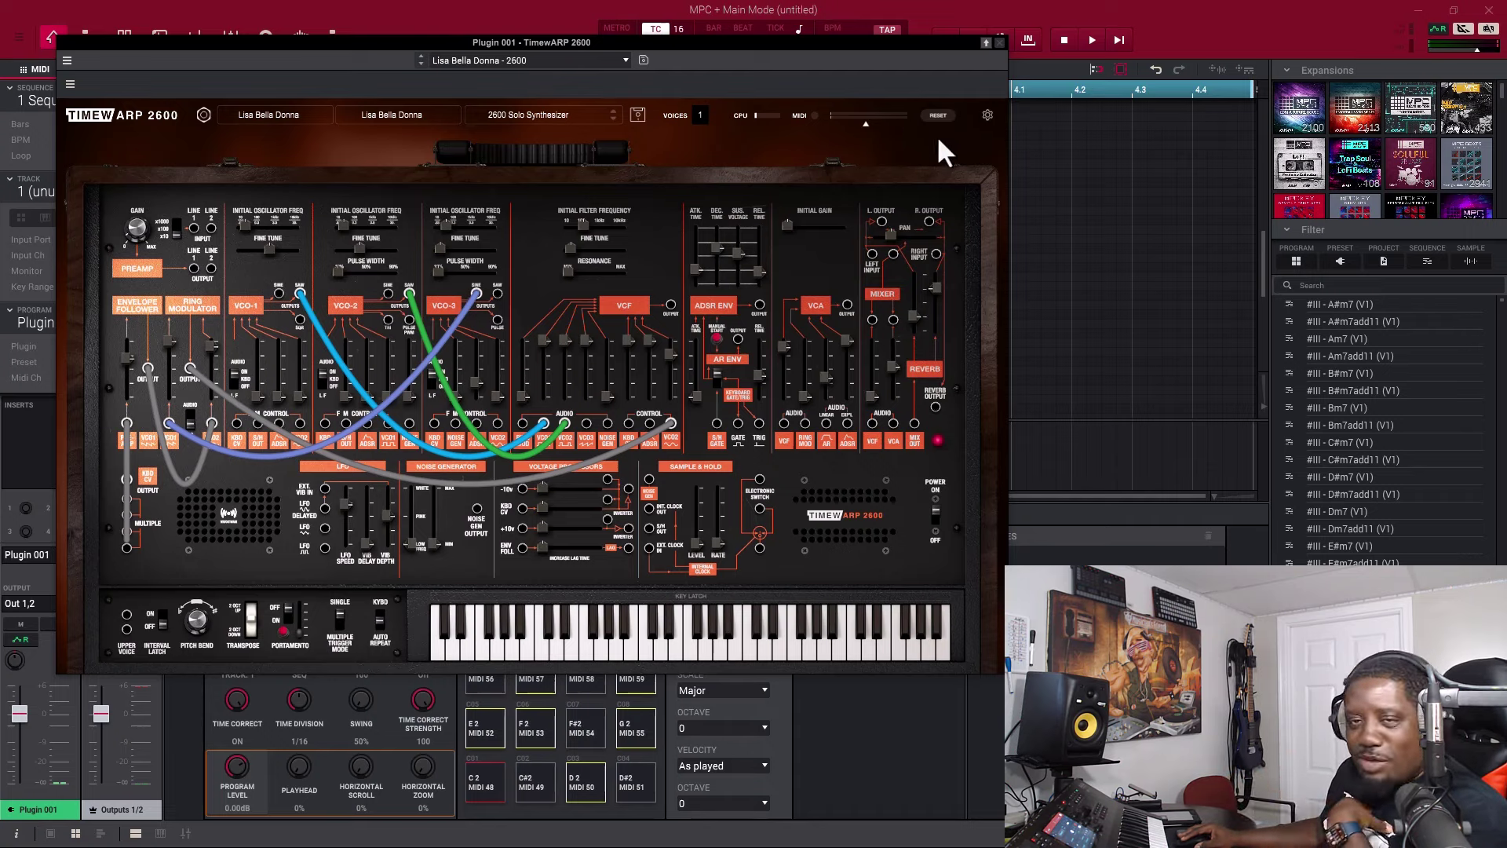
left_click(988, 115)
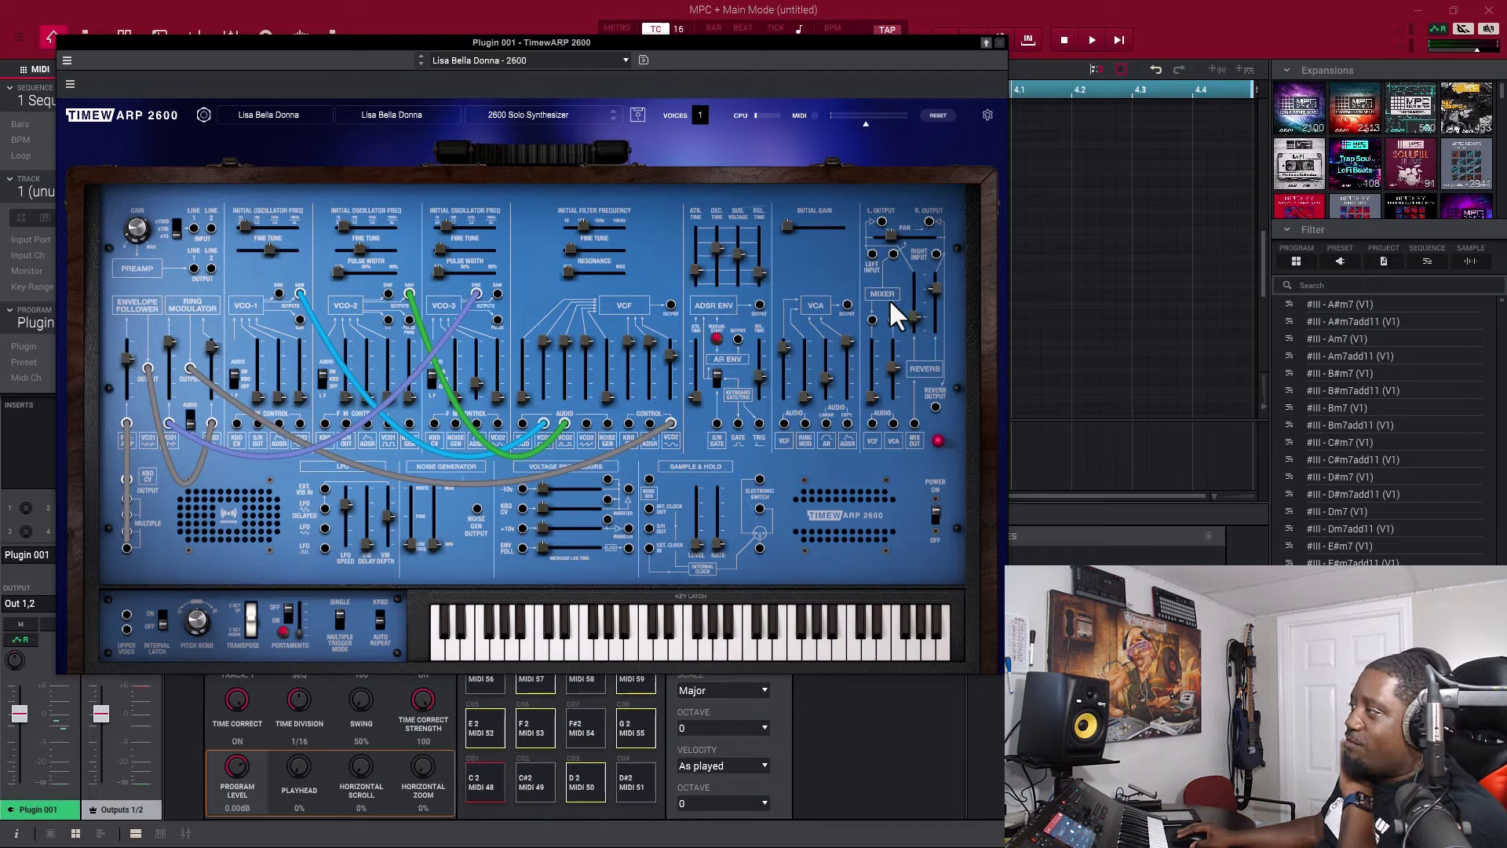
Raise the mixer's Reverb Left Level slider to 0.00 dB
left_click_drag(916, 318, 916, 264)
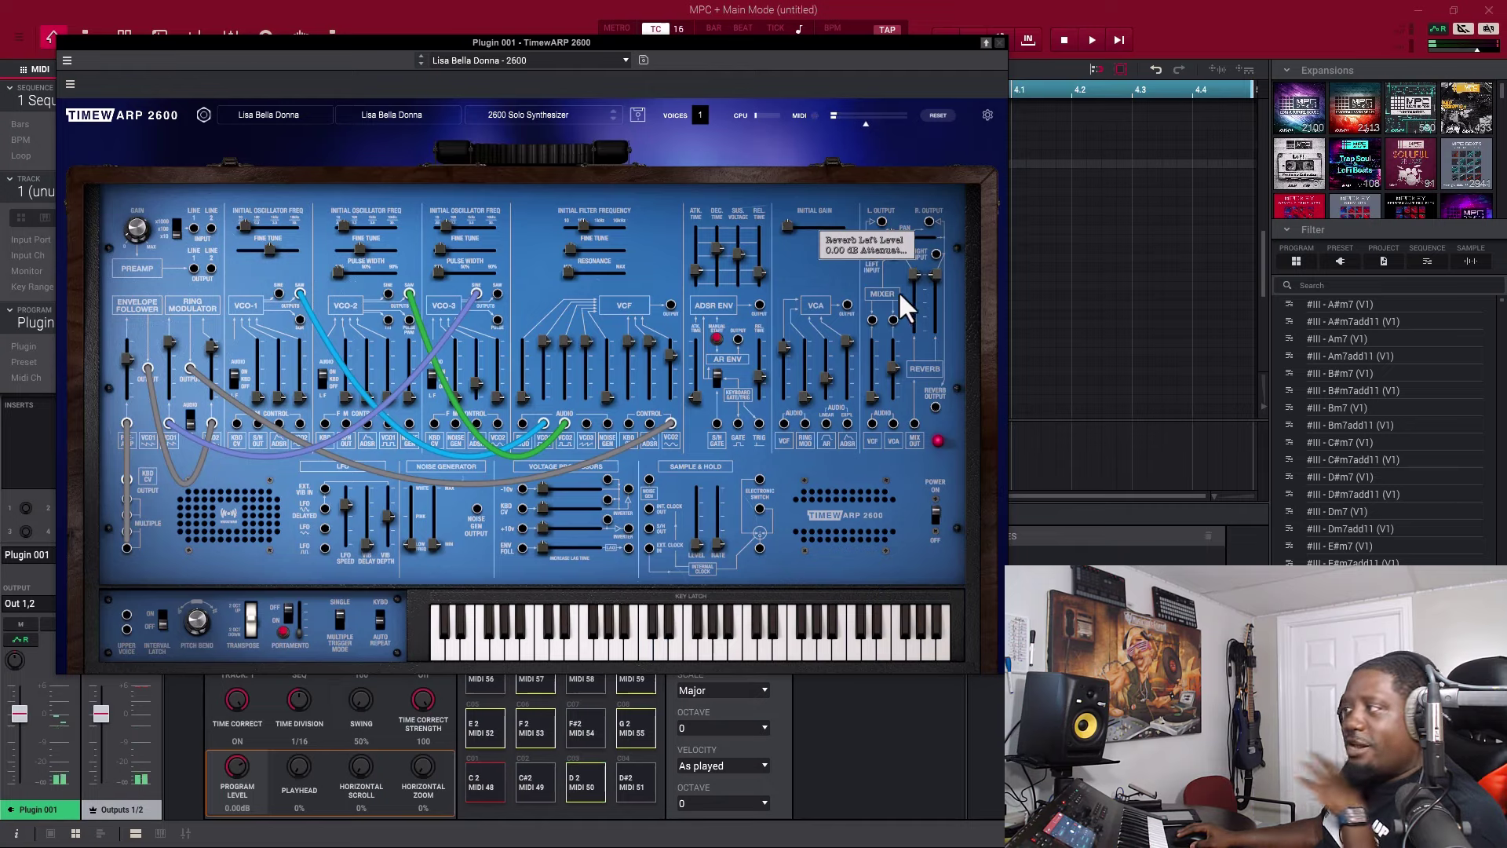
mouse_move(893, 370)
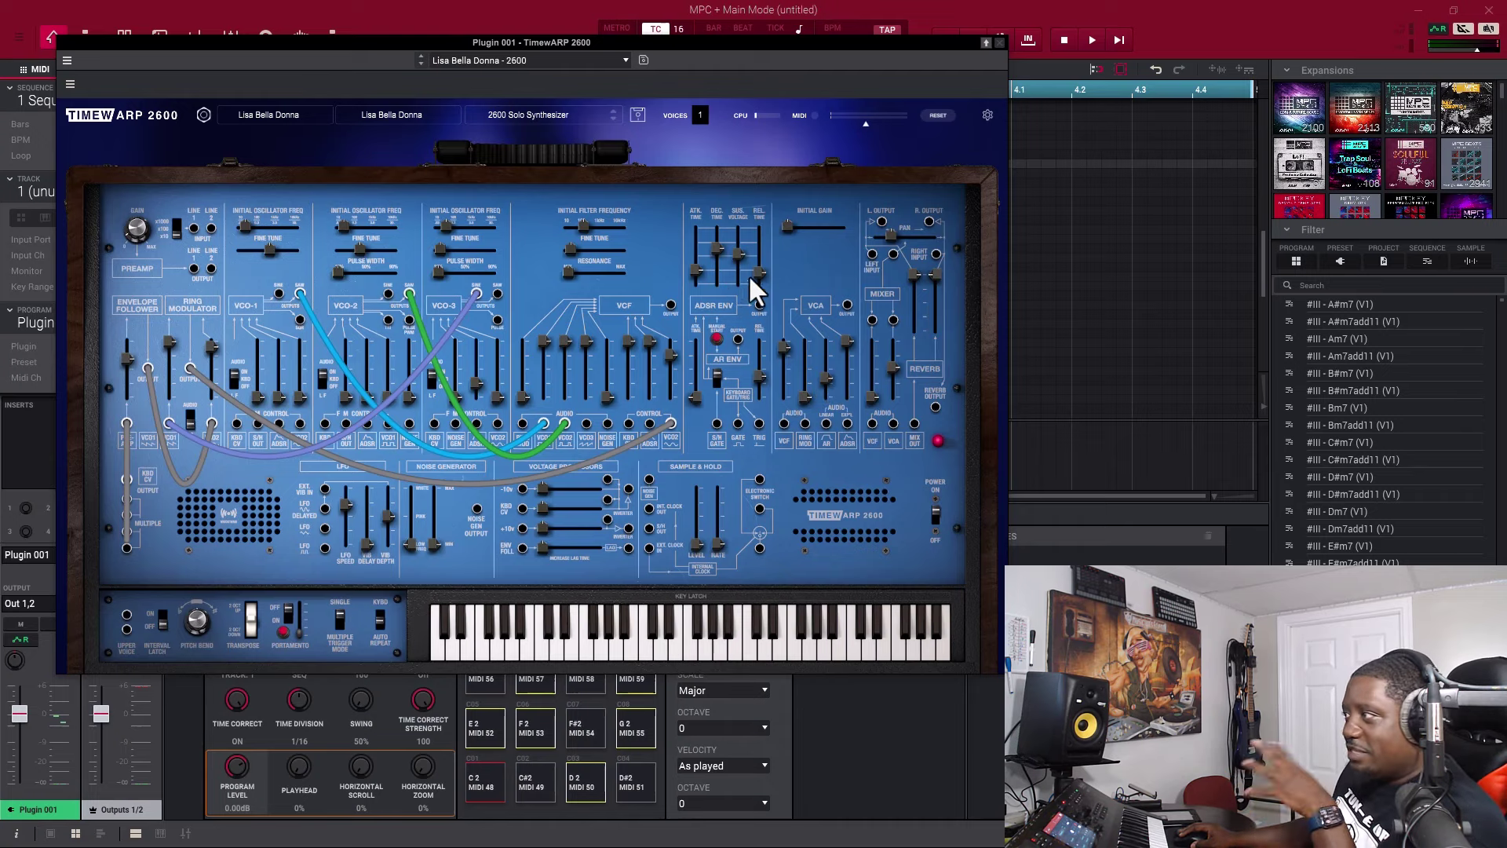
mouse_move(746, 252)
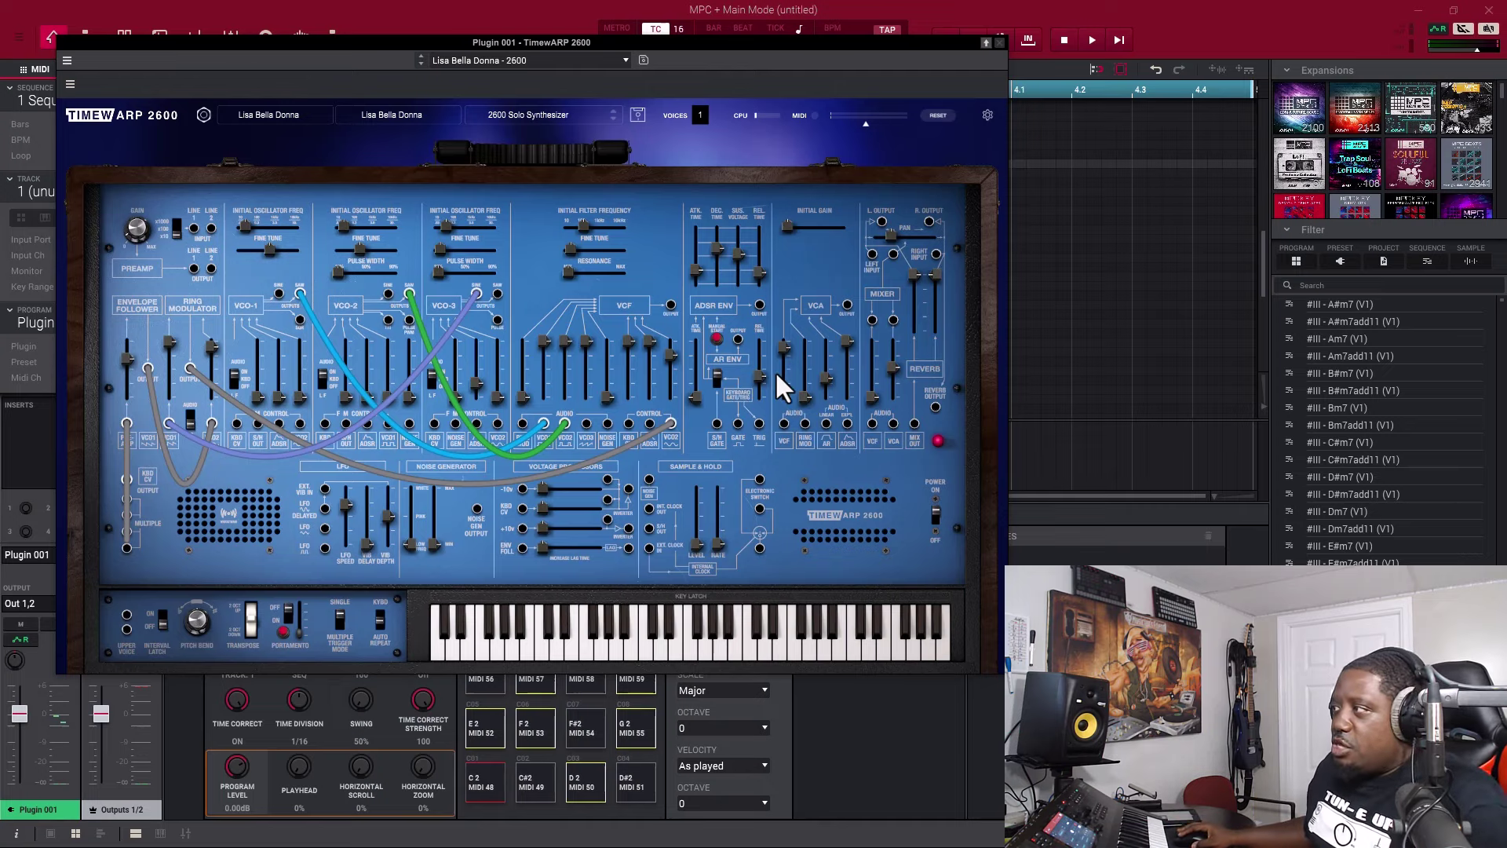
Audition the M a g m a preset, and load Poly-Orchestra Strings in its place
left_click(556, 110)
left_click(624, 533)
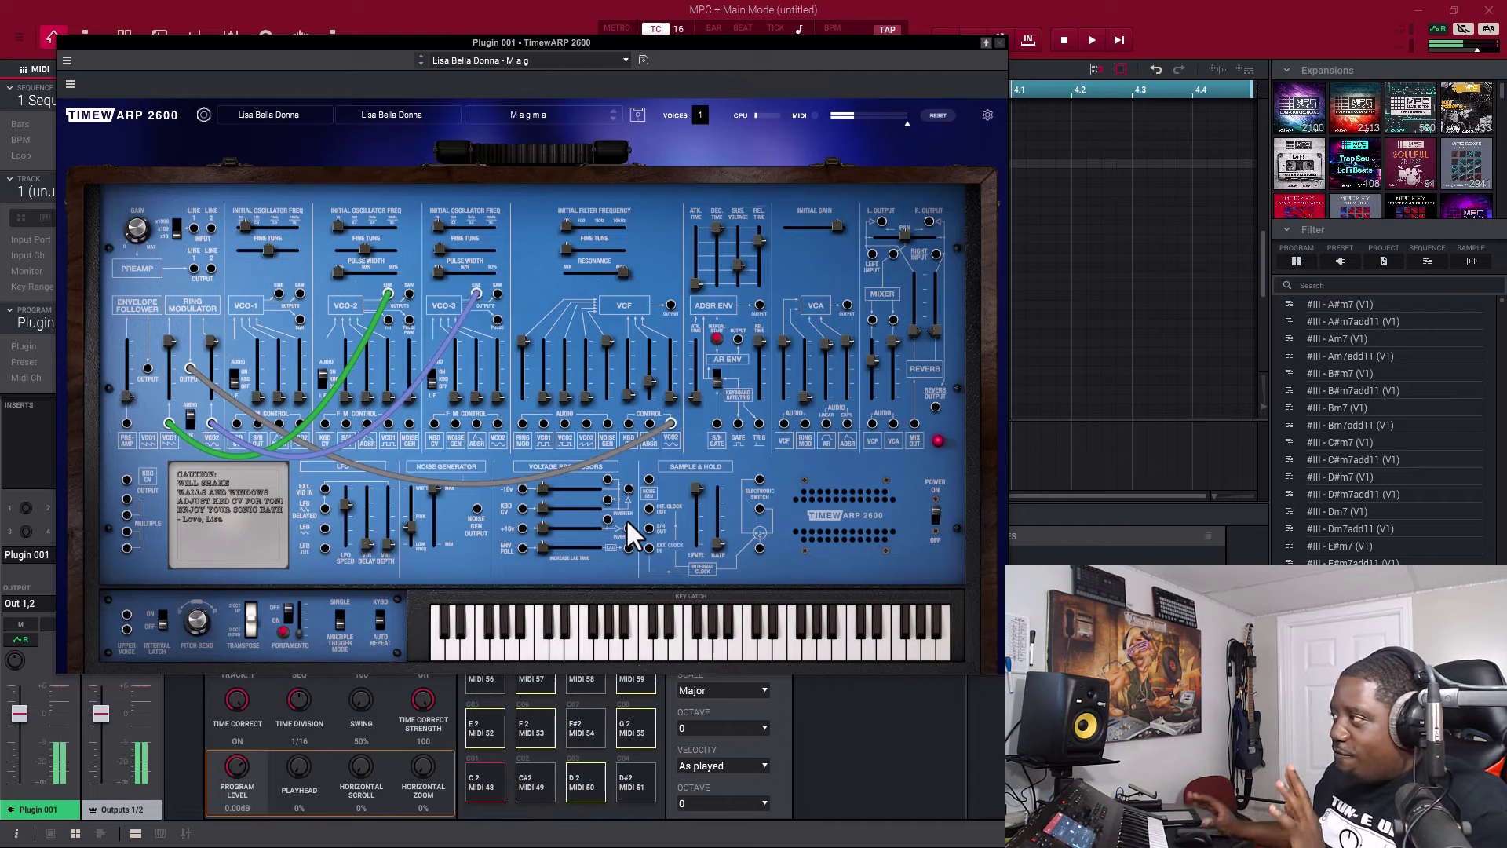
left_click(550, 116)
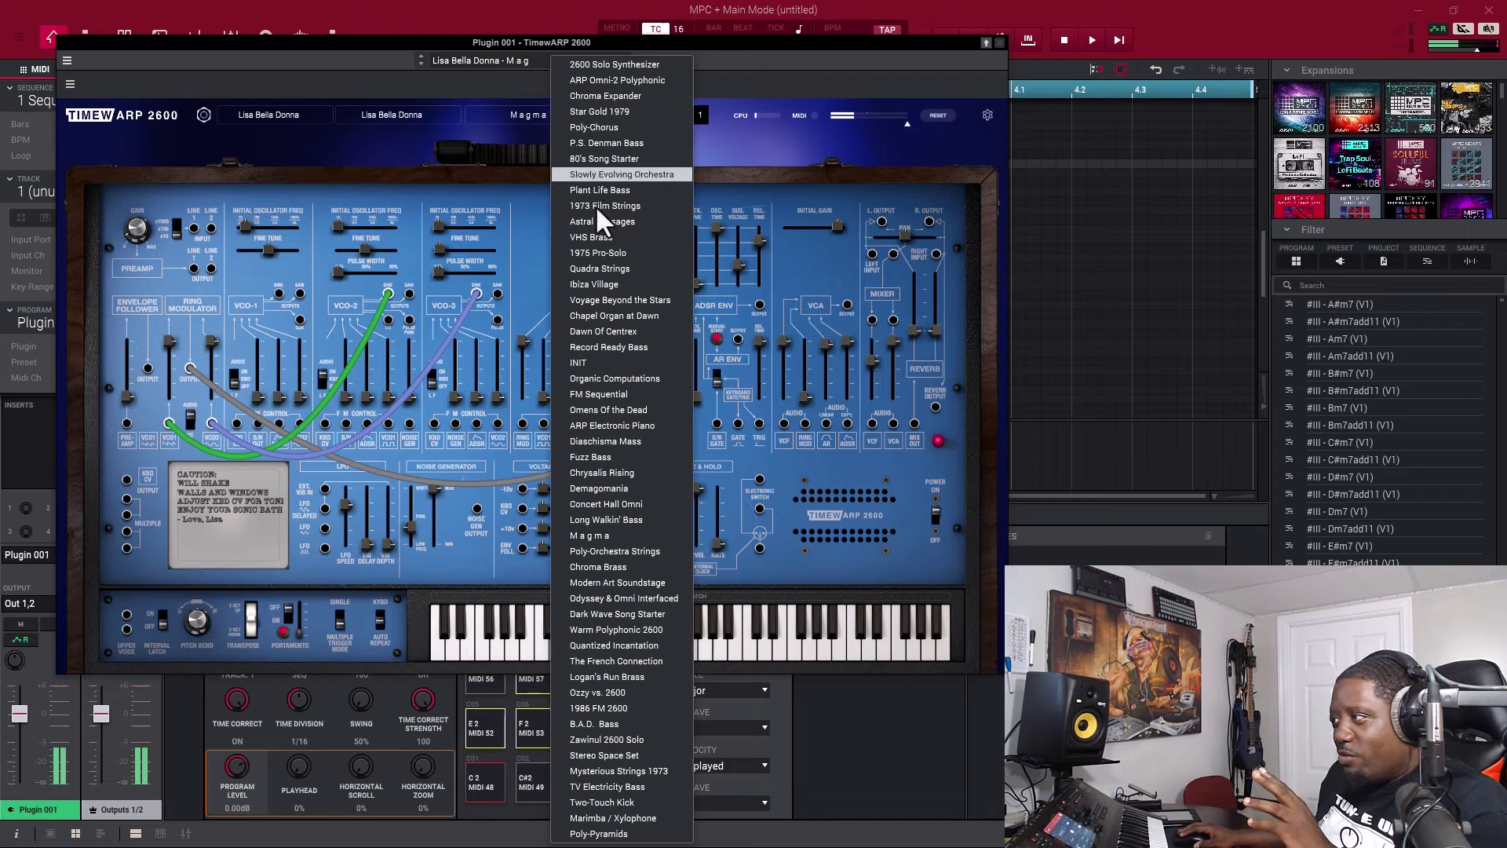
left_click(624, 551)
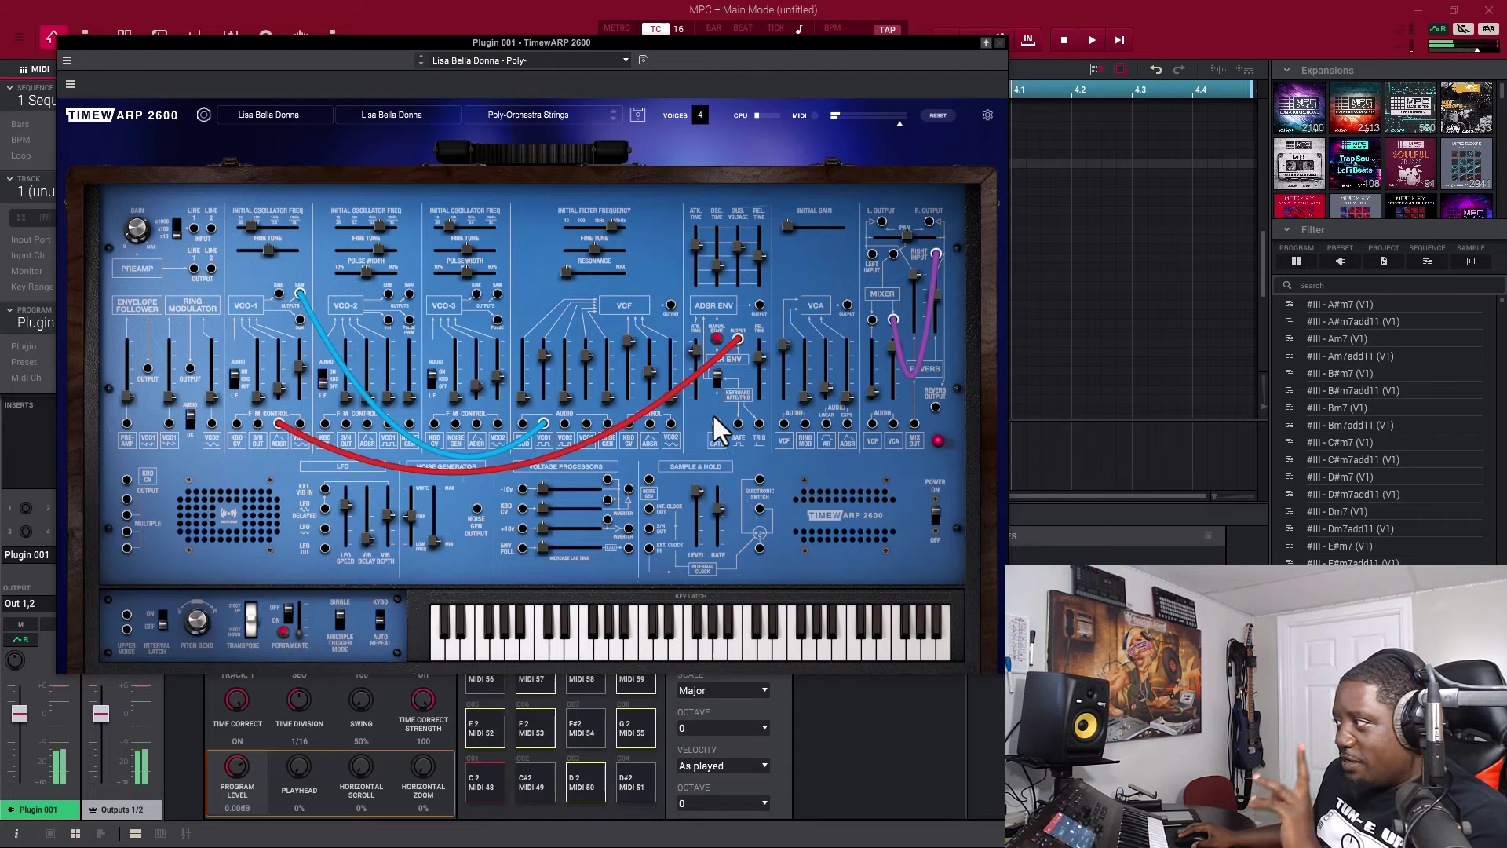
Lower the Sample and Hold level to -200 dB and raise it back to about -9 dB
left_click_drag(702, 493, 695, 570)
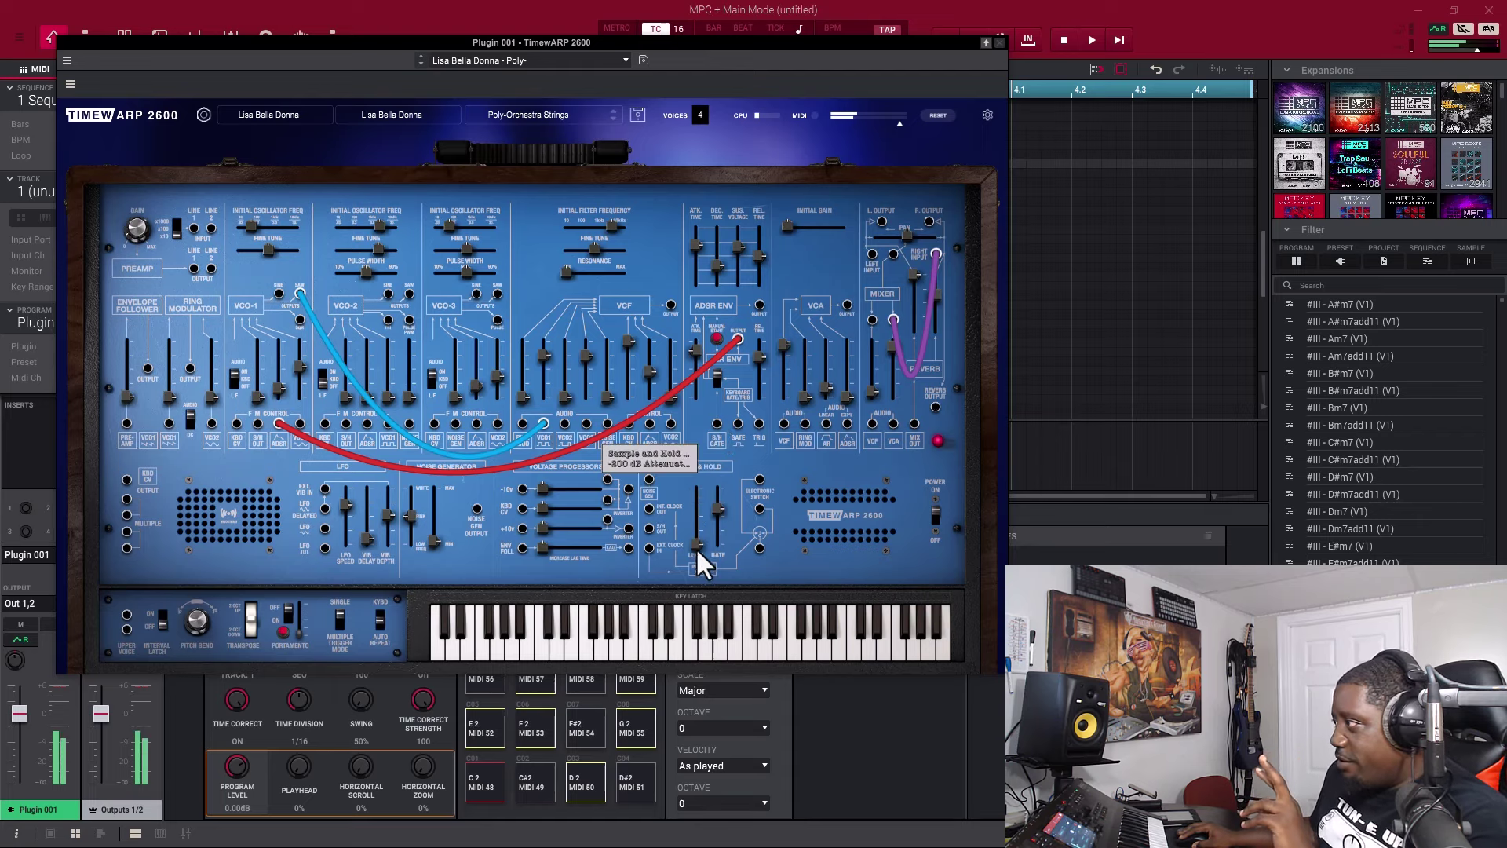
left_click_drag(703, 515, 708, 501)
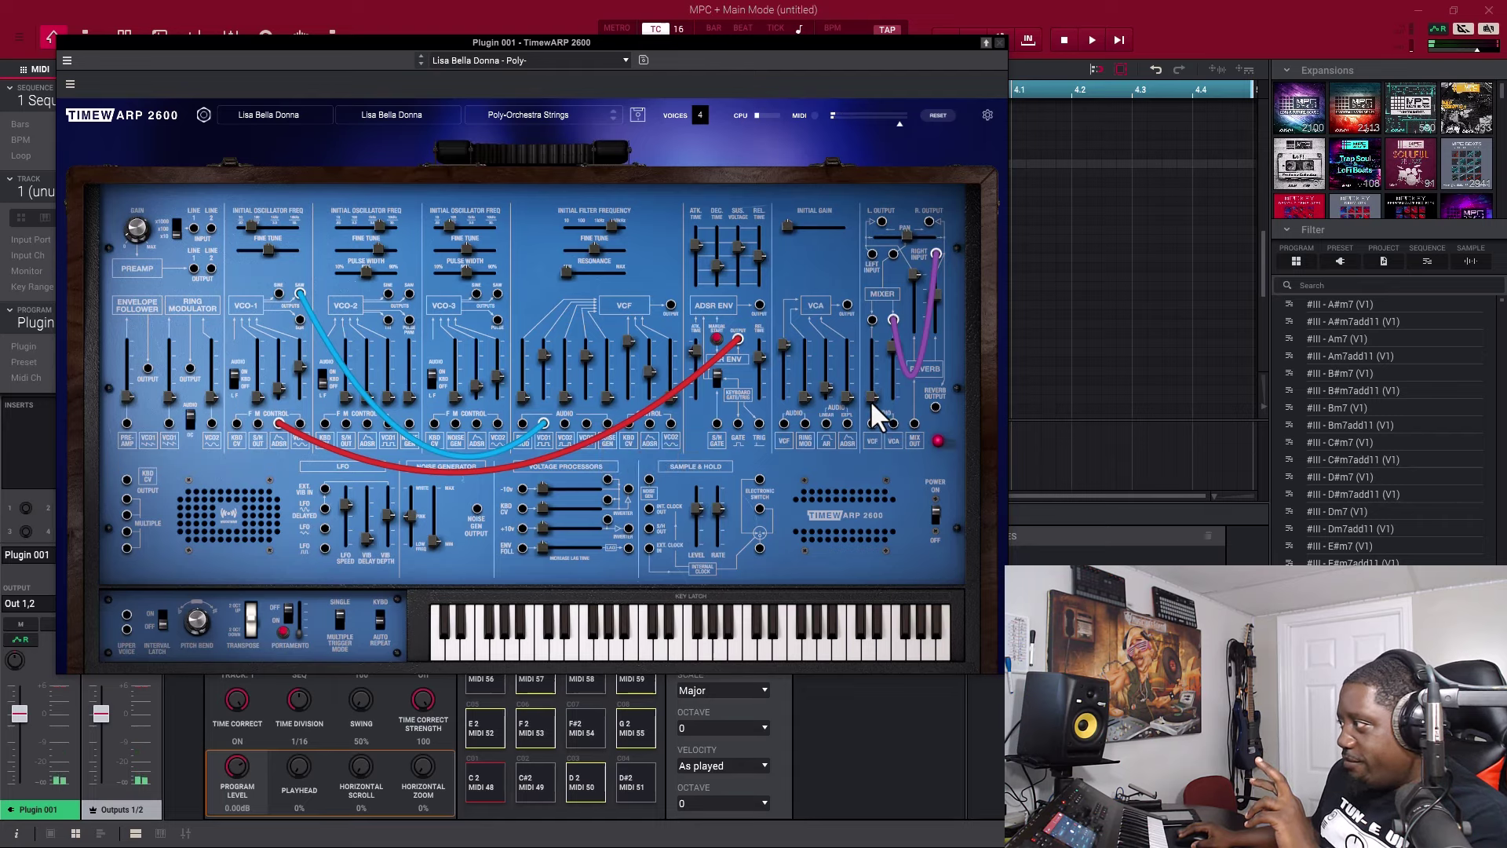
Vary the mixer's VCF level and the filter's coarse frequency to hear their effect on the sound
left_click_drag(870, 402, 883, 375)
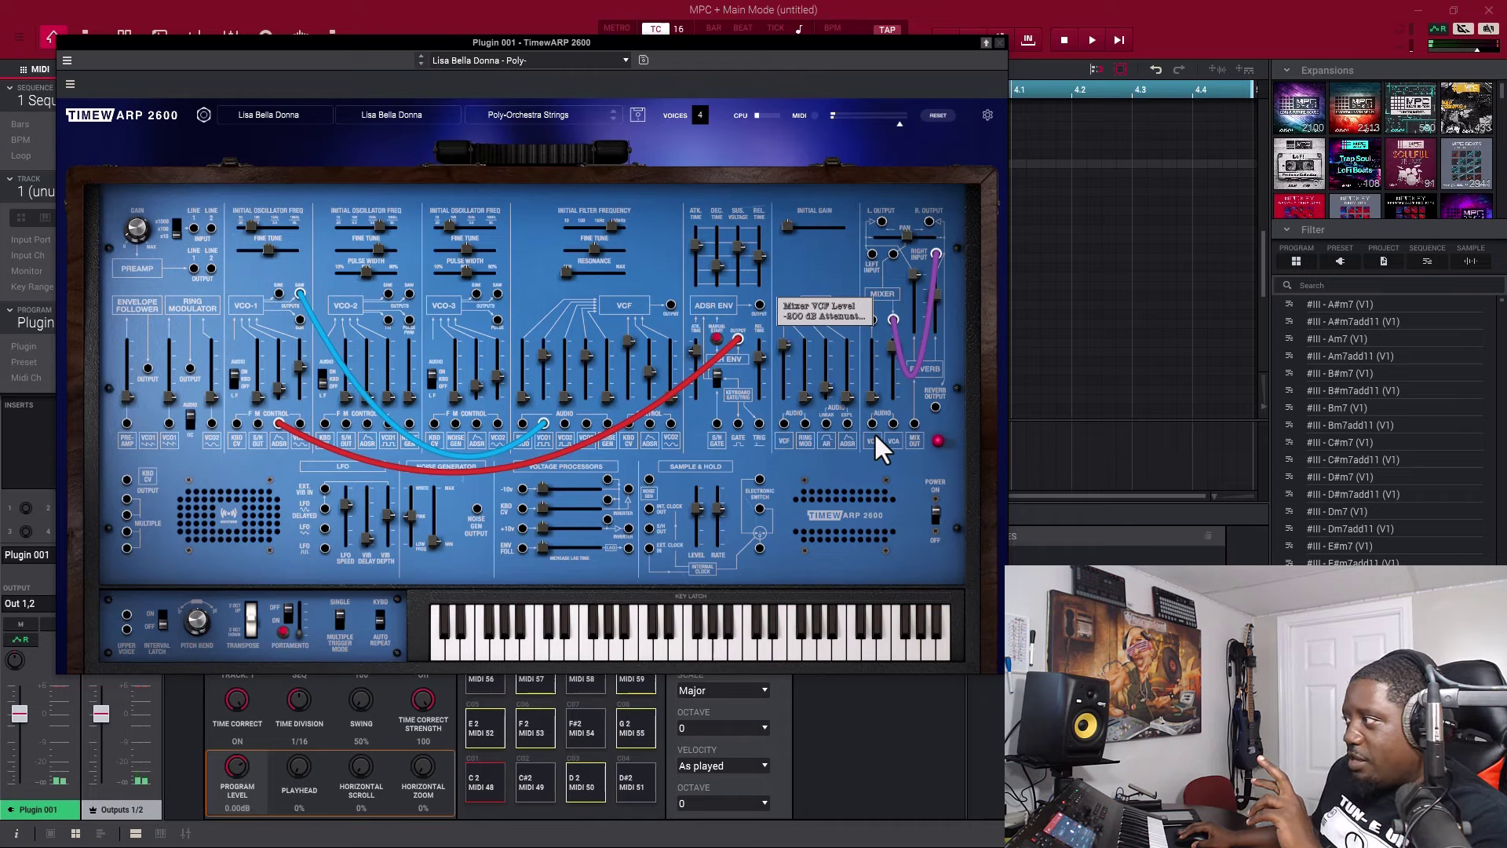
mouse_move(874, 396)
left_mouse_down()
mouse_move(873, 378)
mouse_move(873, 396)
left_mouse_up()
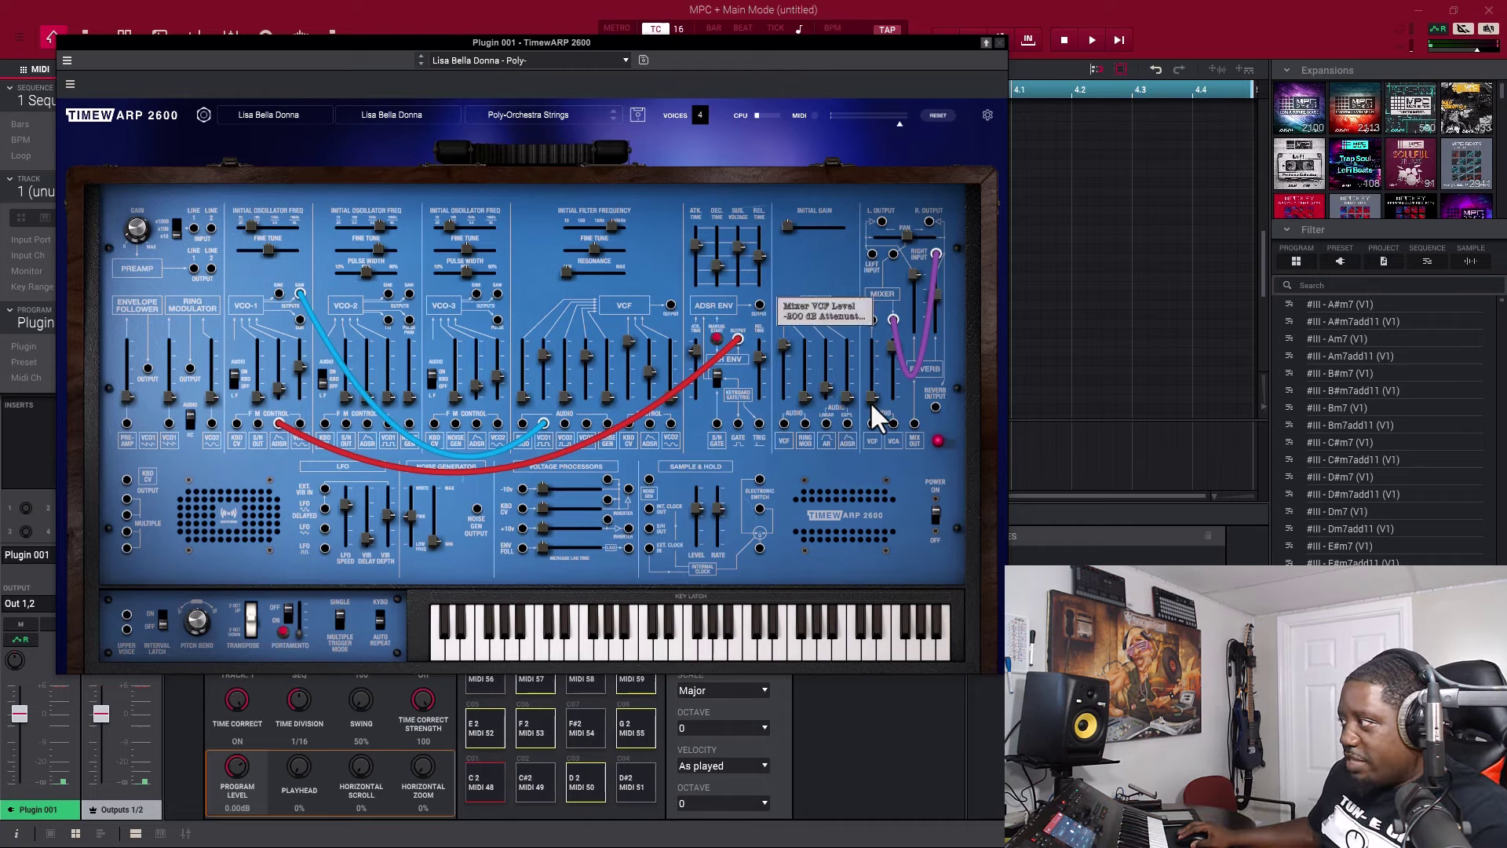
mouse_move(633, 228)
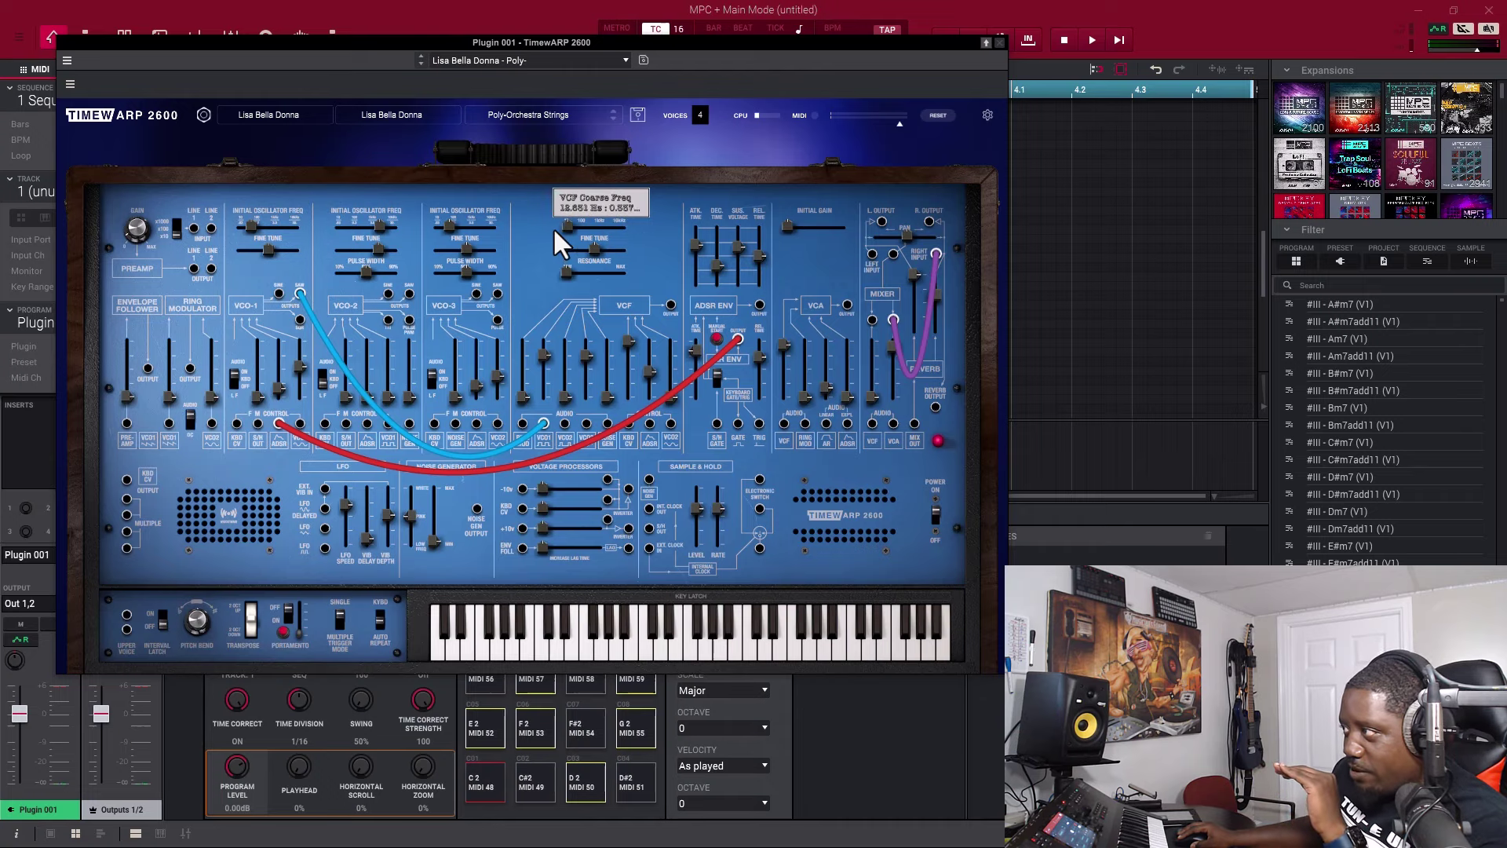
left_click_drag(879, 395, 877, 365)
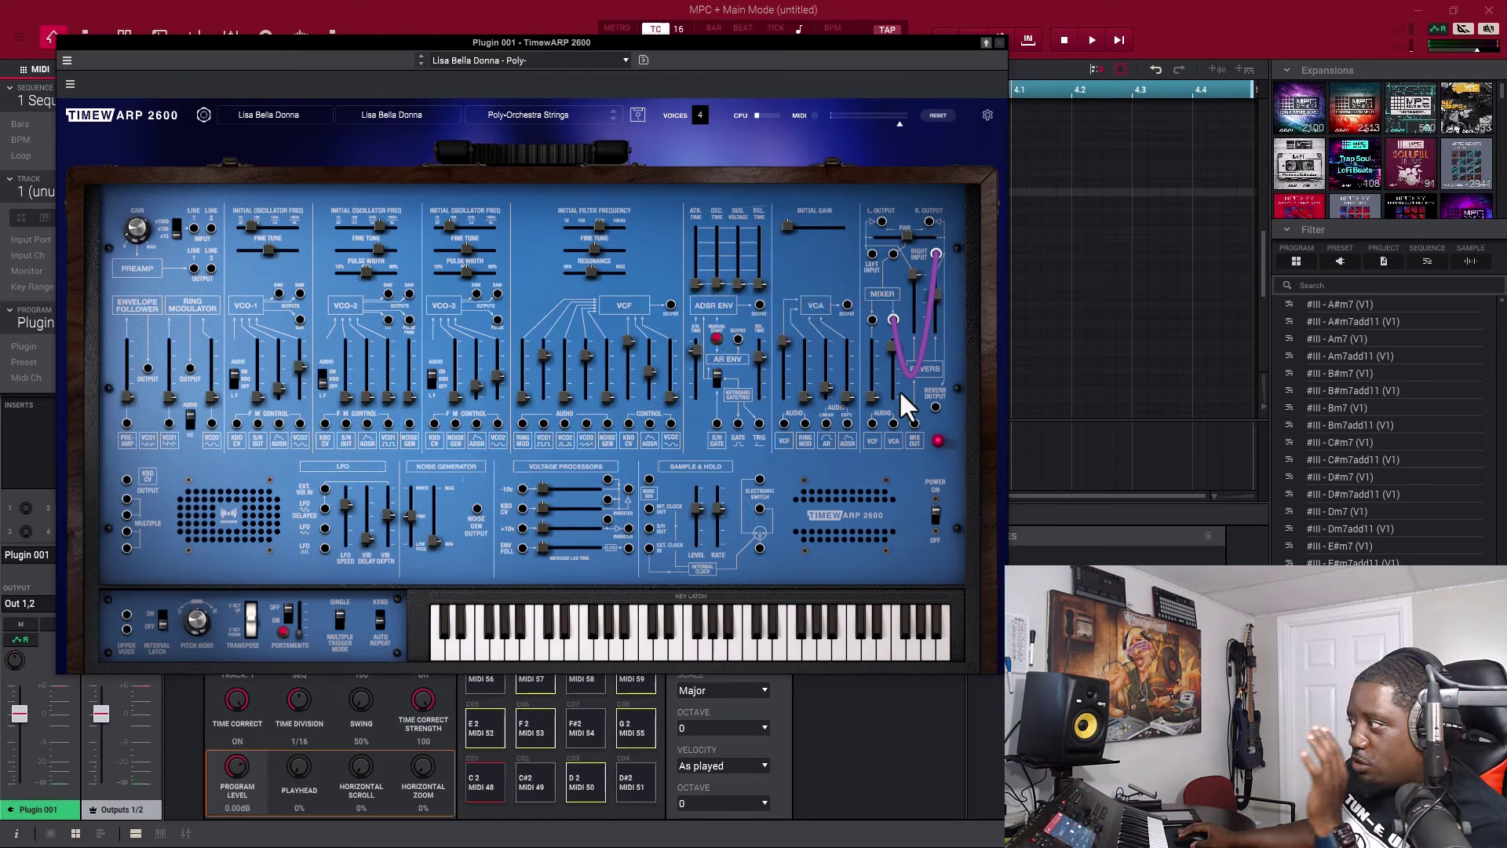
Bring both the mixer's VCF level and the Sample and Hold level down to -200 dB
mouse_move(886, 384)
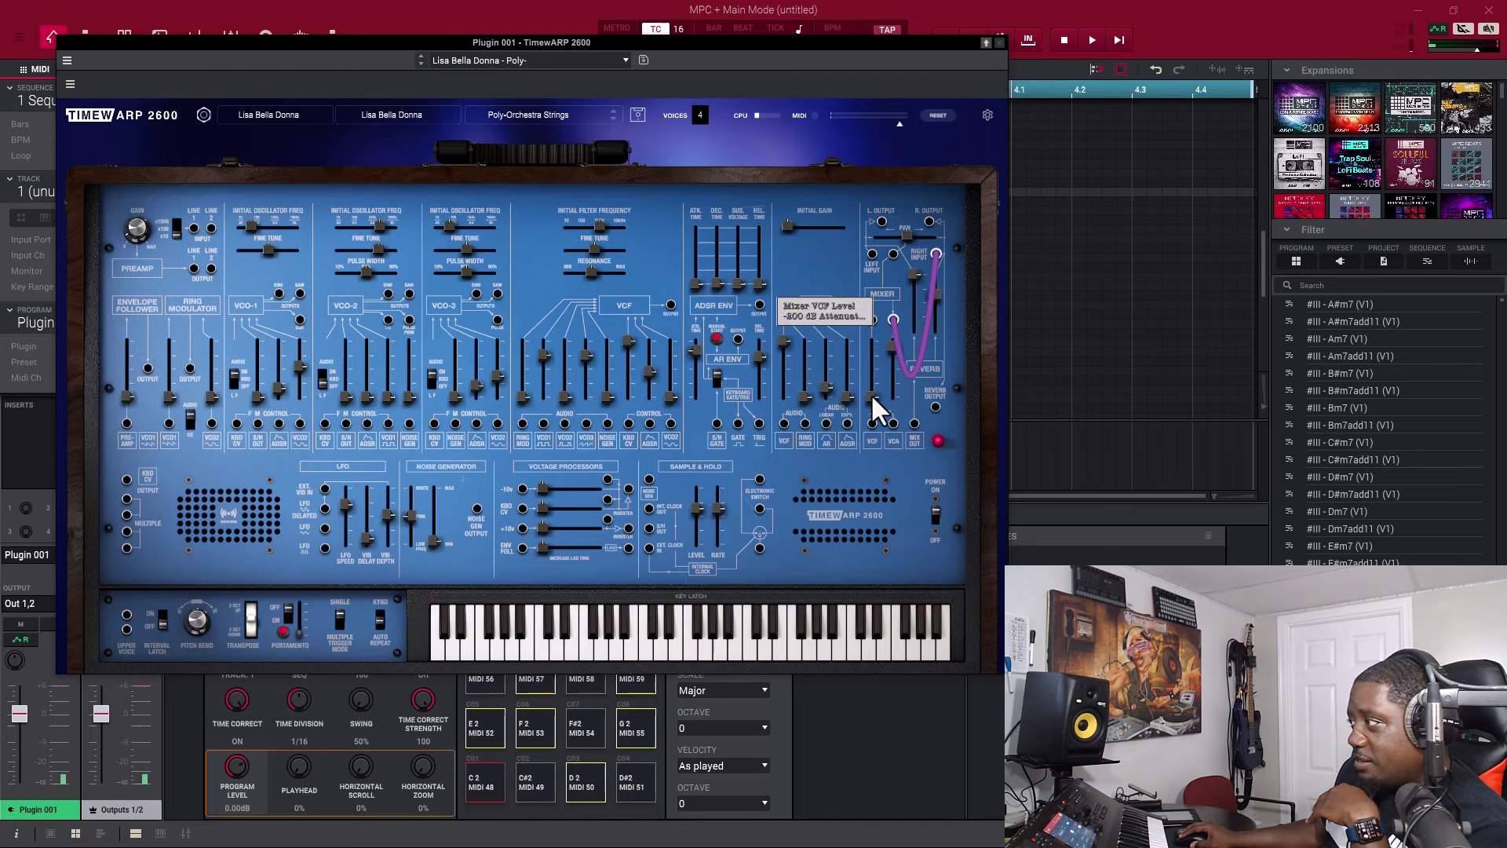
left_click_drag(867, 379, 869, 408)
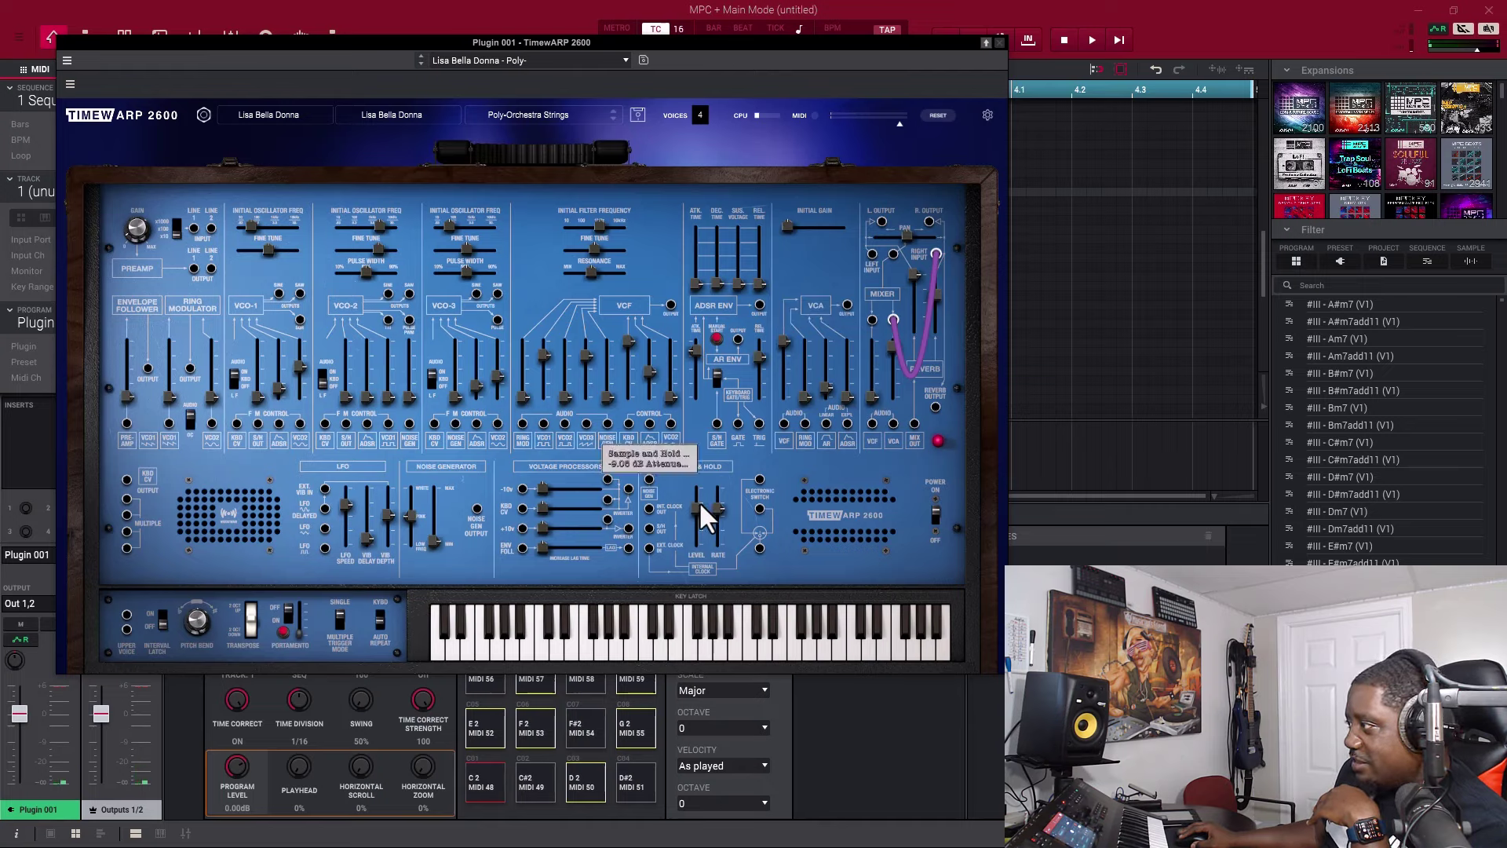
left_click_drag(698, 502, 708, 565)
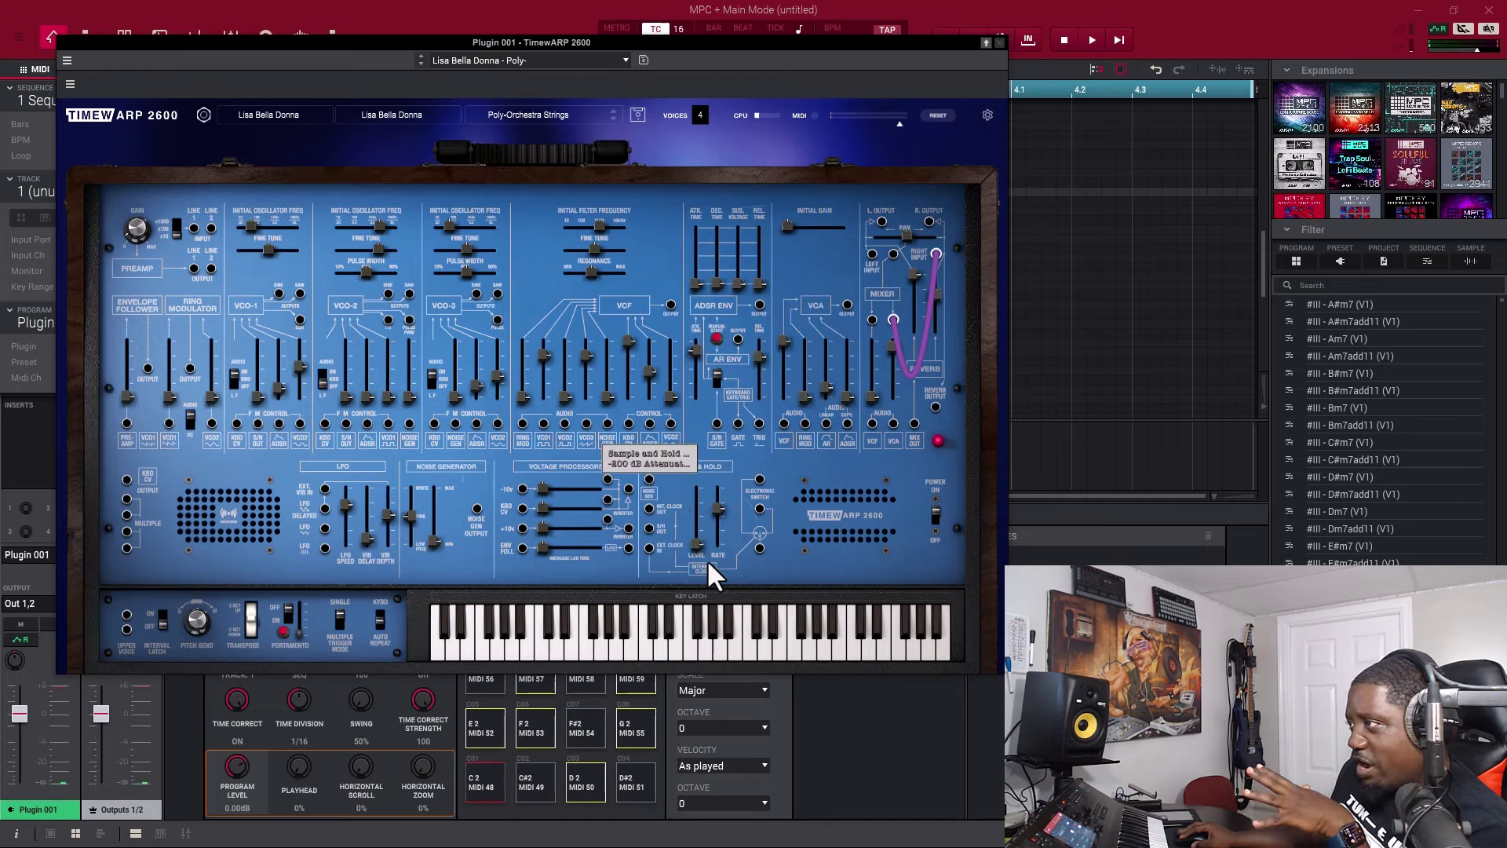
mouse_move(721, 554)
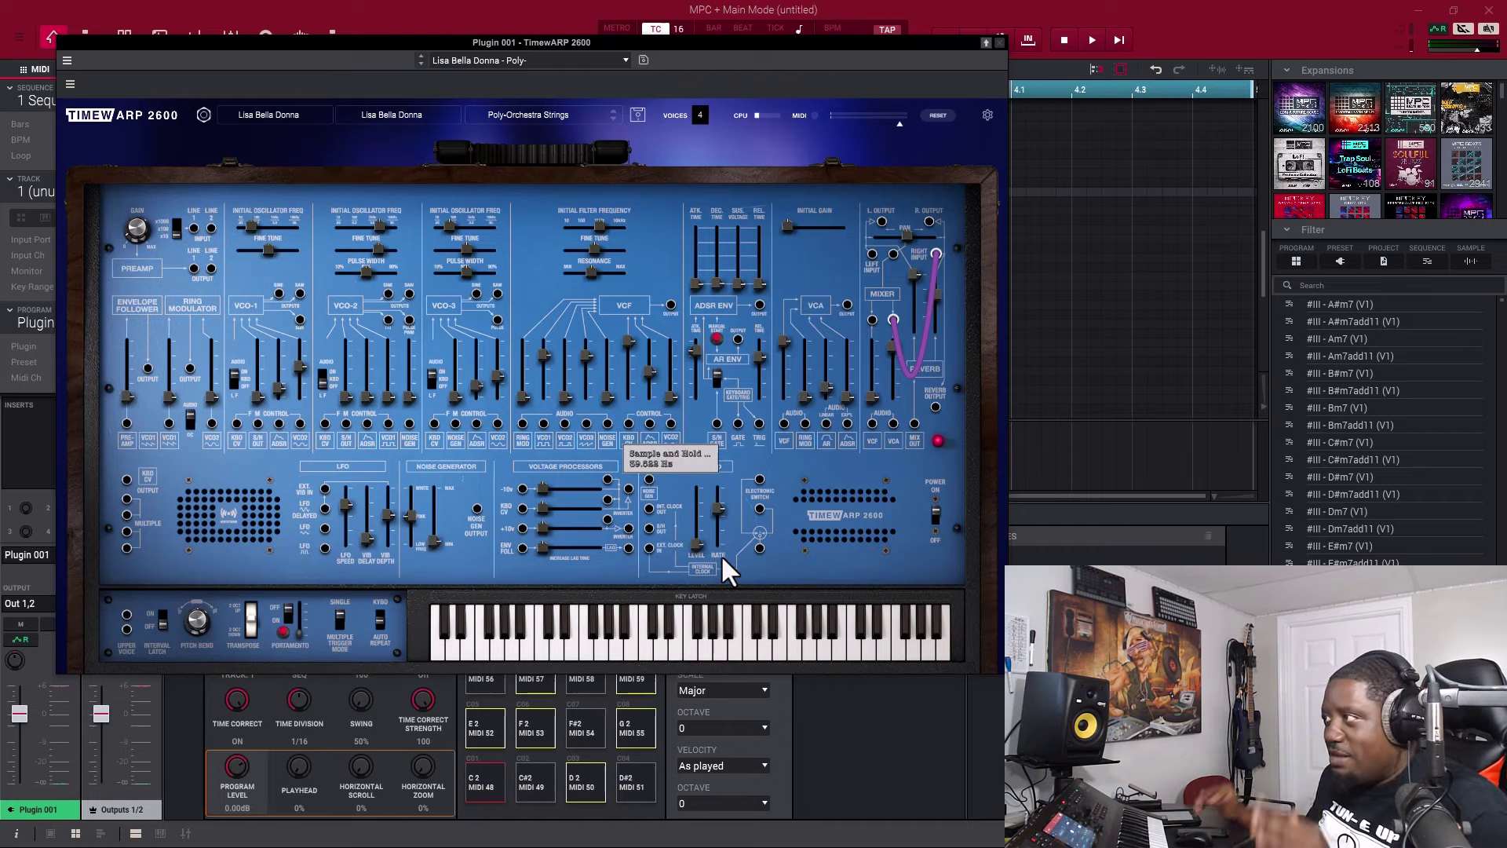
Load the 2600 Solo Synthesizer preset
left_click(530, 115)
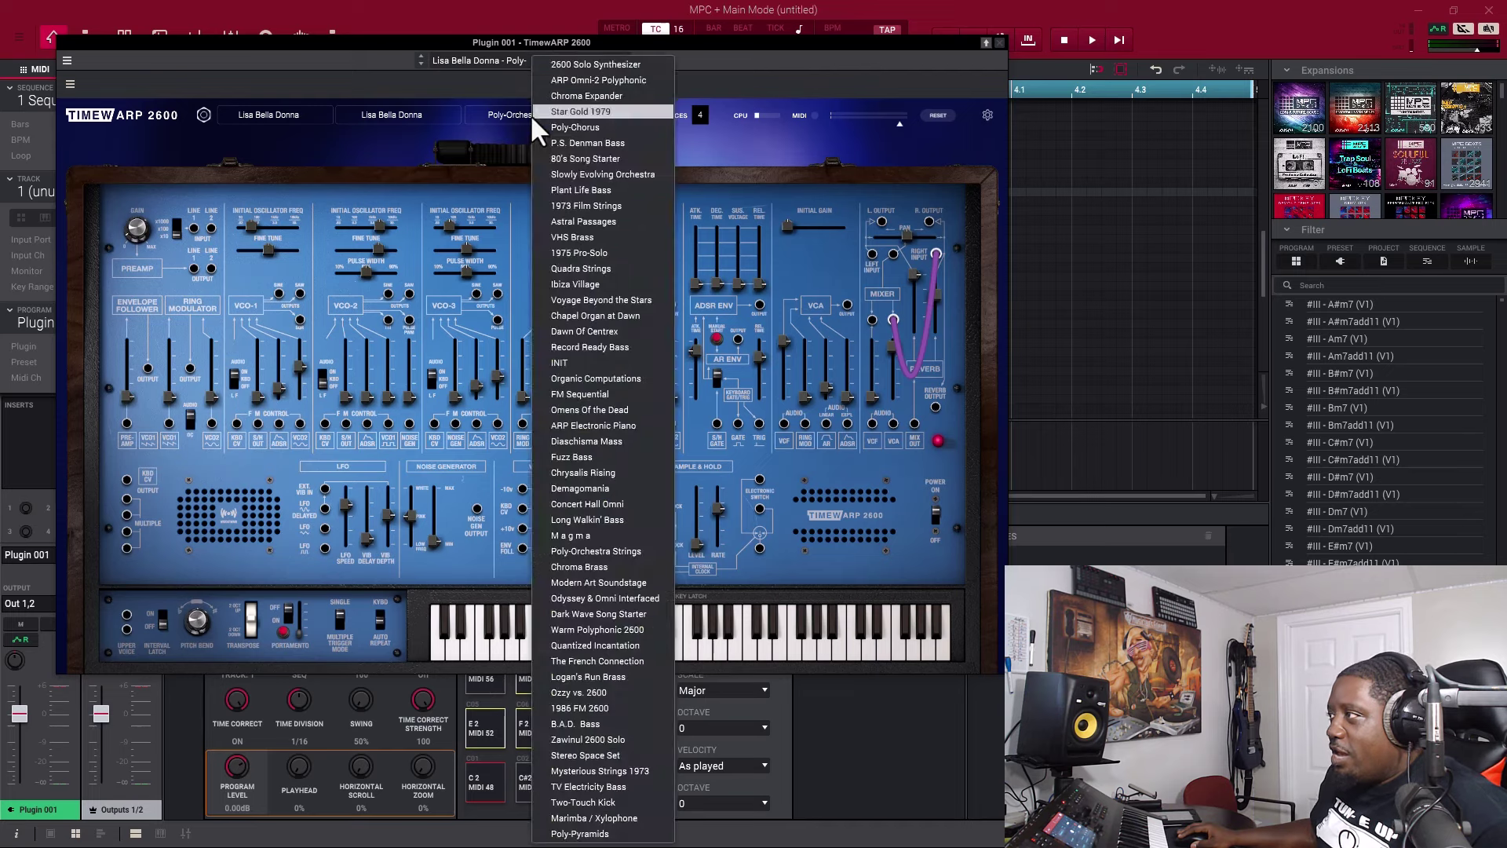
left_click(581, 64)
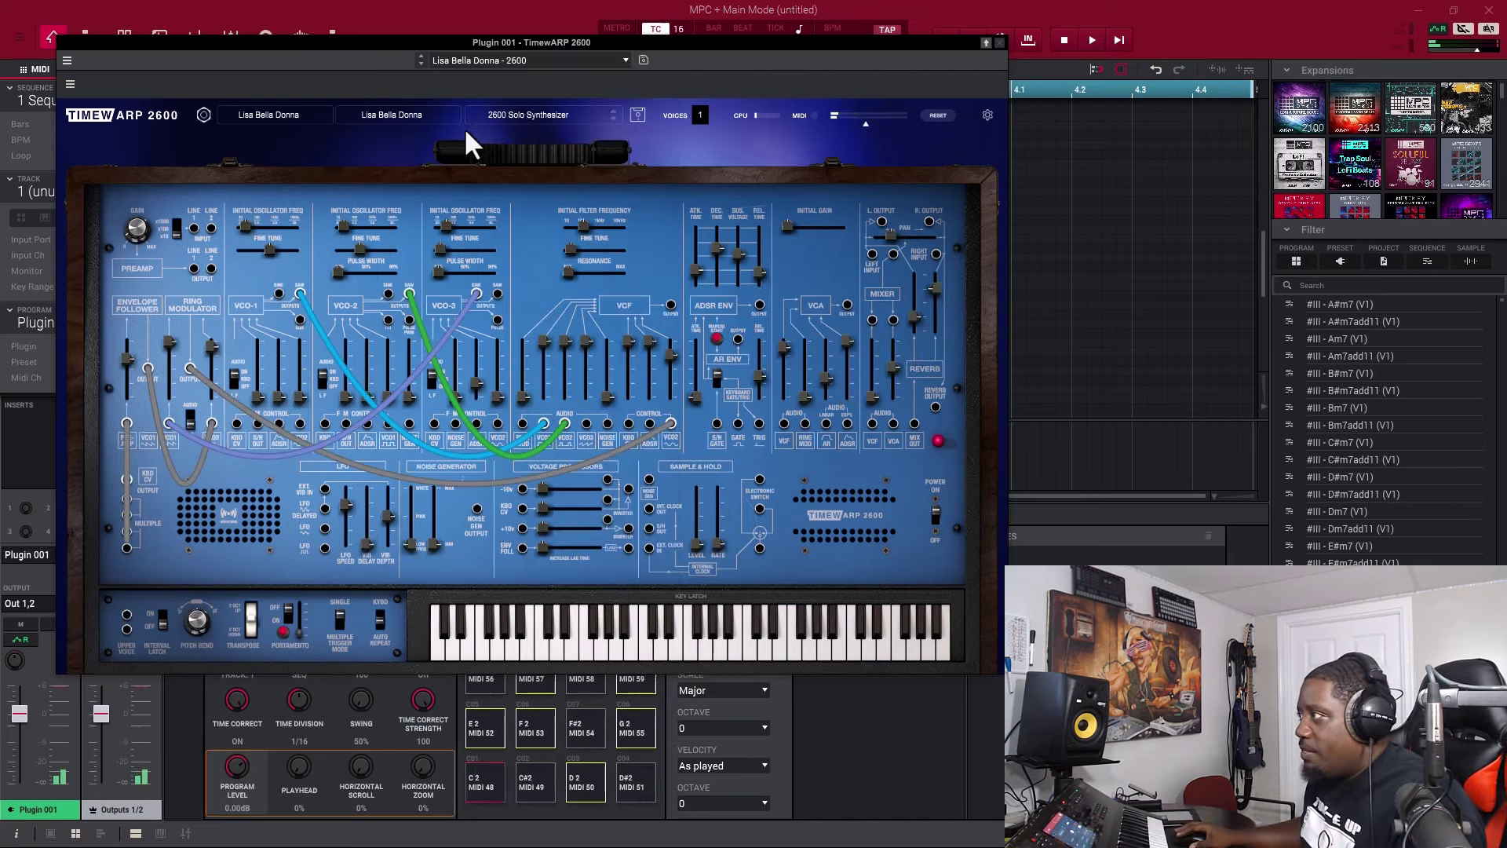
Load the ARP Omni-2 Polyphonic preset and look through the complete preset list, from leads and basses to guitar effects
left_click(611, 117)
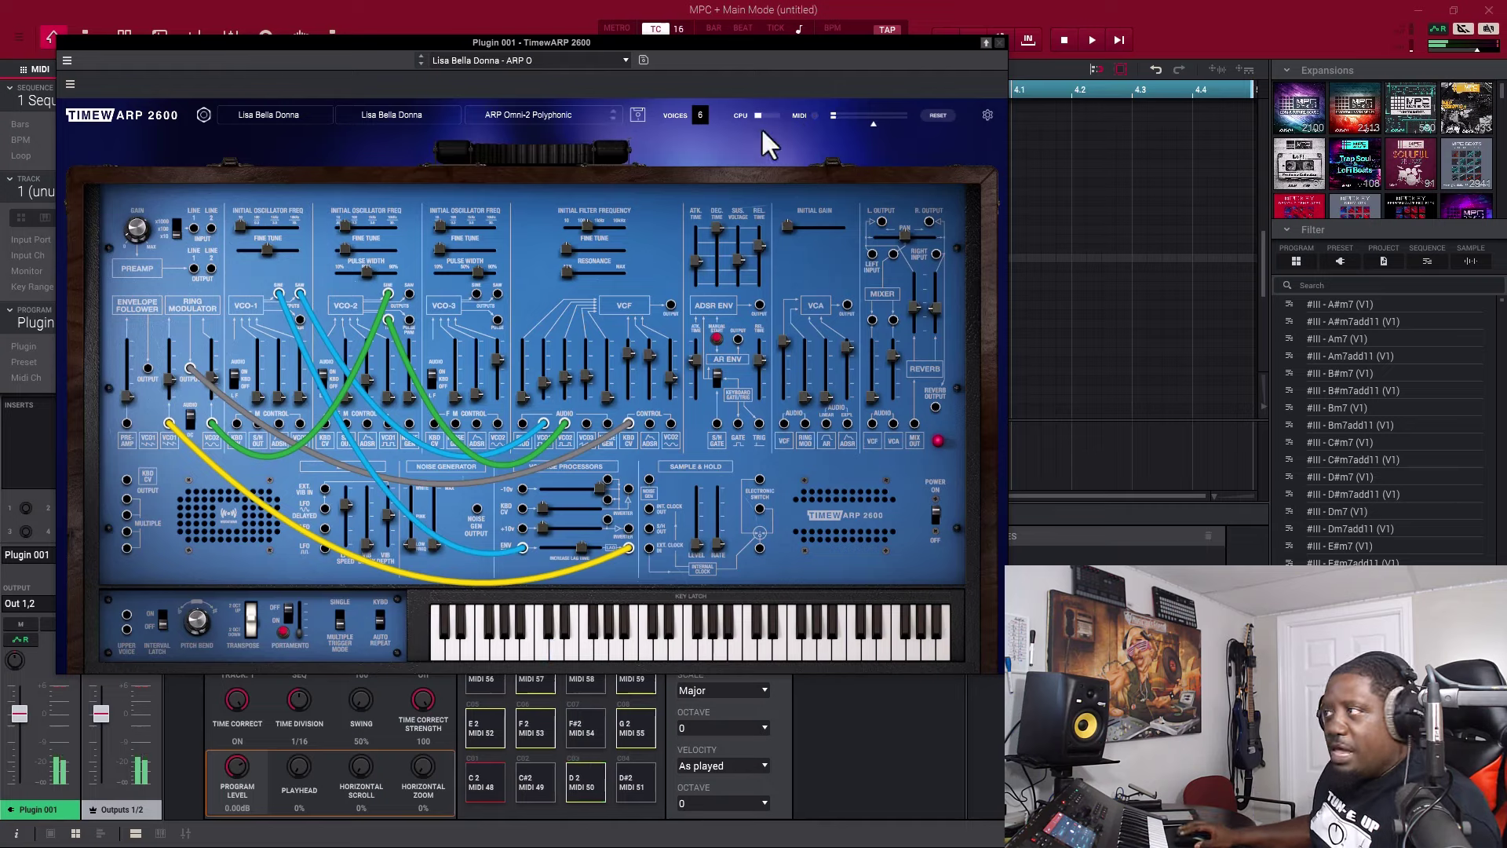
left_click(545, 57)
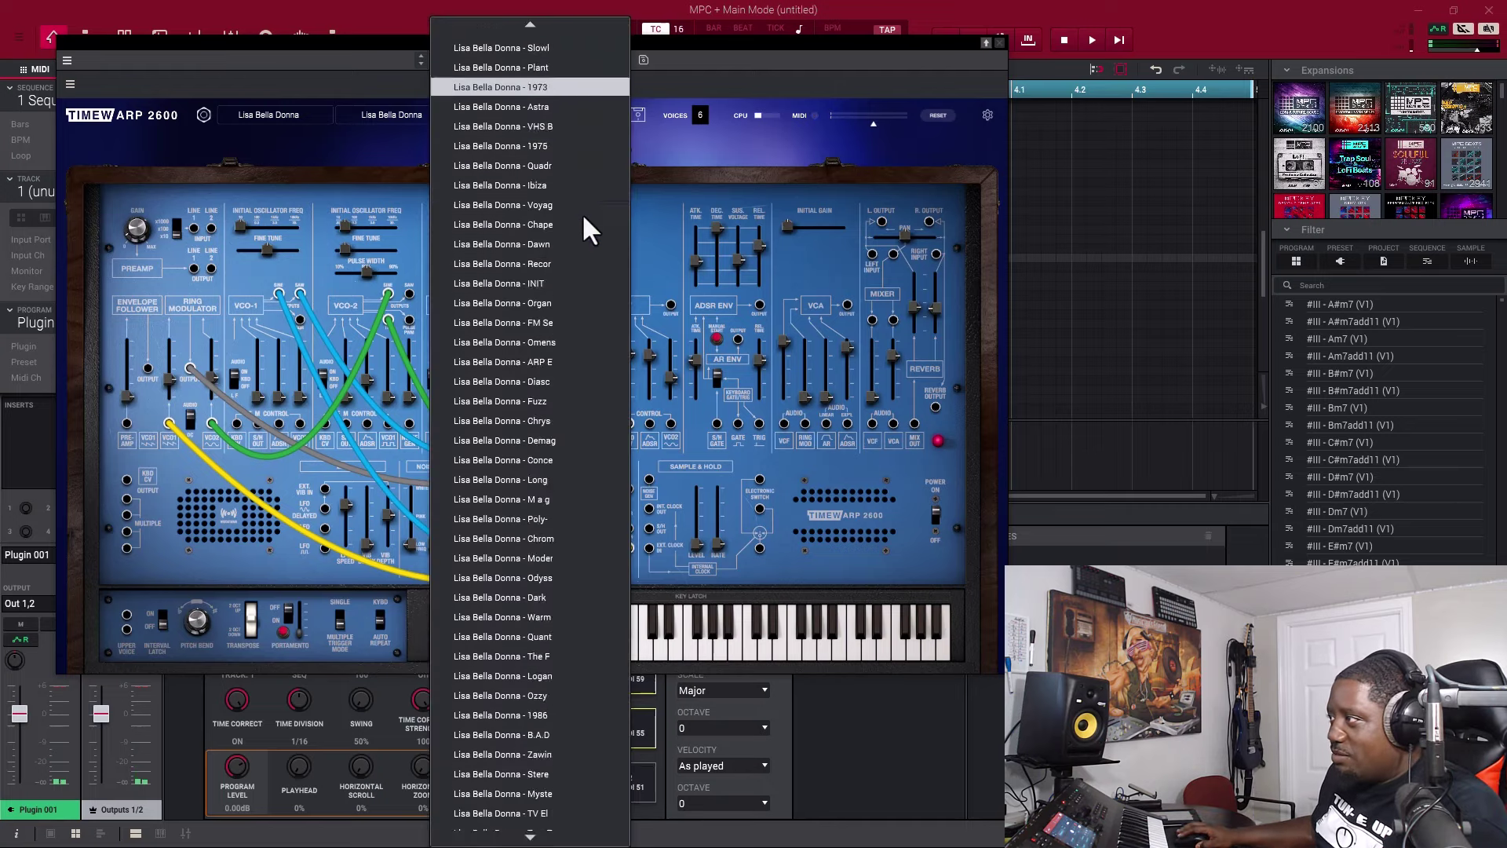
scroll(500, 161, "down", 20)
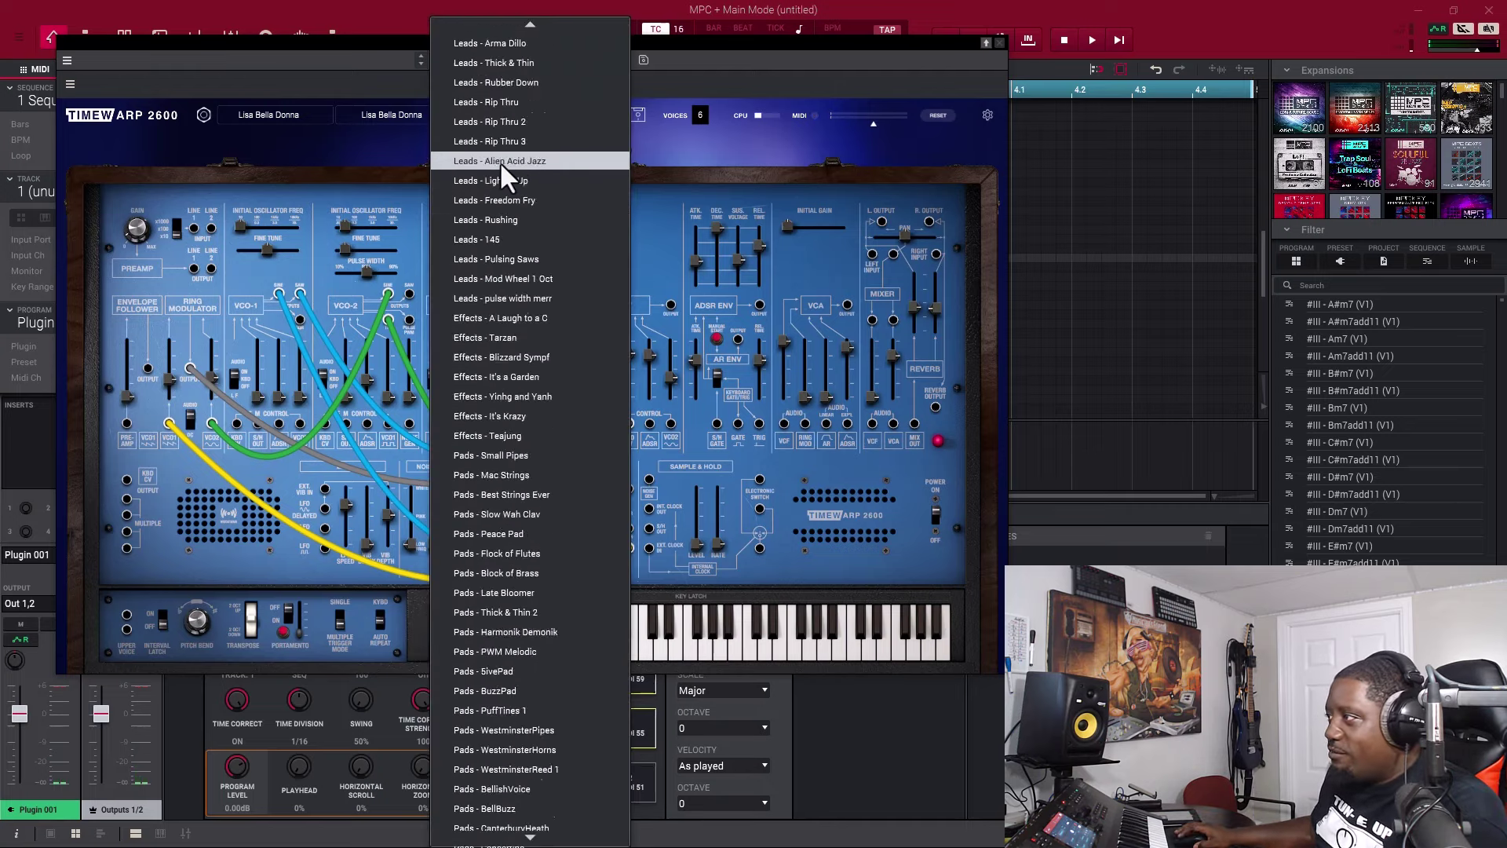
scroll(499, 162, "down", 20)
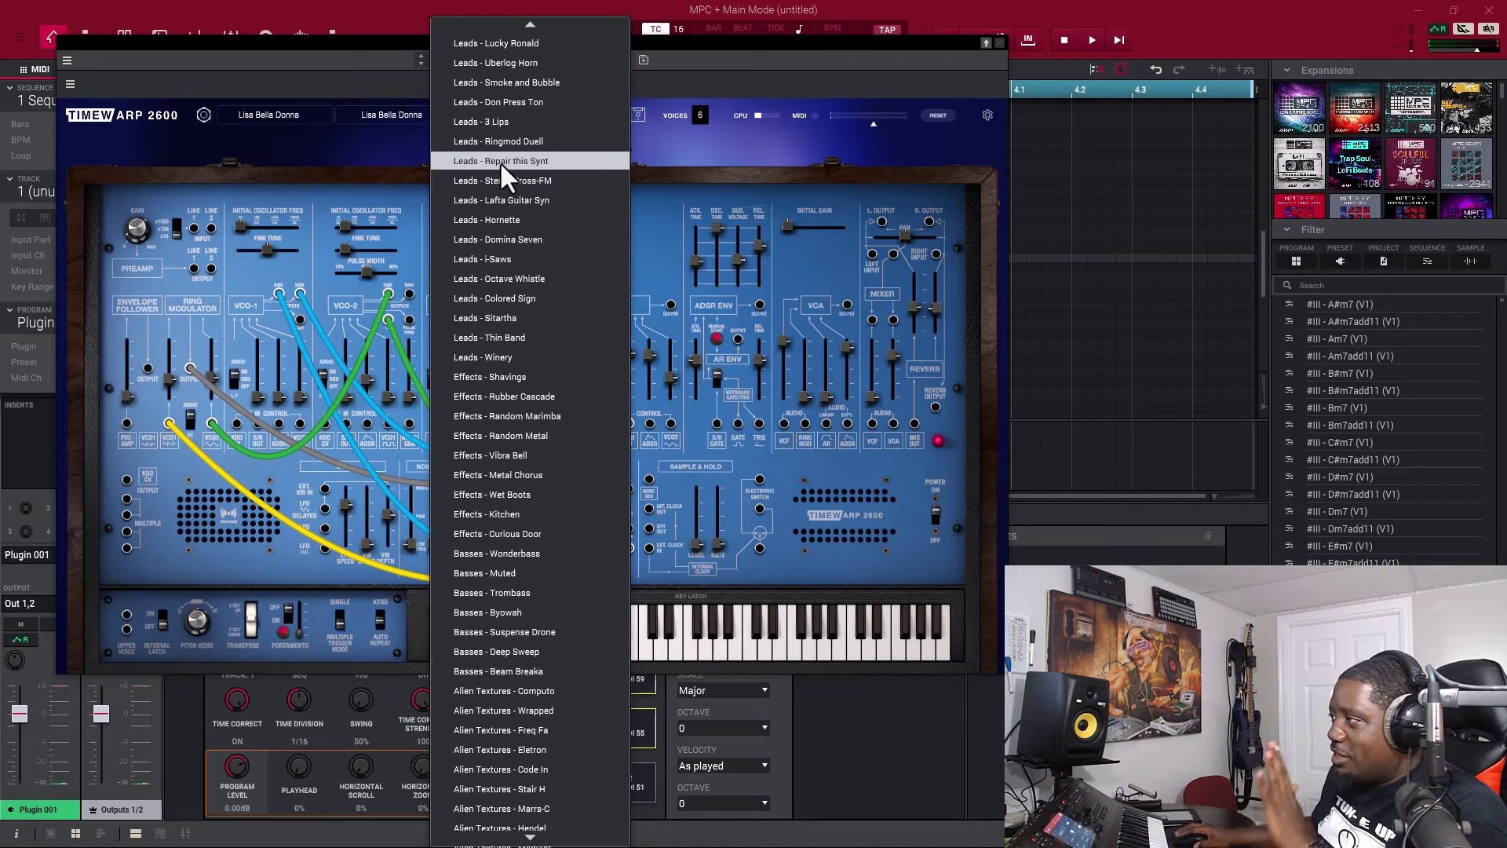
scroll(499, 162, "down", 20)
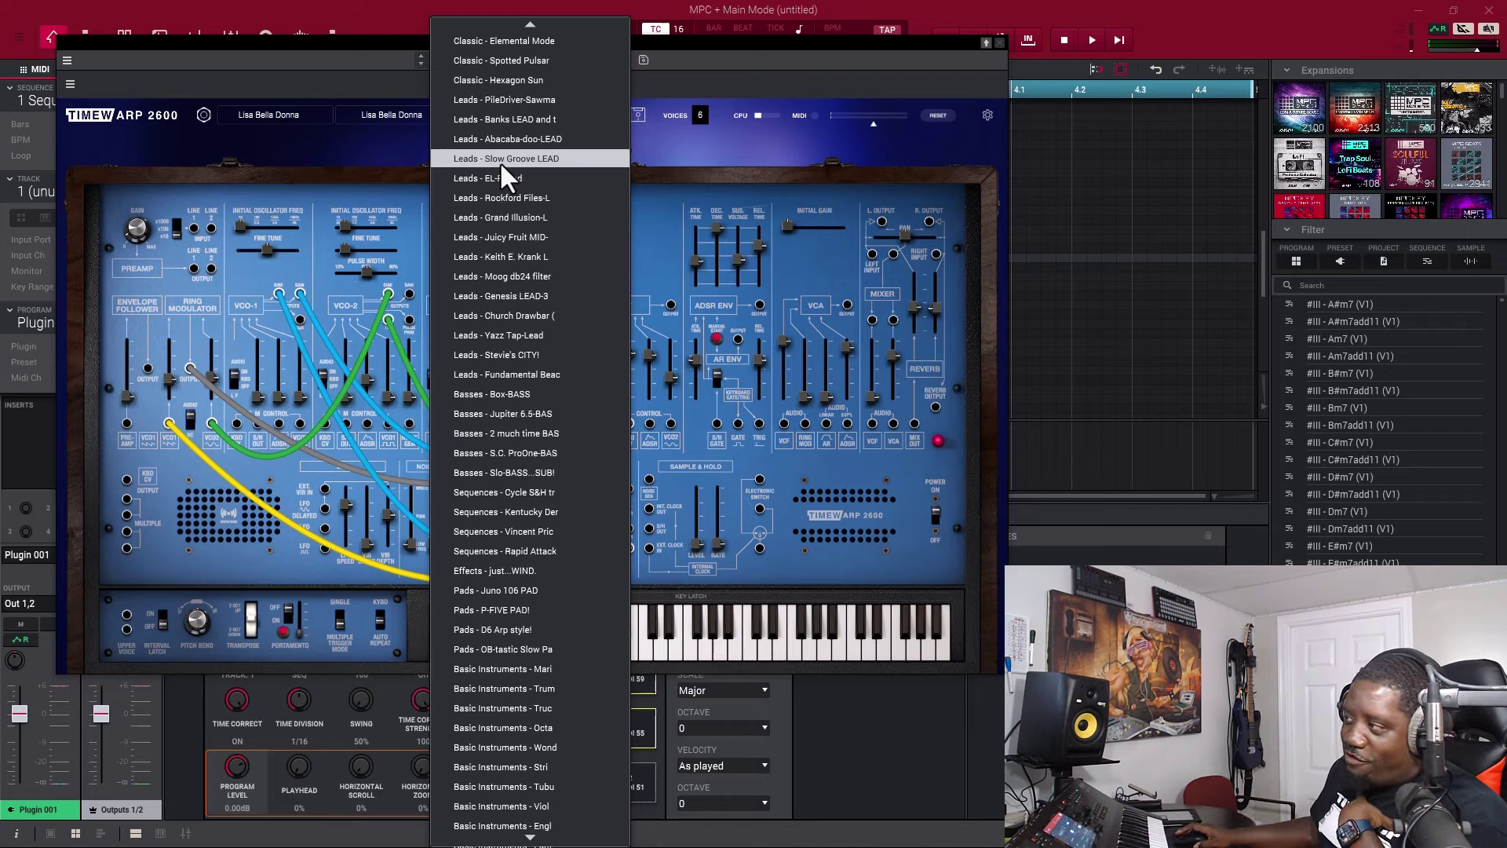
scroll(513, 369, "down", 20)
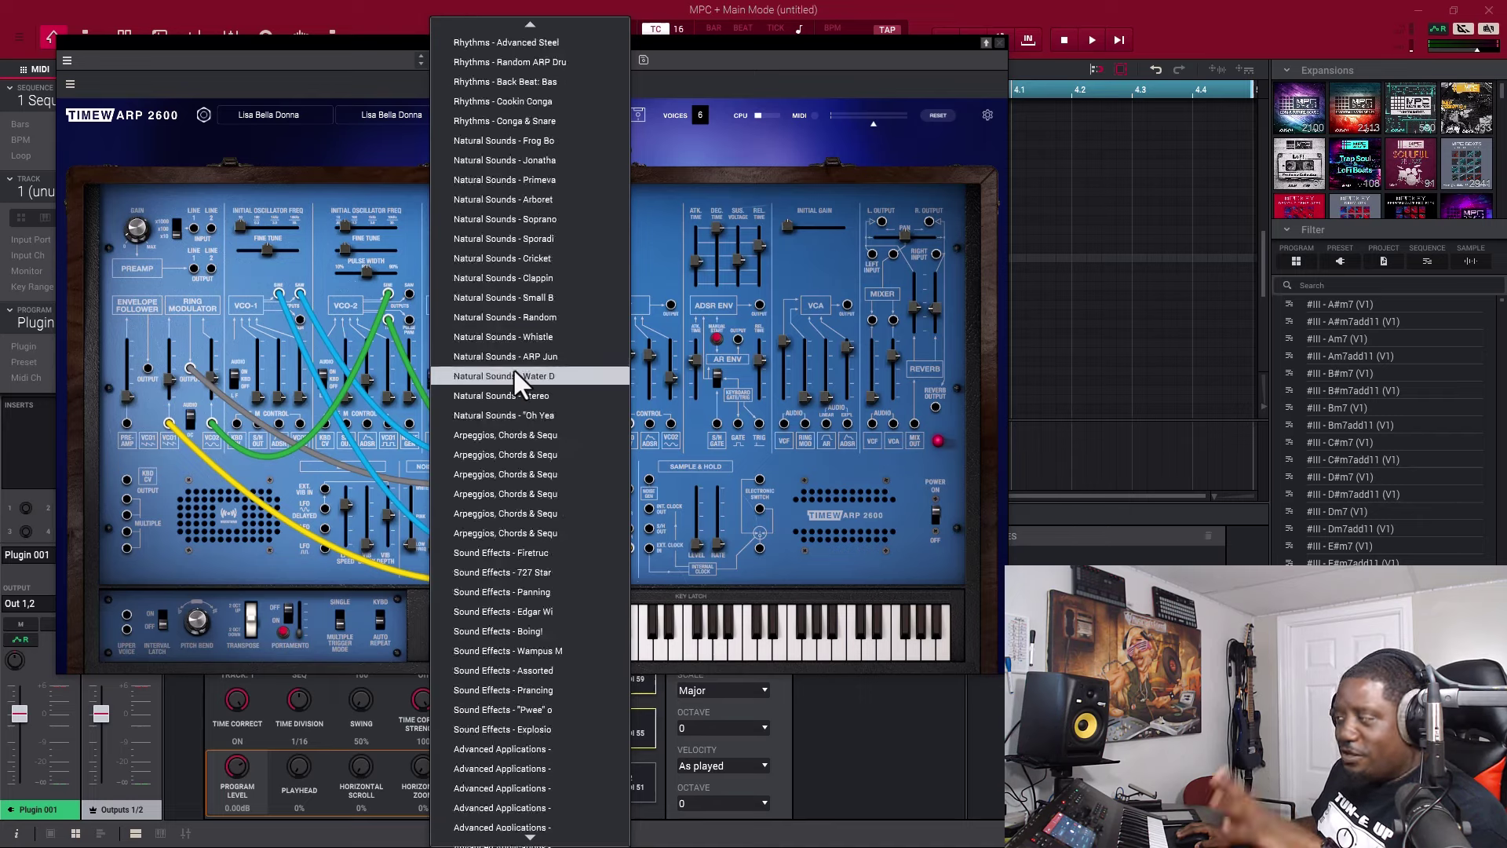
scroll(512, 368, "down", 20)
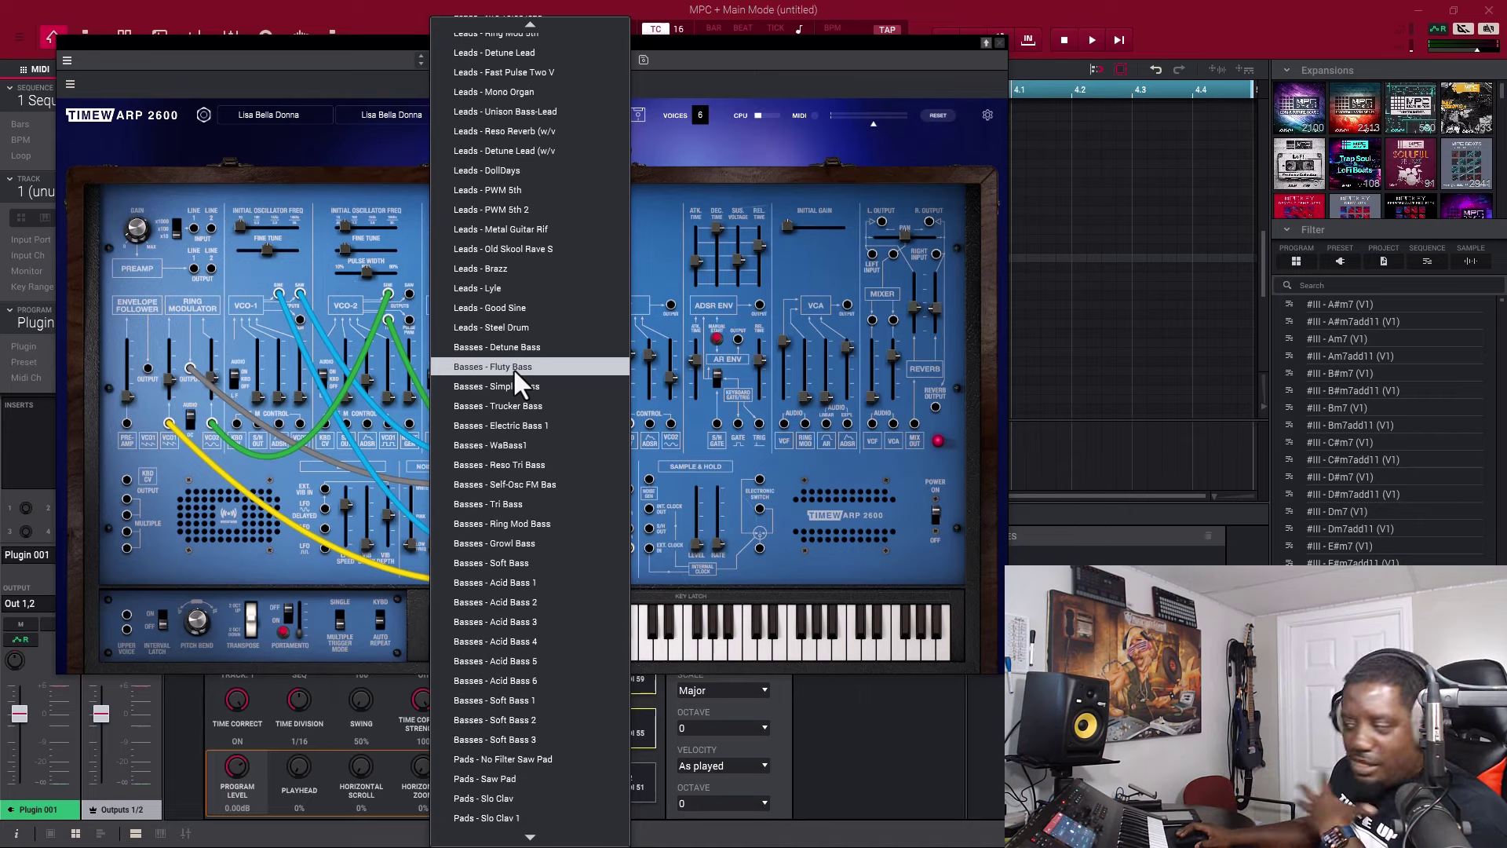
scroll(514, 369, "down", 20)
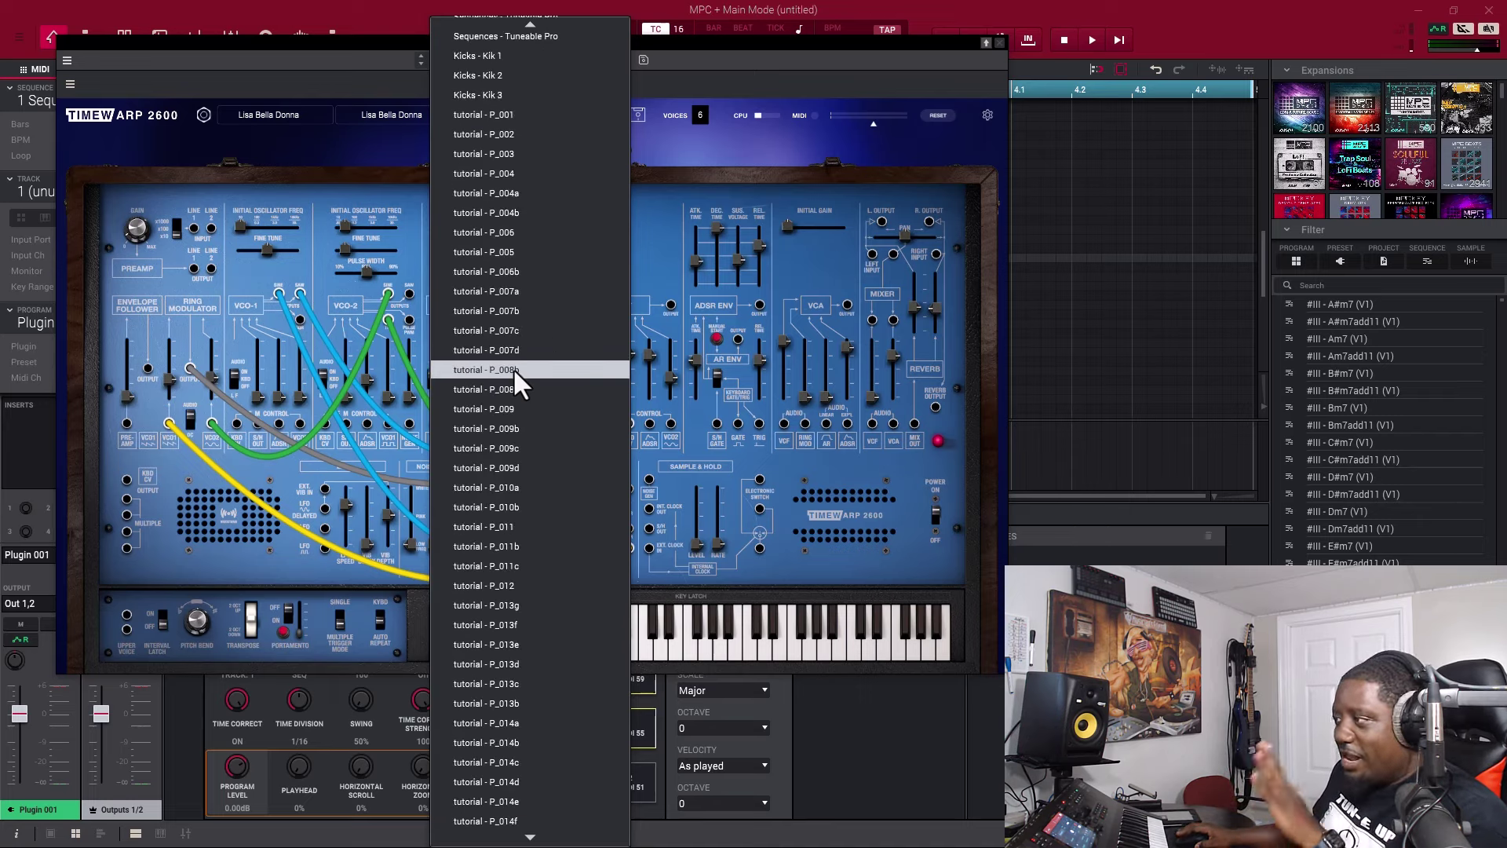
scroll(513, 369, "down", 9)
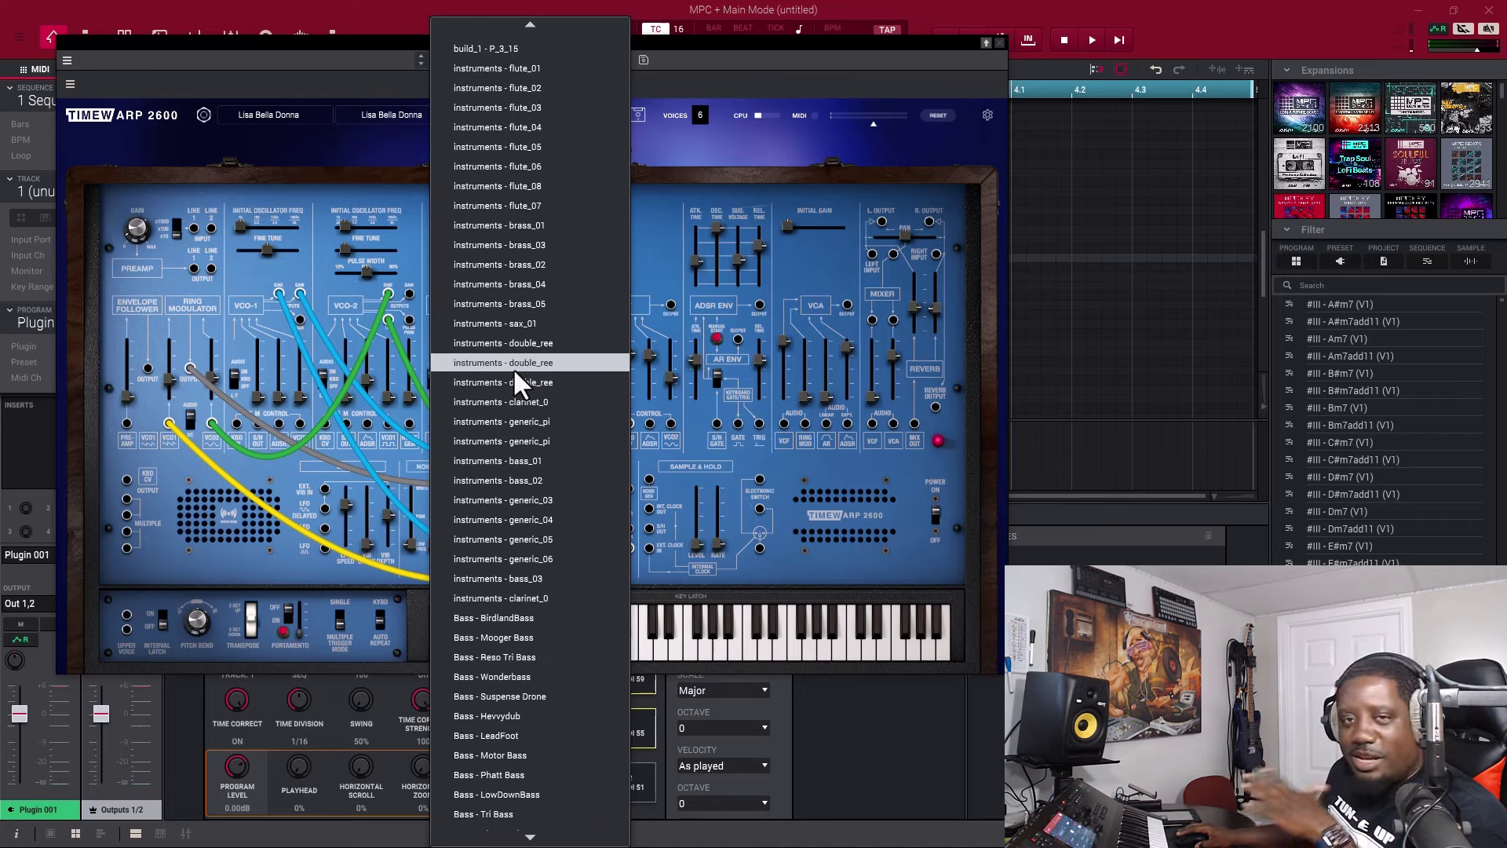
scroll(512, 367, "down", 15)
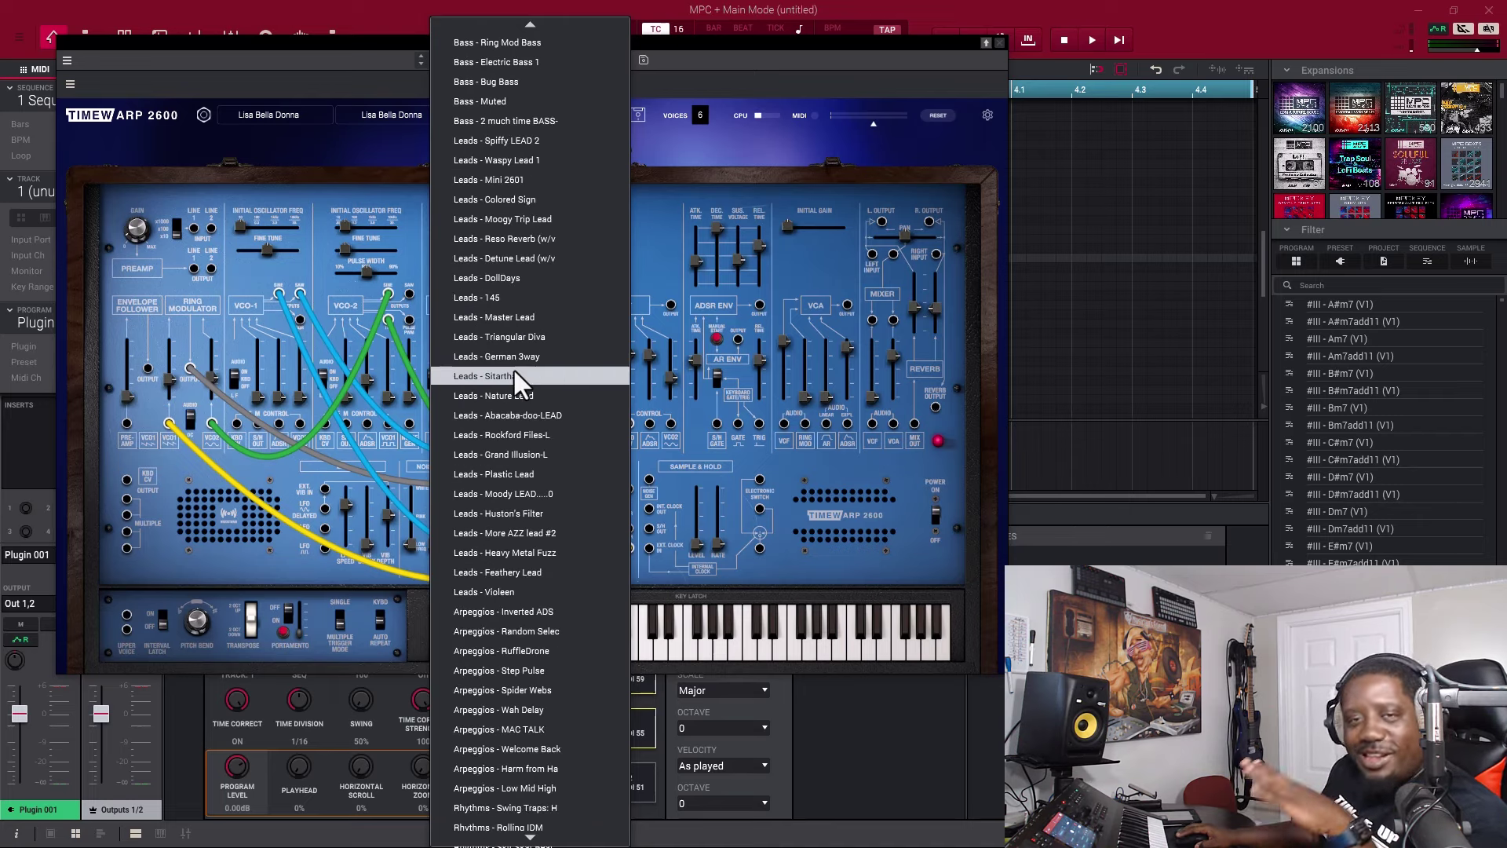
scroll(515, 369, "down", 20)
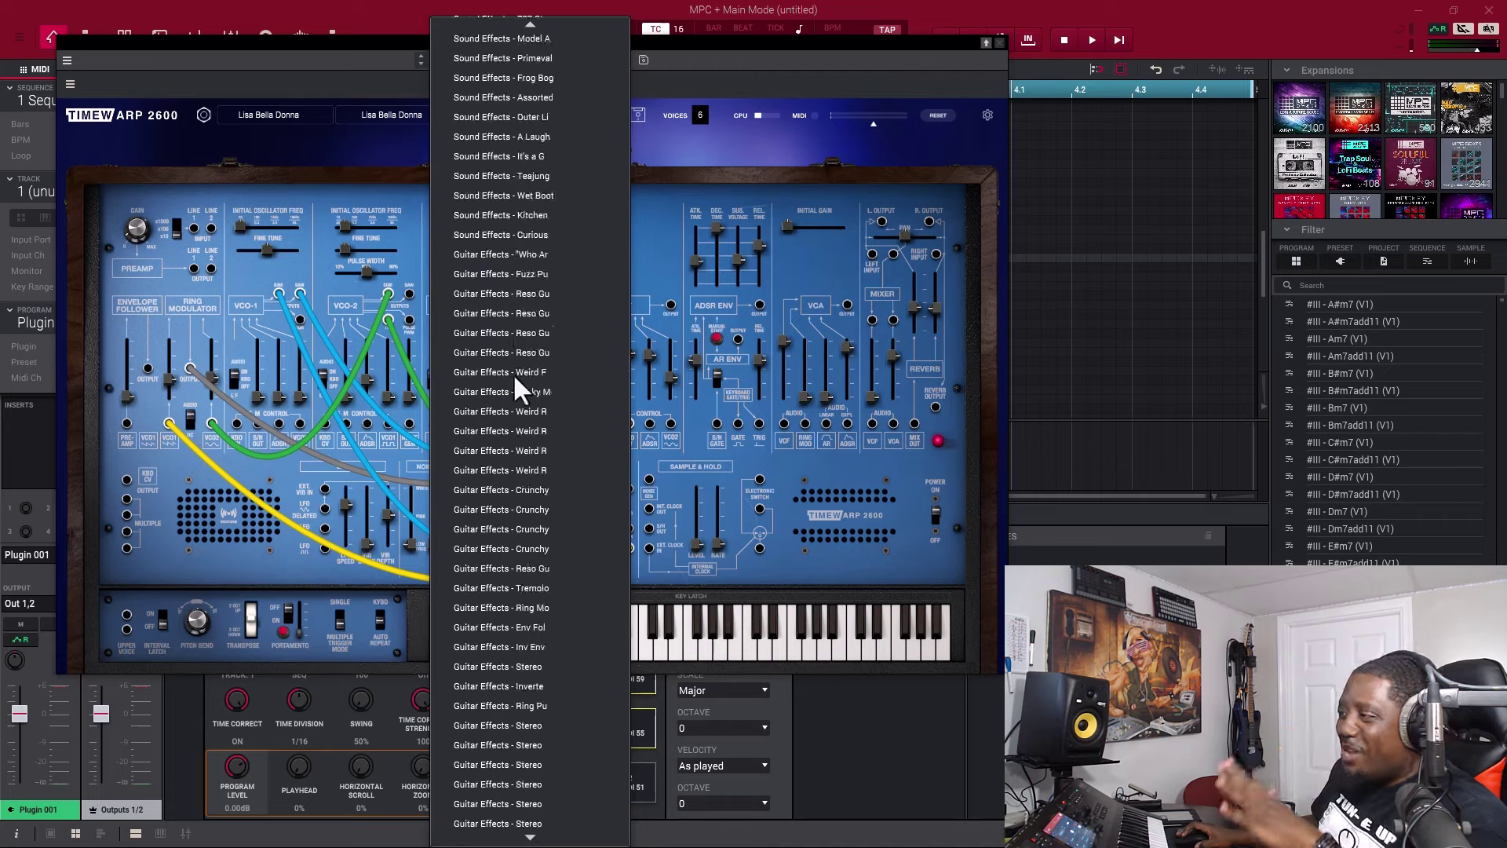
scroll(588, 303, "up", 20)
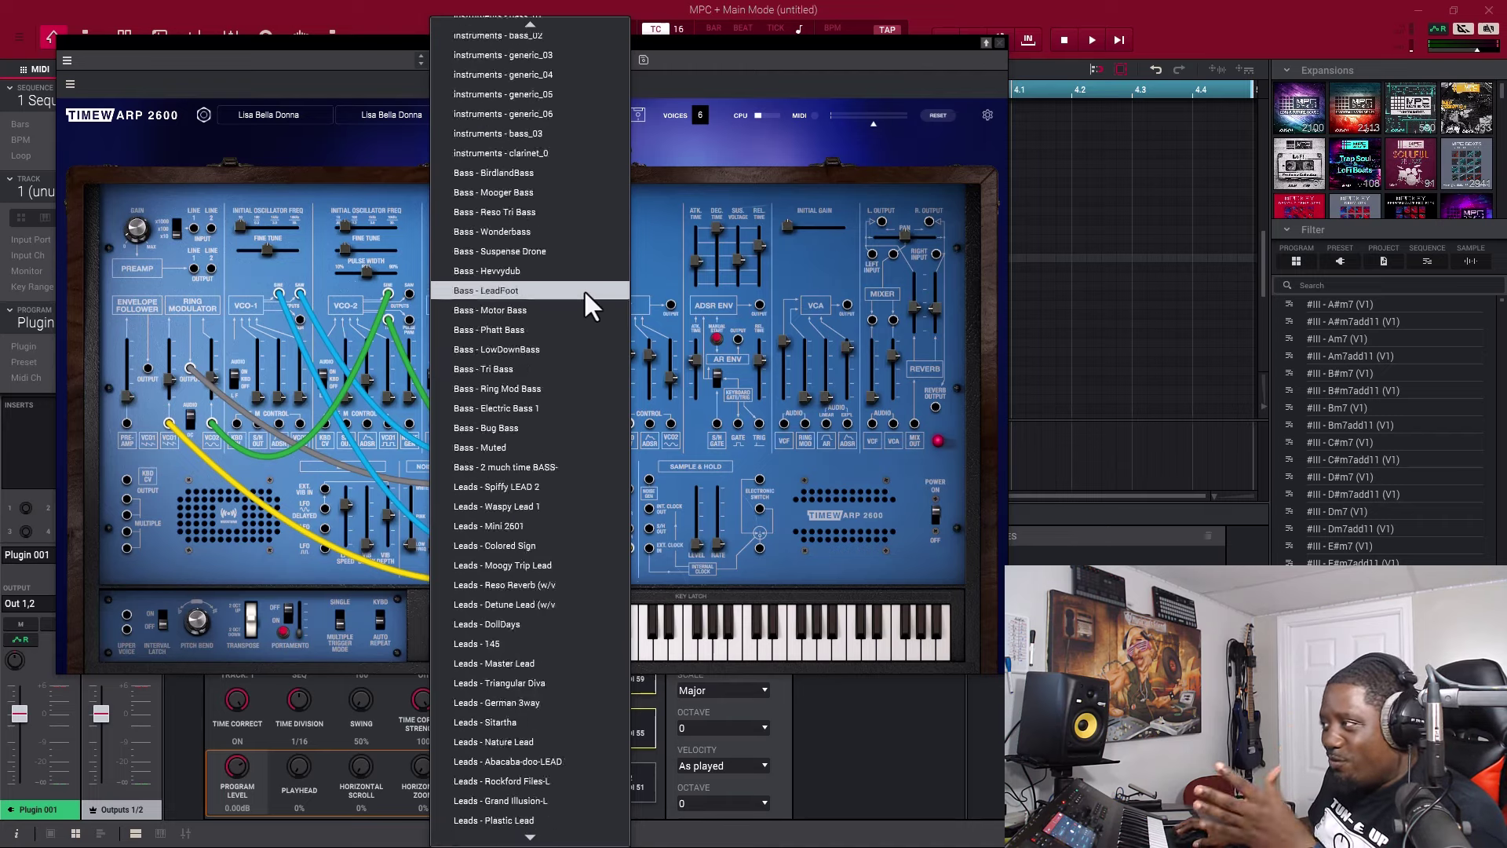
left_click(736, 121)
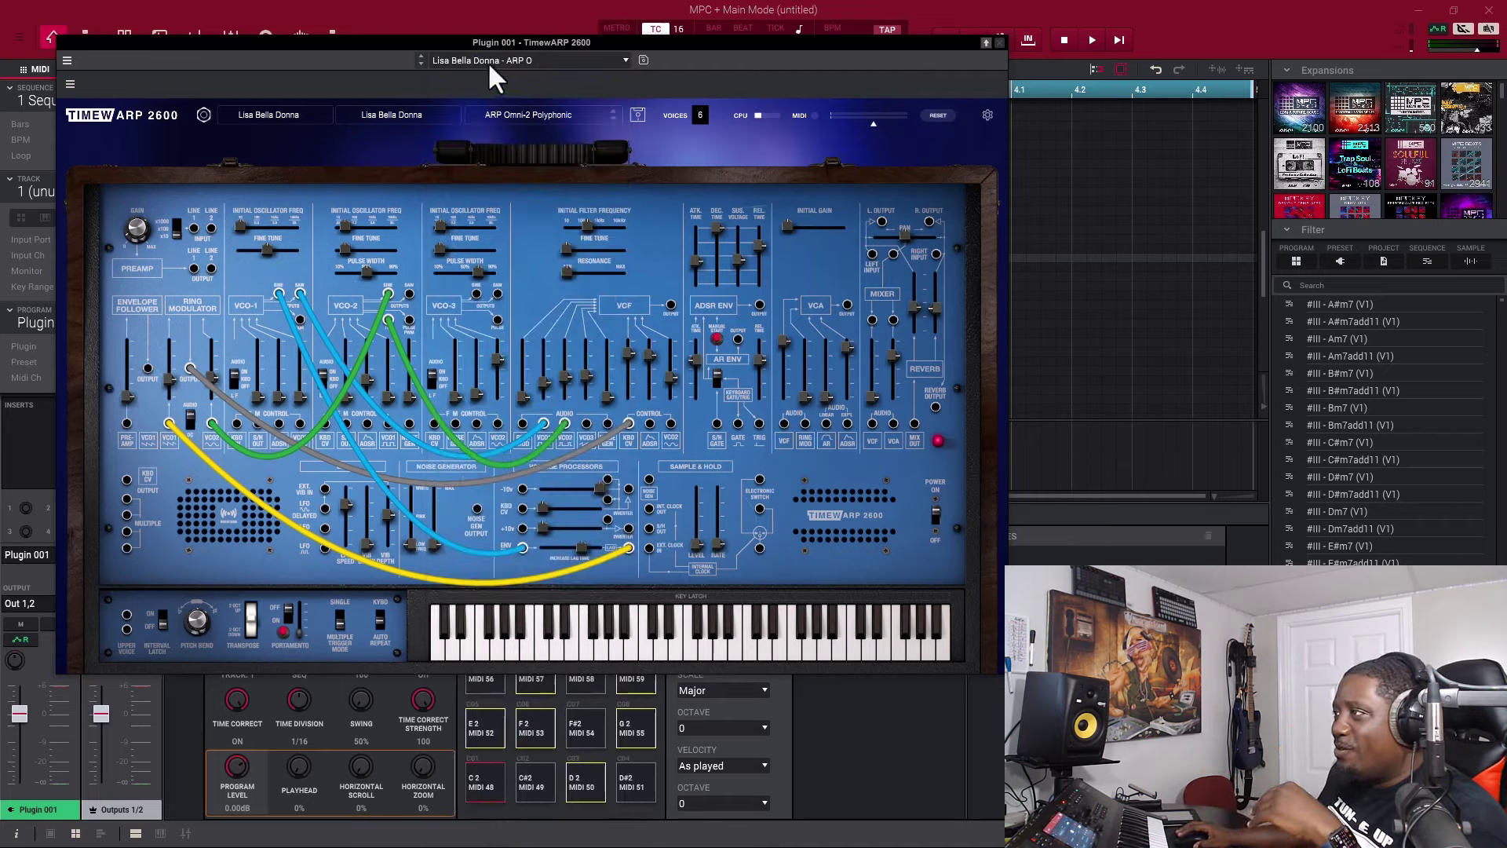
Switch to the Bruce MacPherson preset bank and browse its Basses presets and its categories
left_click(264, 116)
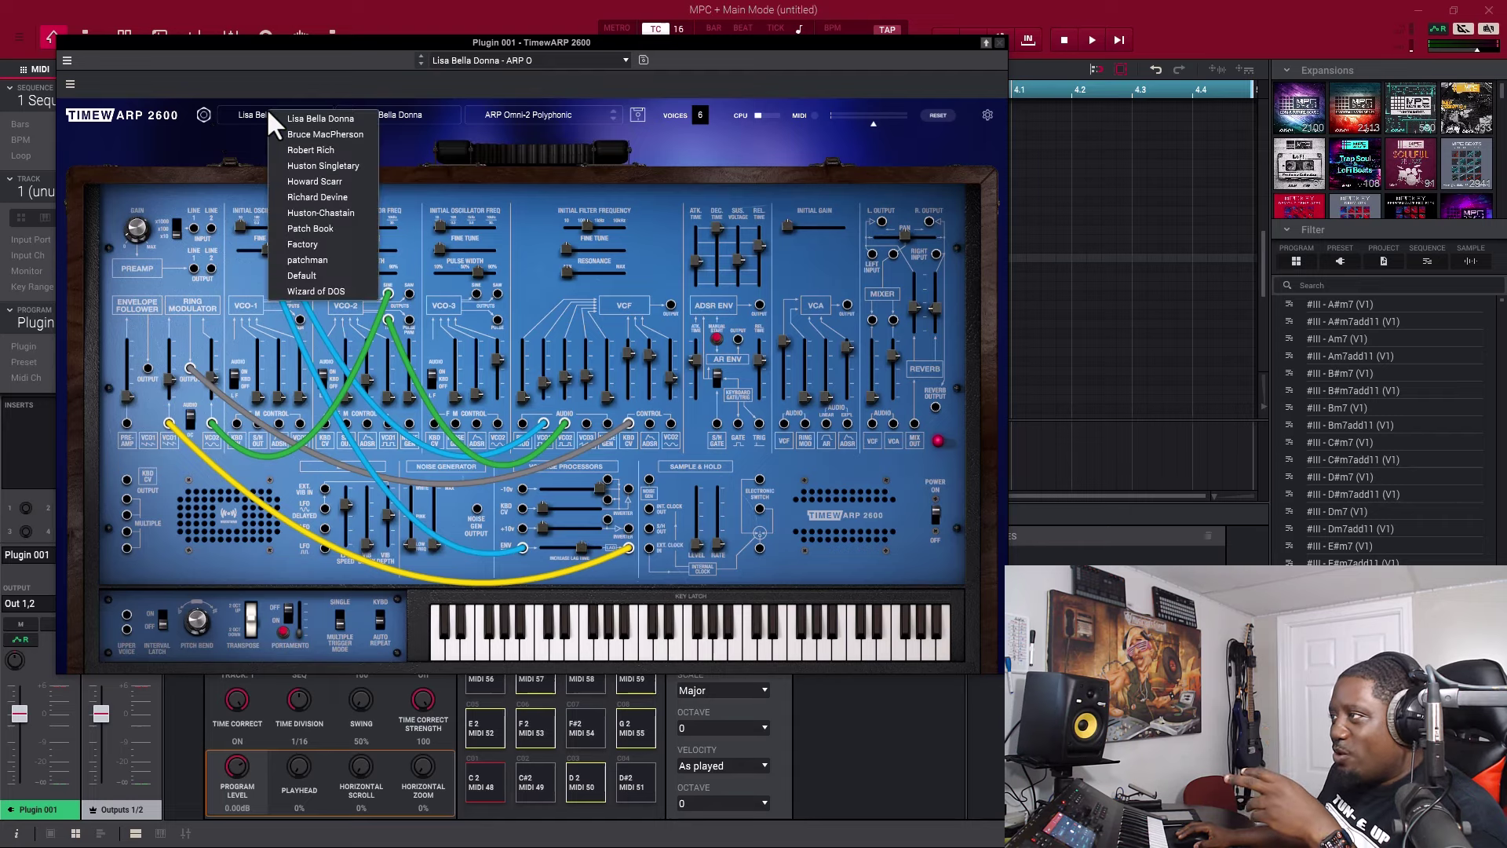
left_click(323, 134)
left_click(524, 116)
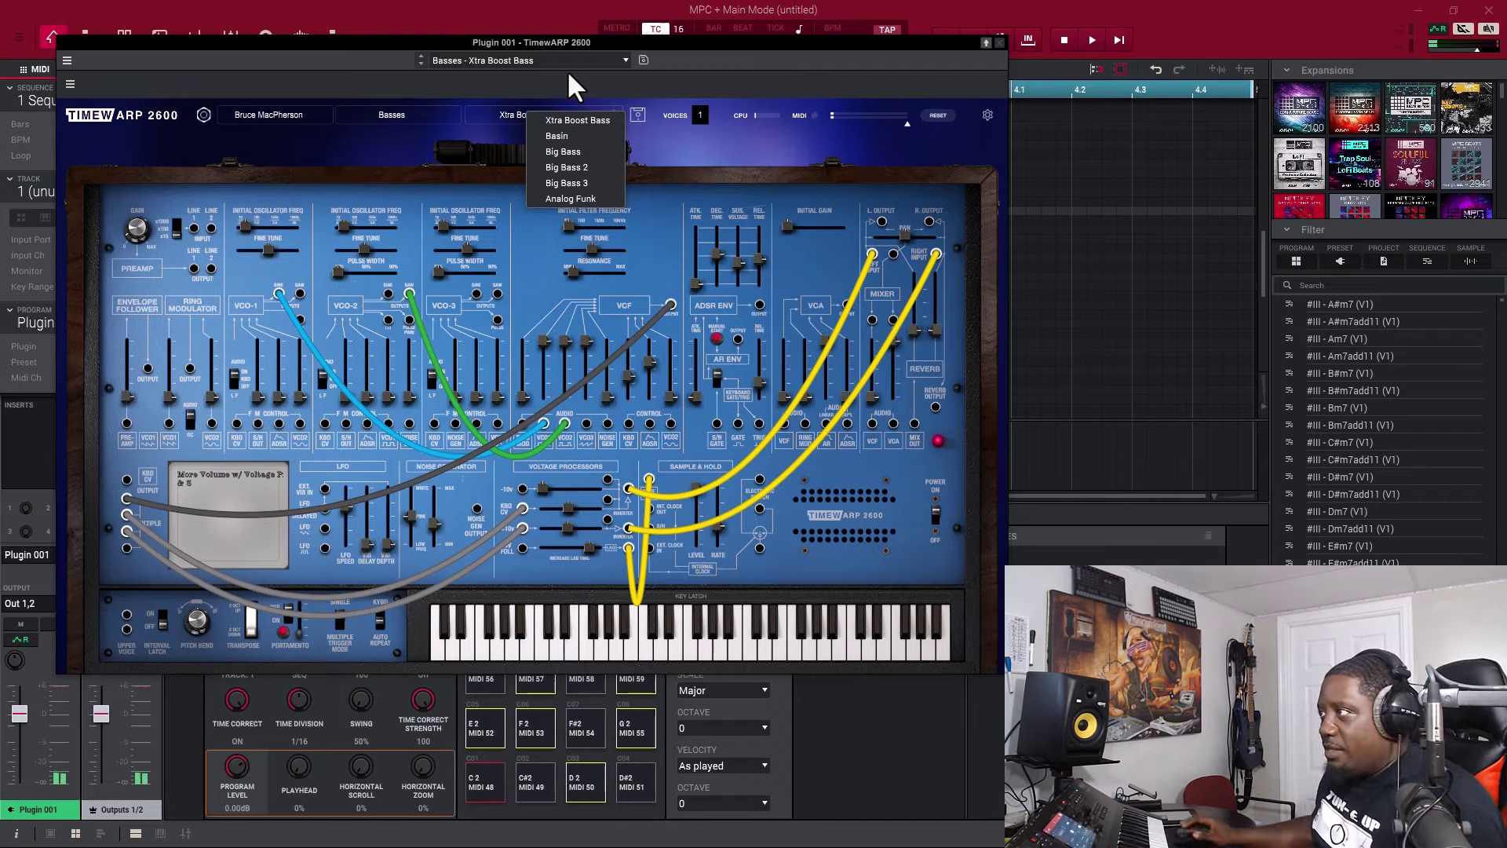
left_click(392, 115)
left_click(428, 157)
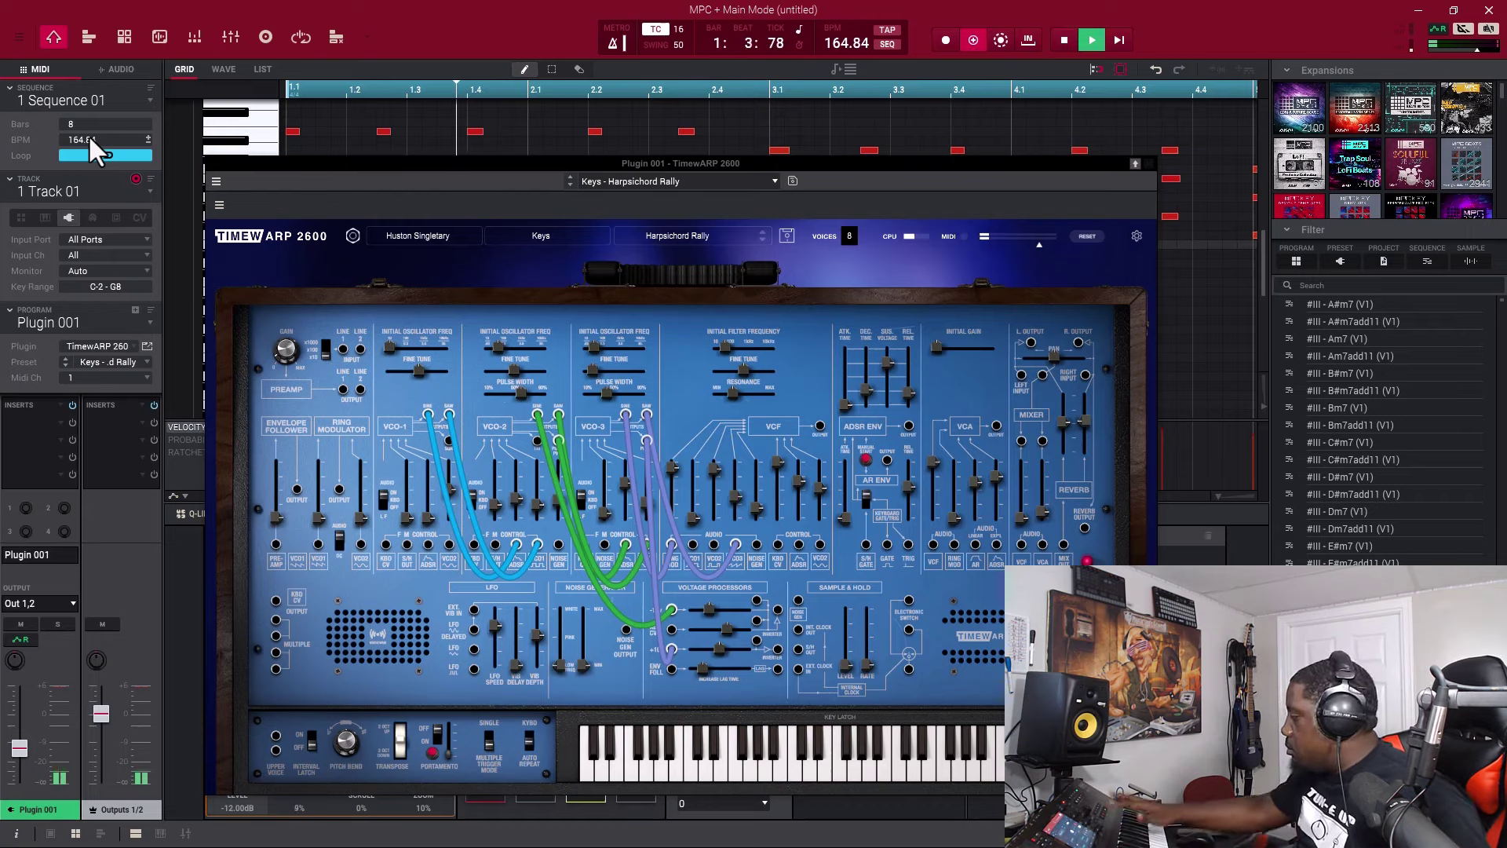
Return to Track 01's note grid and review its recorded notes across the eight-bar sequence
left_click(818, 143)
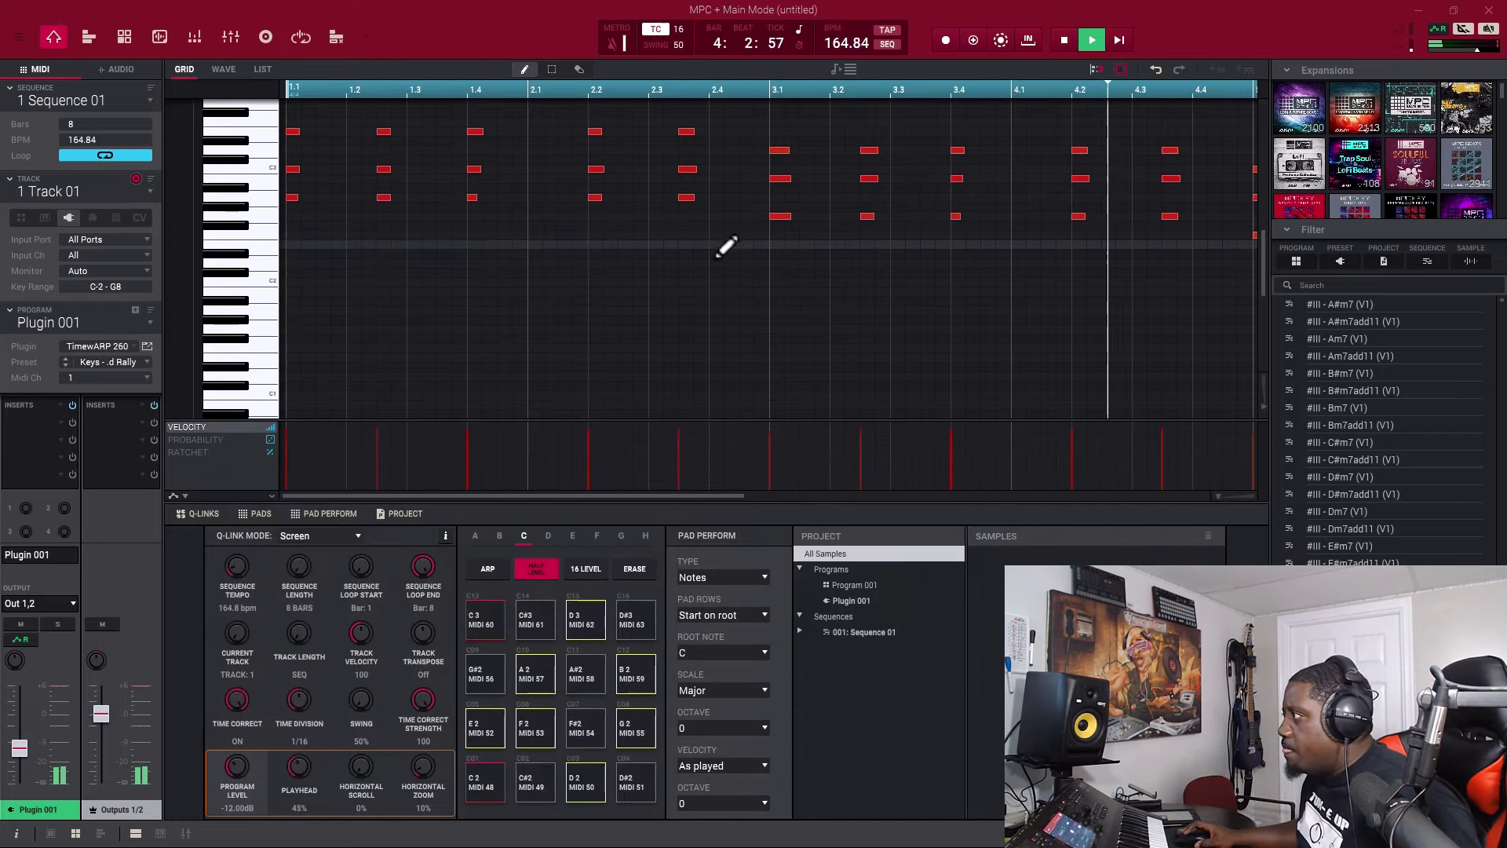
scroll(718, 251, "up", 3)
scroll(732, 269, "down", 3)
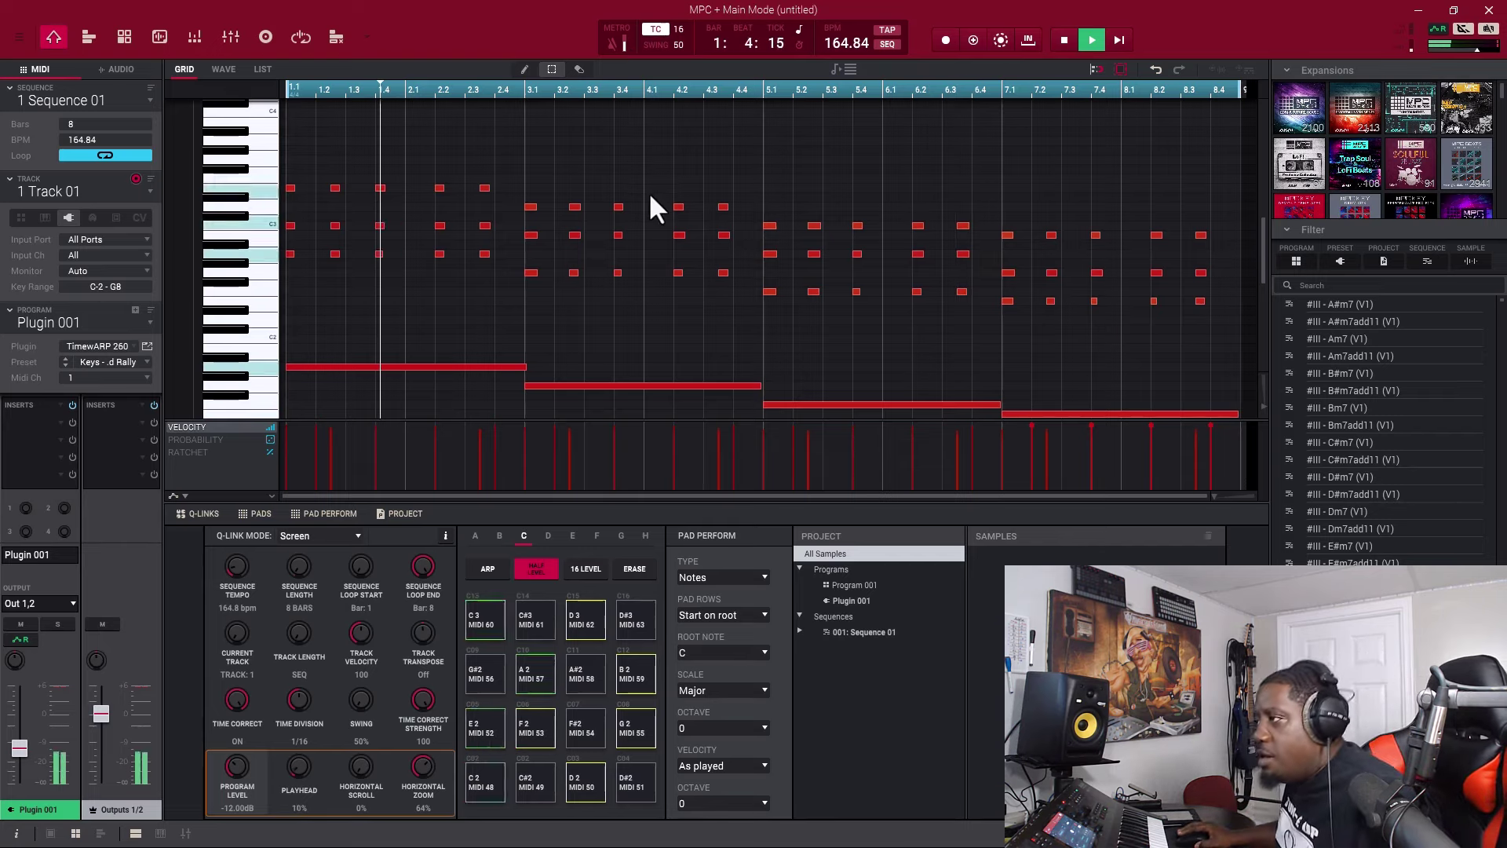
scroll(612, 227, "down", 2)
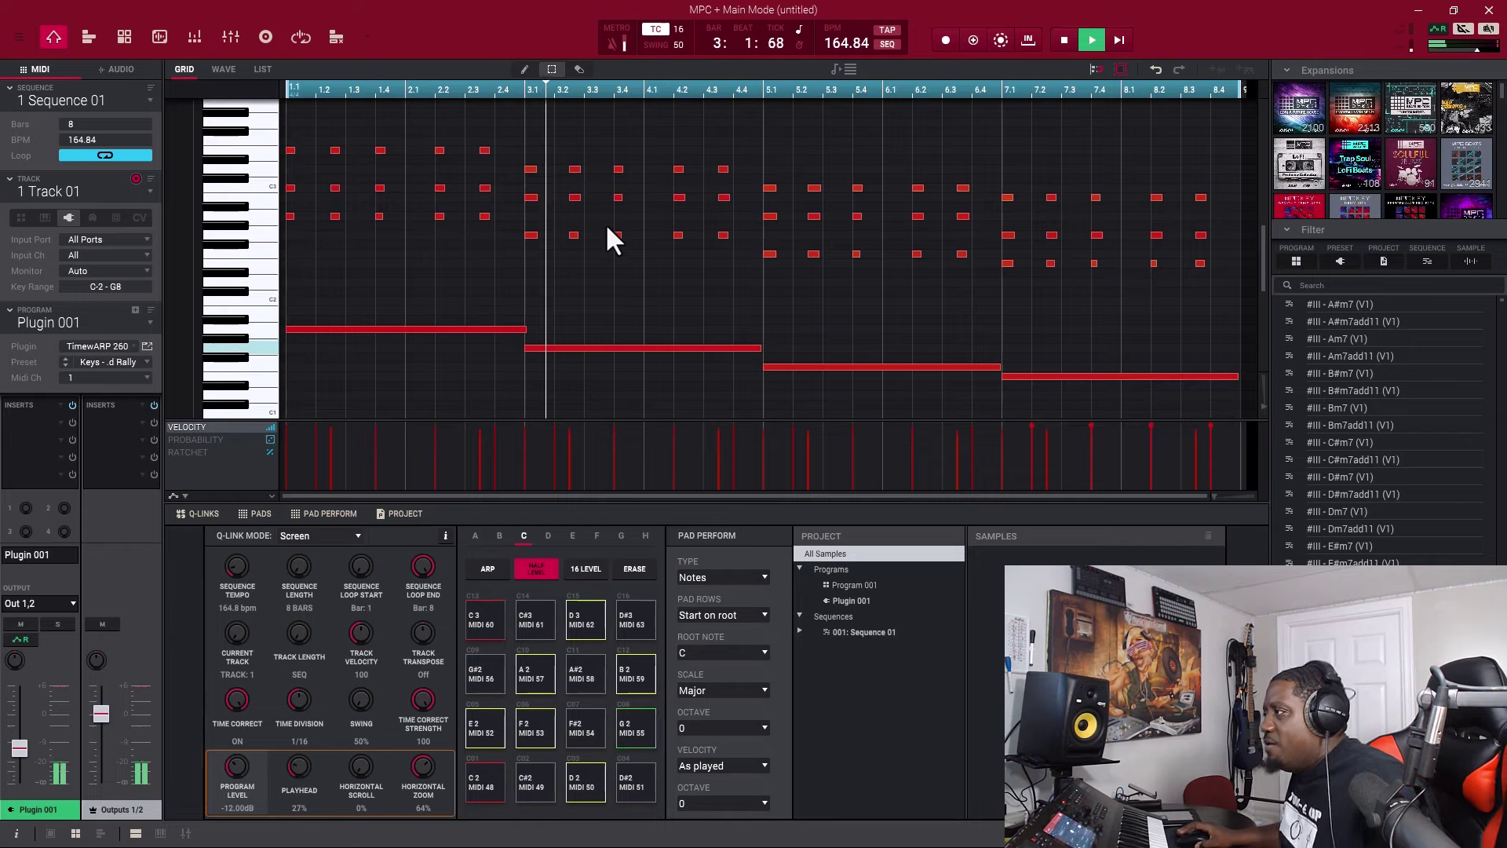
scroll(628, 220, "up", 6)
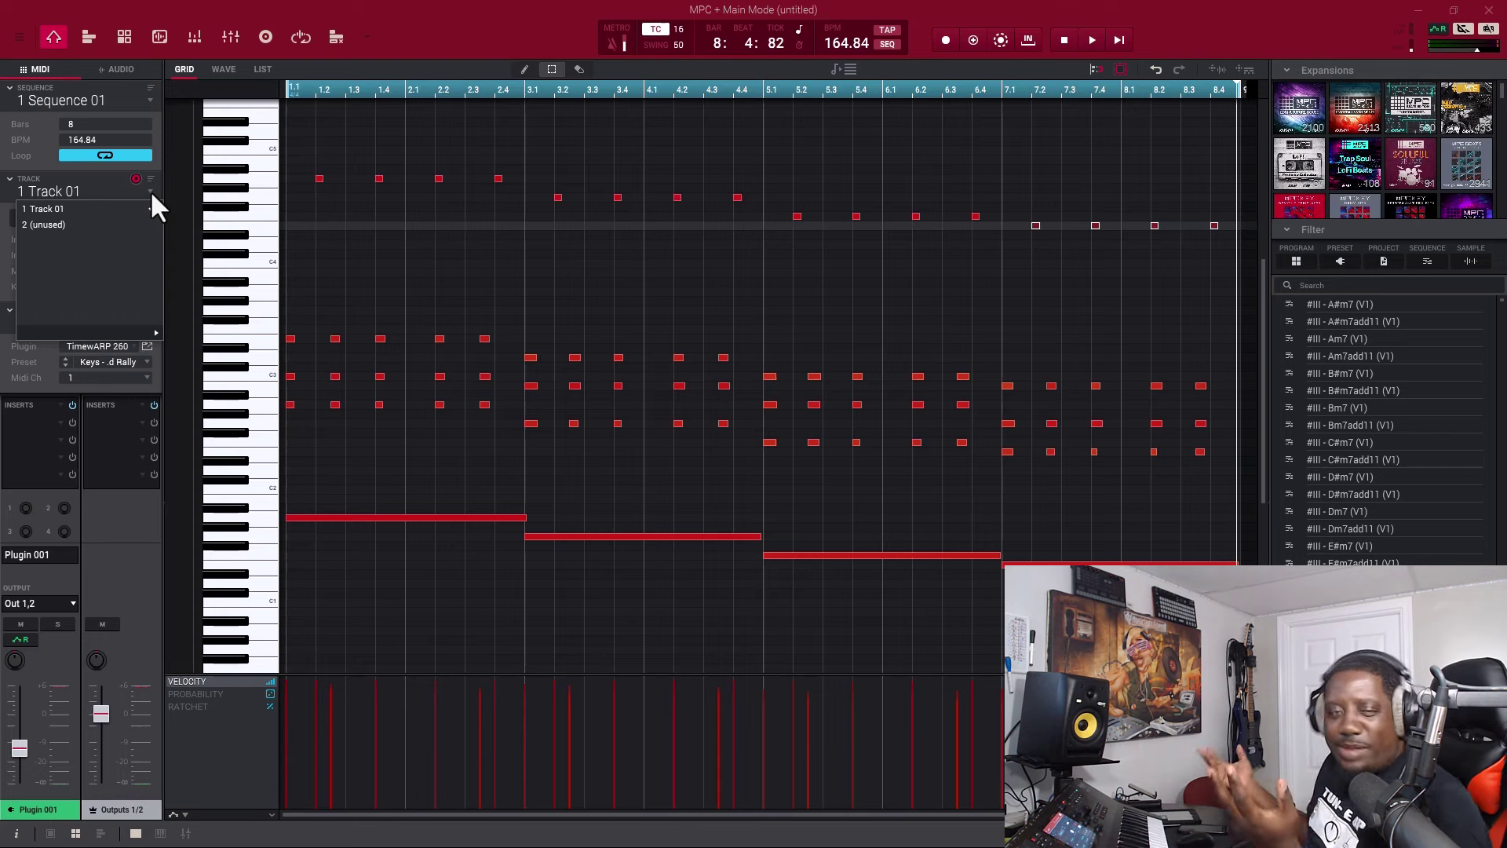
Switch to the unused track 2
left_click(151, 195)
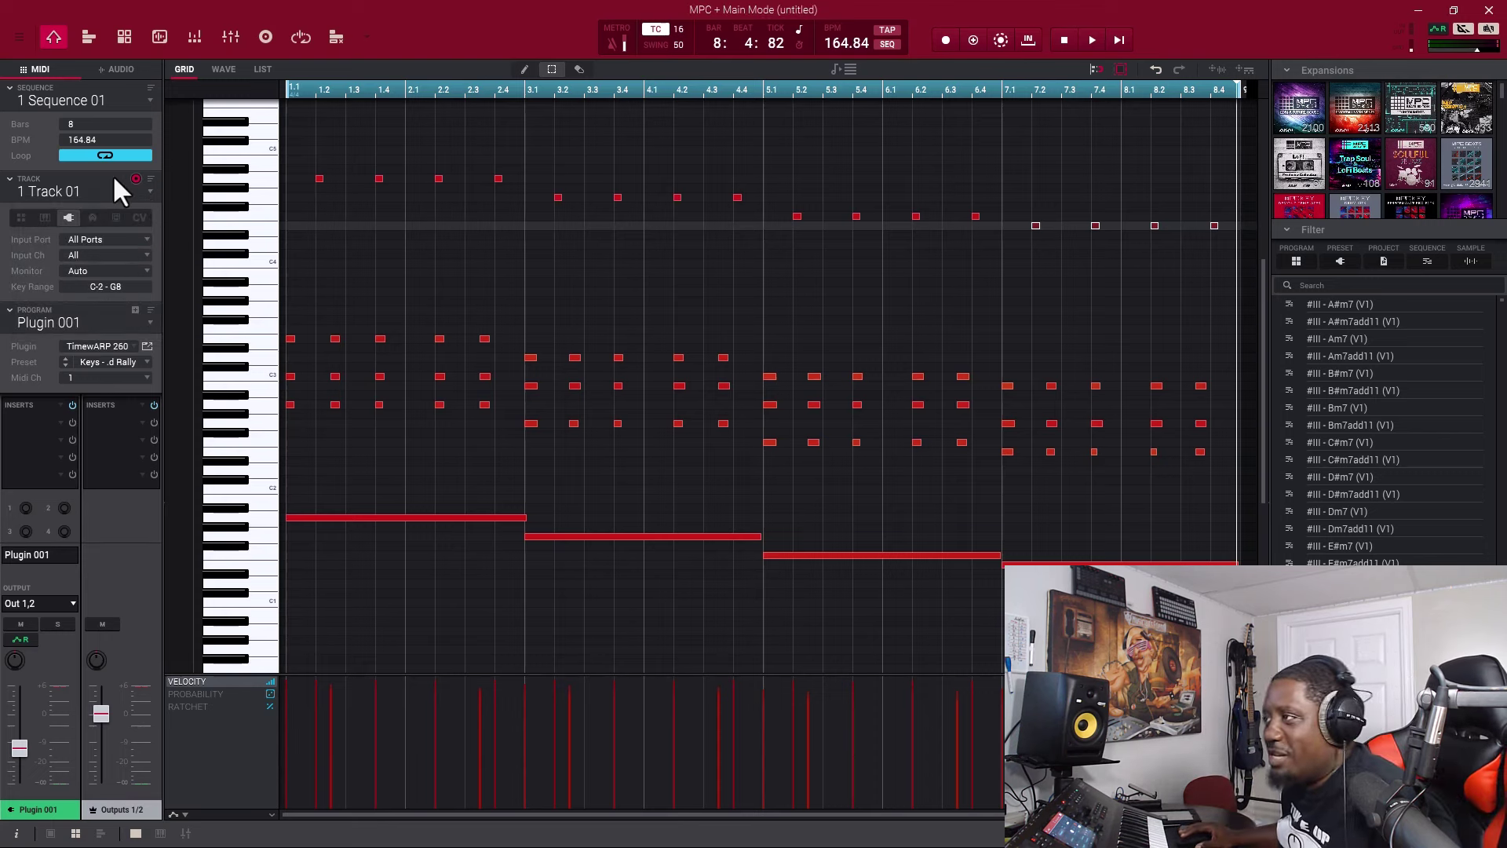
left_click(148, 194)
left_click(76, 221)
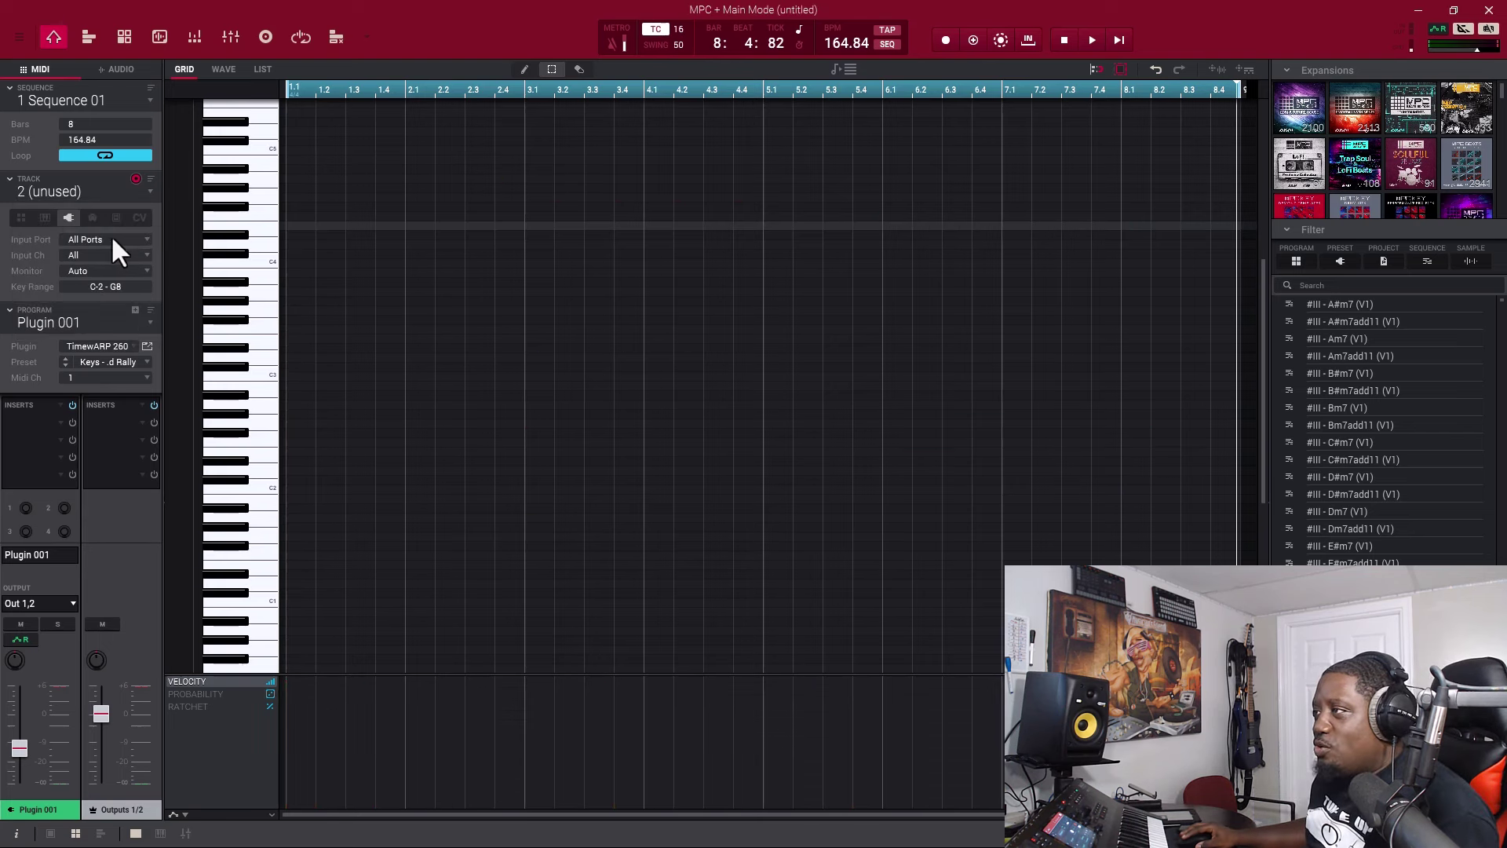
Create a new plugin program on Track 02 and load TimewARP 2600 into it, searching the plugins for "time"
left_click(135, 308)
left_click(130, 344)
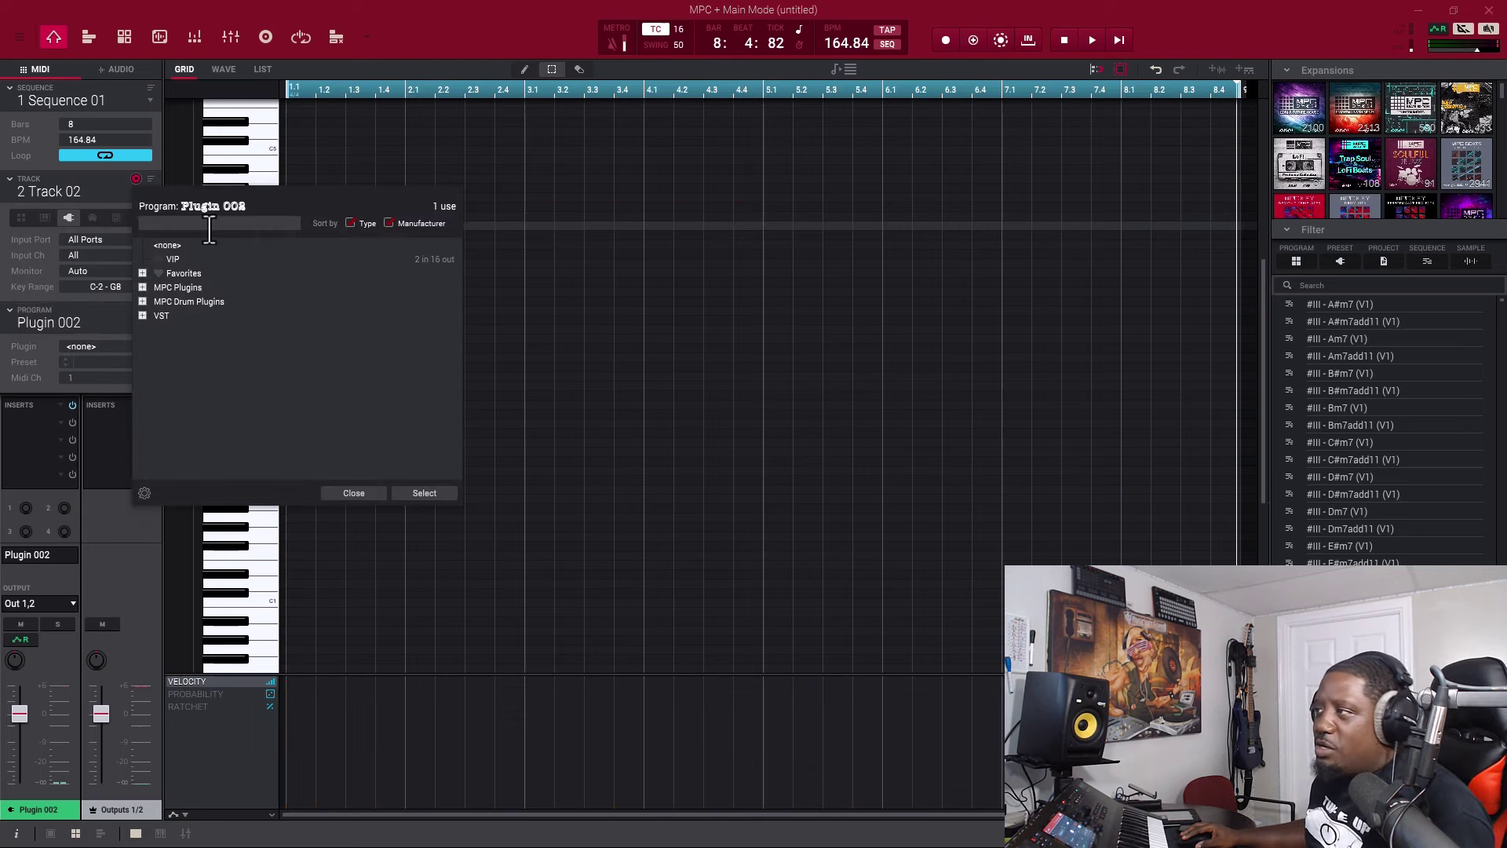
type("time")
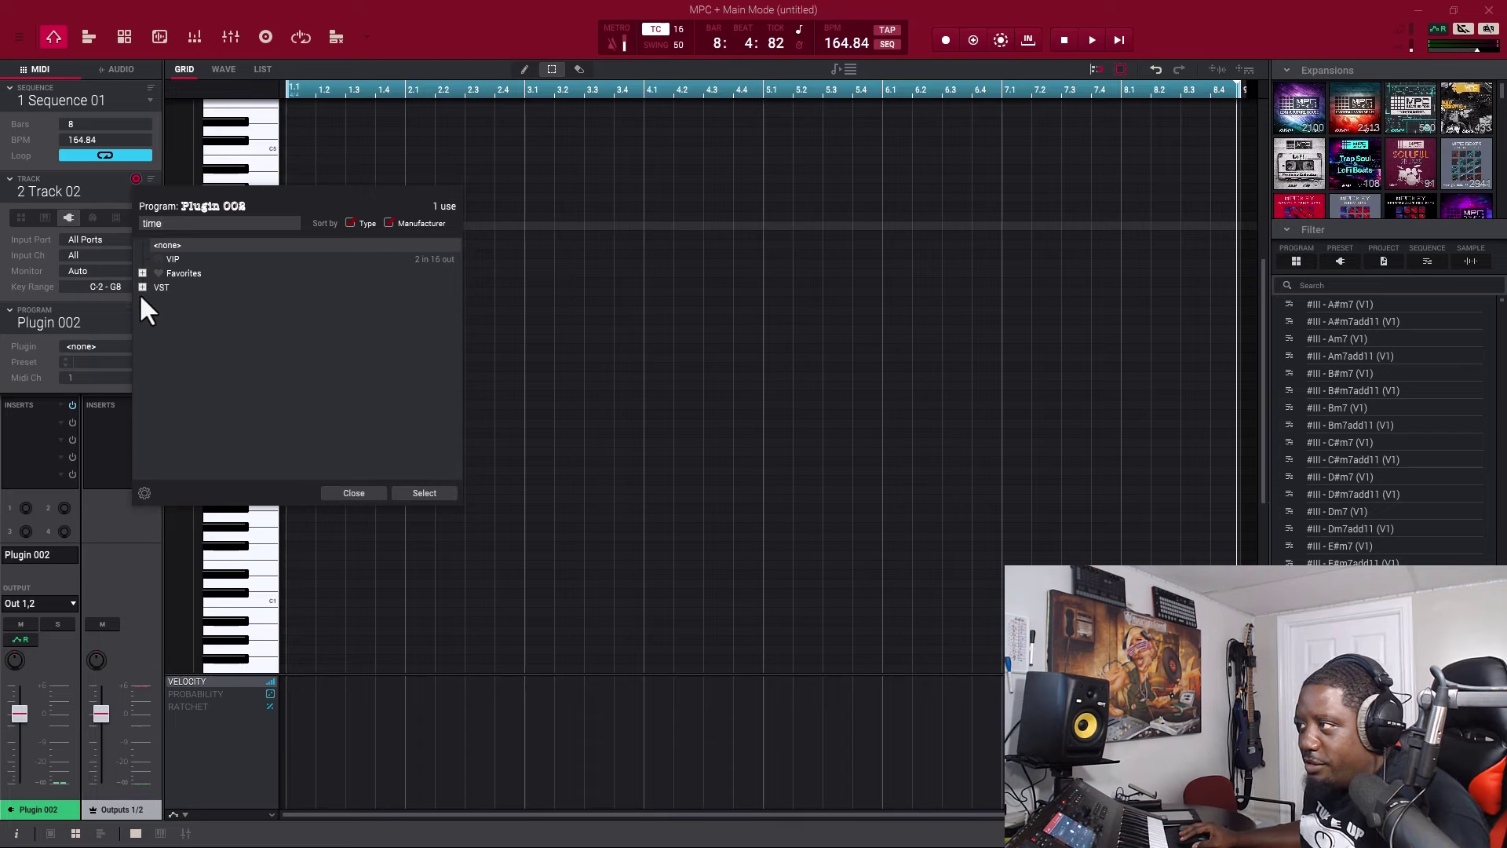
left_click(142, 287)
double_click(165, 301)
Lower the Plugin 002 channel level and play the sequence with its TimewARP 2600 instance open
left_click_drag(20, 713, 20, 755)
key("space")
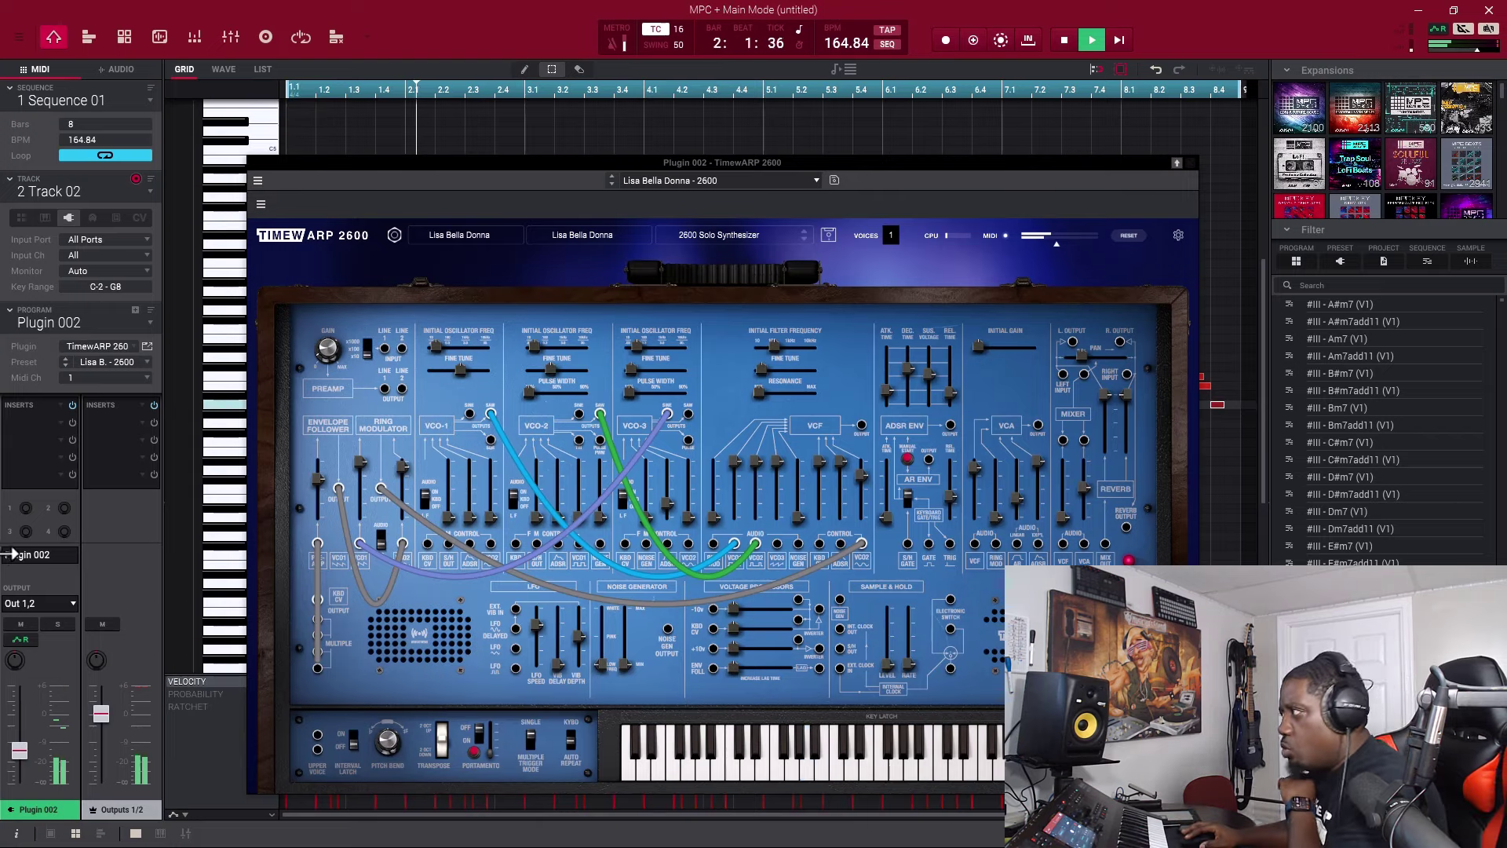
left_click_drag(699, 163, 698, 0)
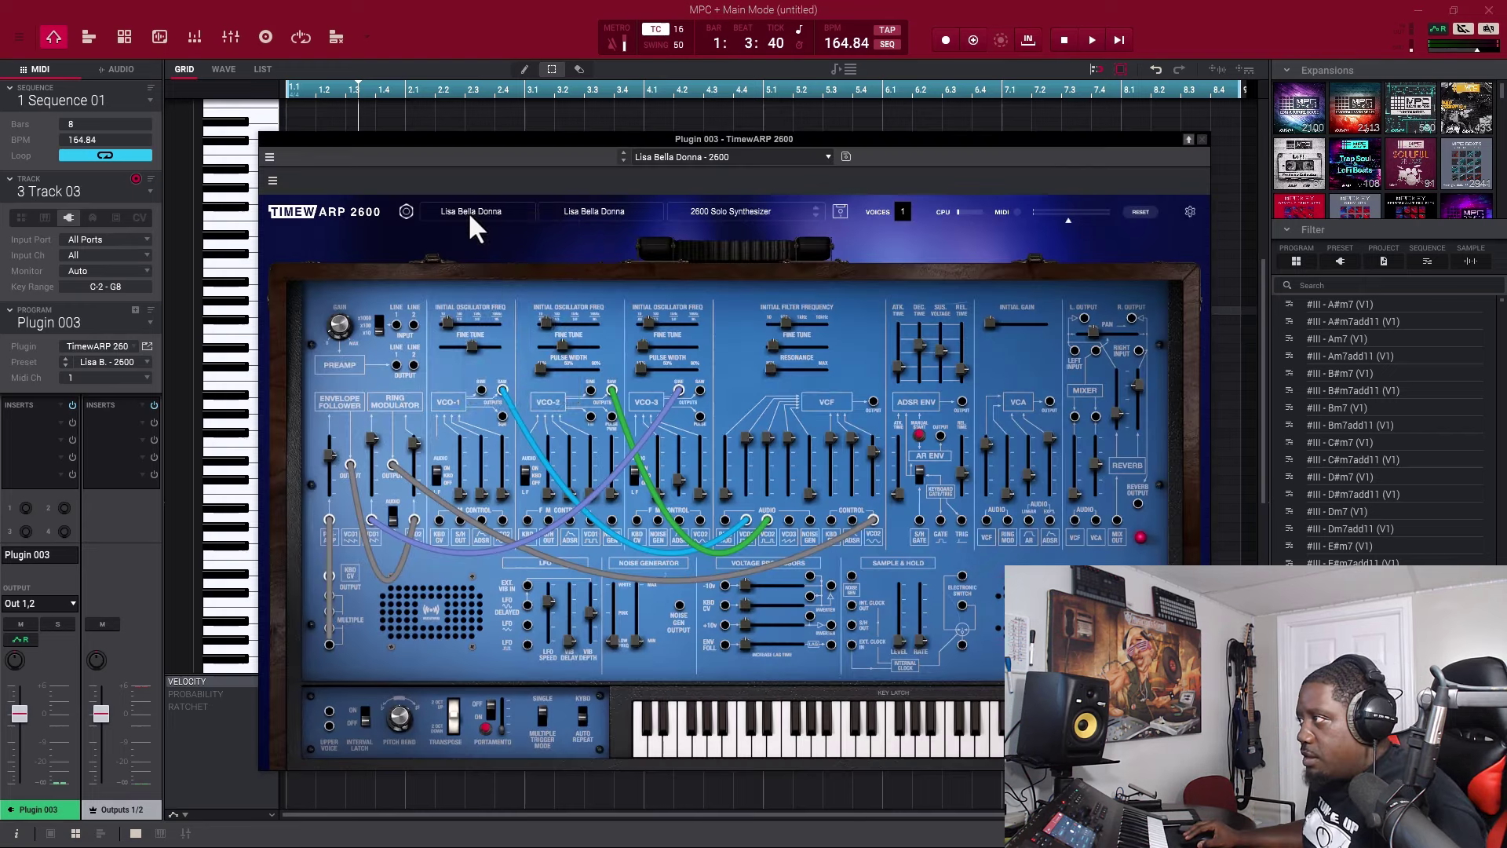
Load the Motor Bass preset from the Basses category of the Richard Devine bank on Plugin 003
left_click(469, 212)
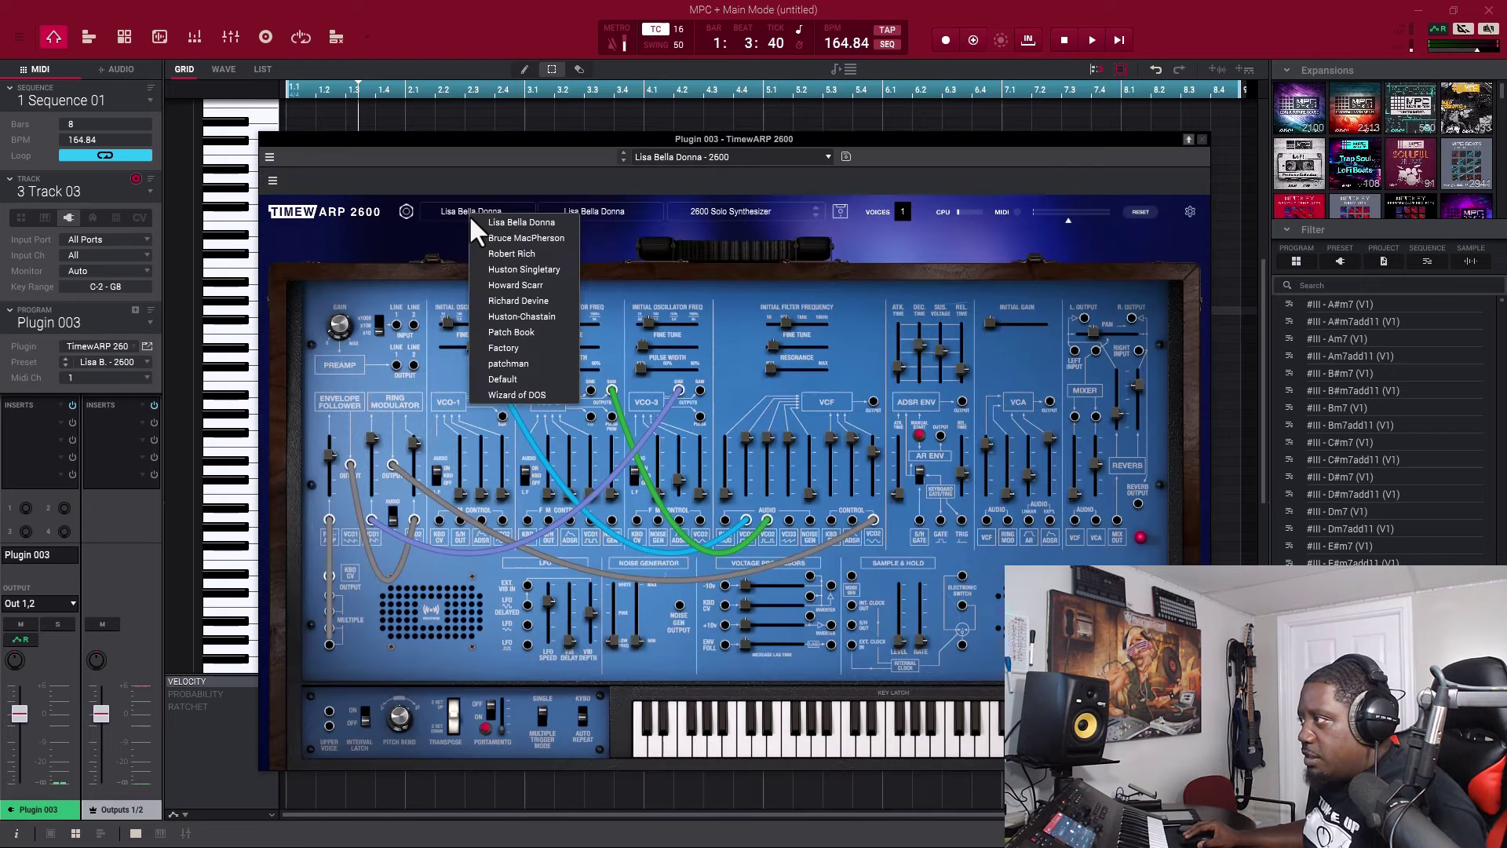
left_click(514, 302)
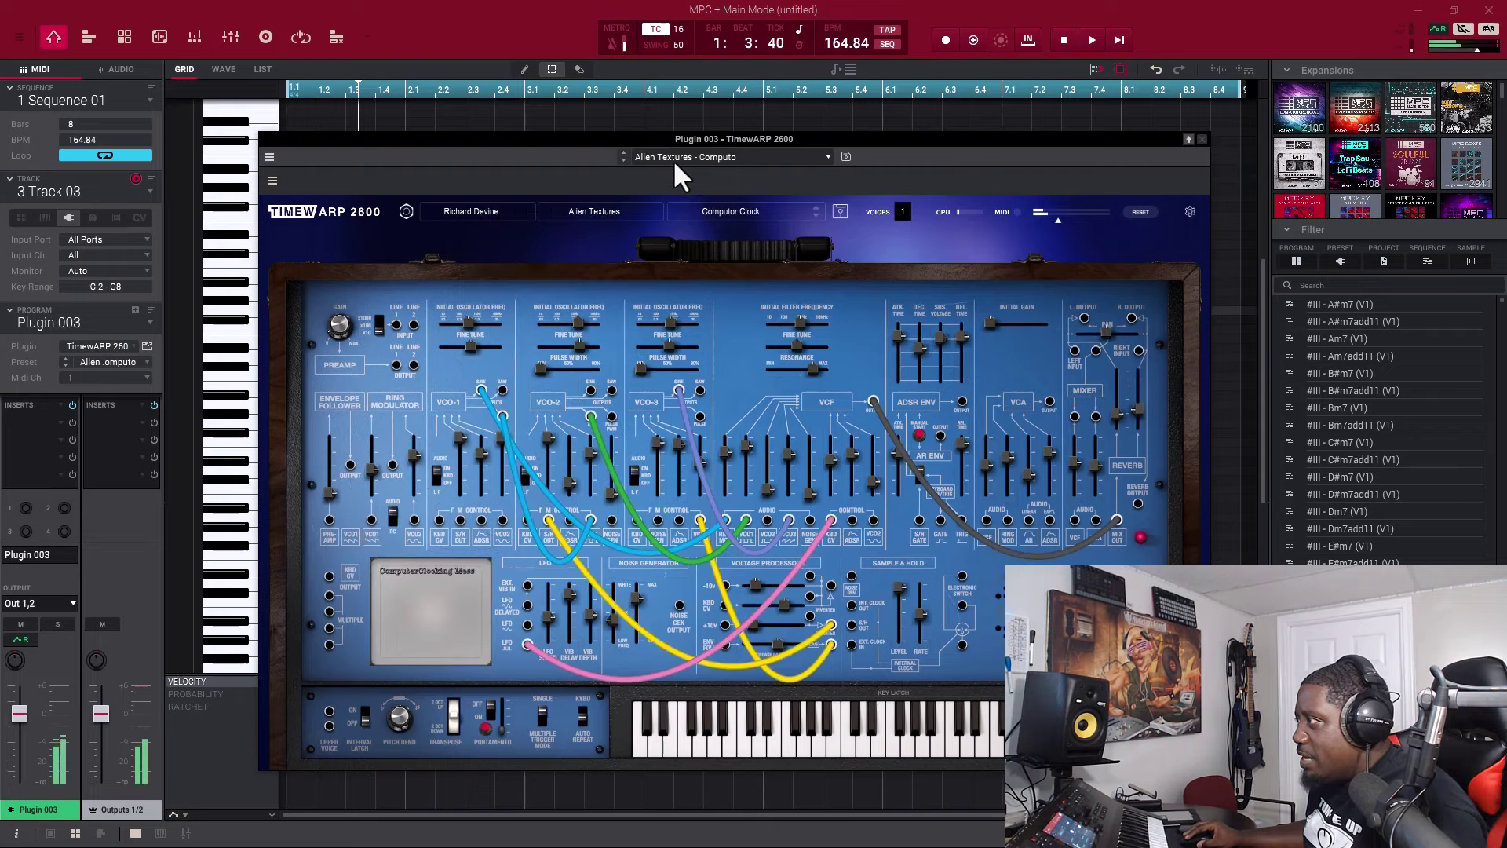
left_click(643, 212)
left_click(653, 229)
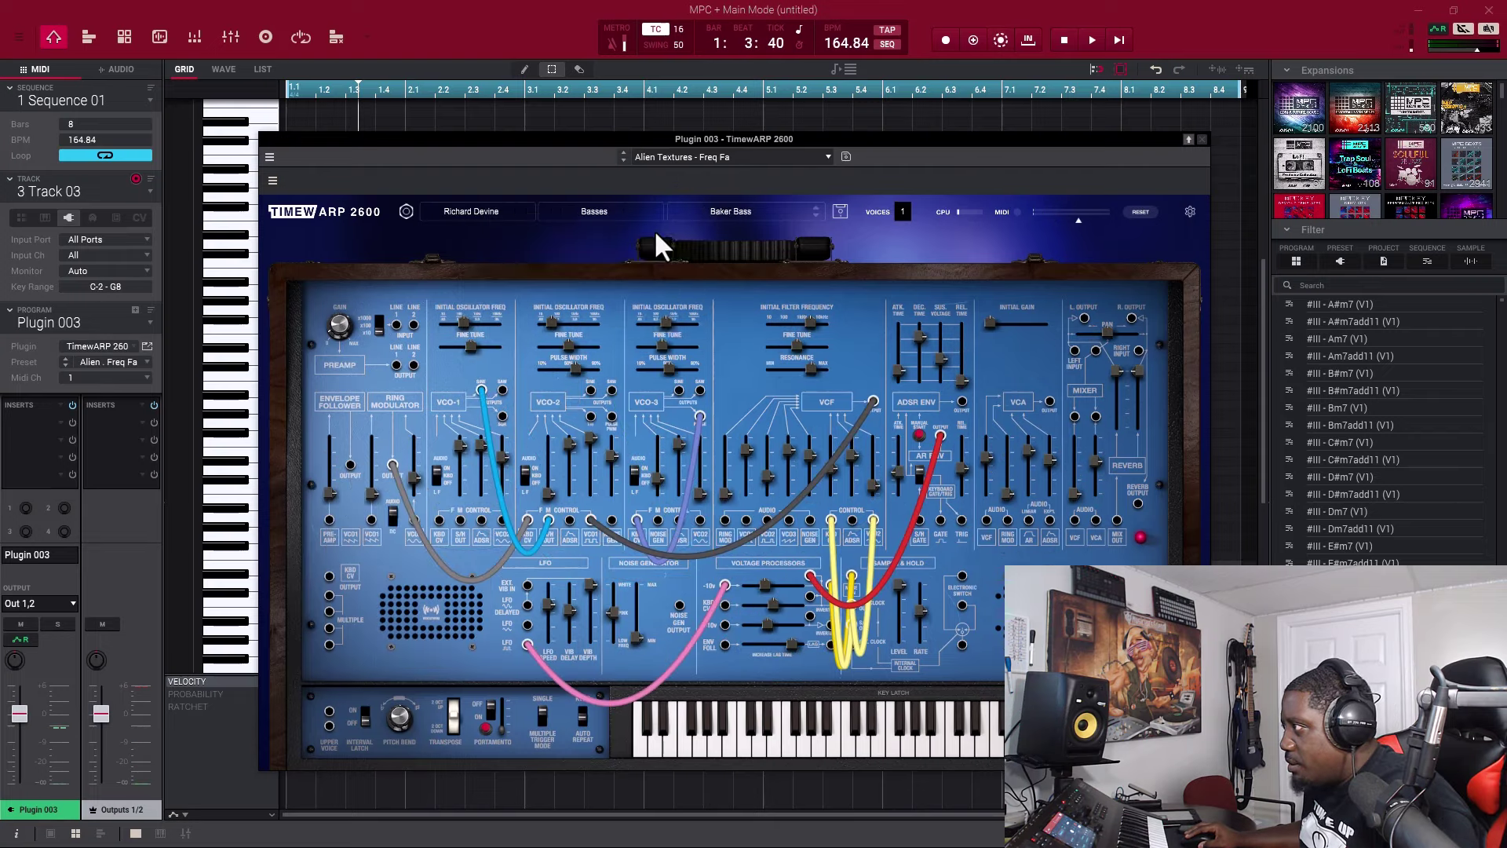
left_click(818, 210)
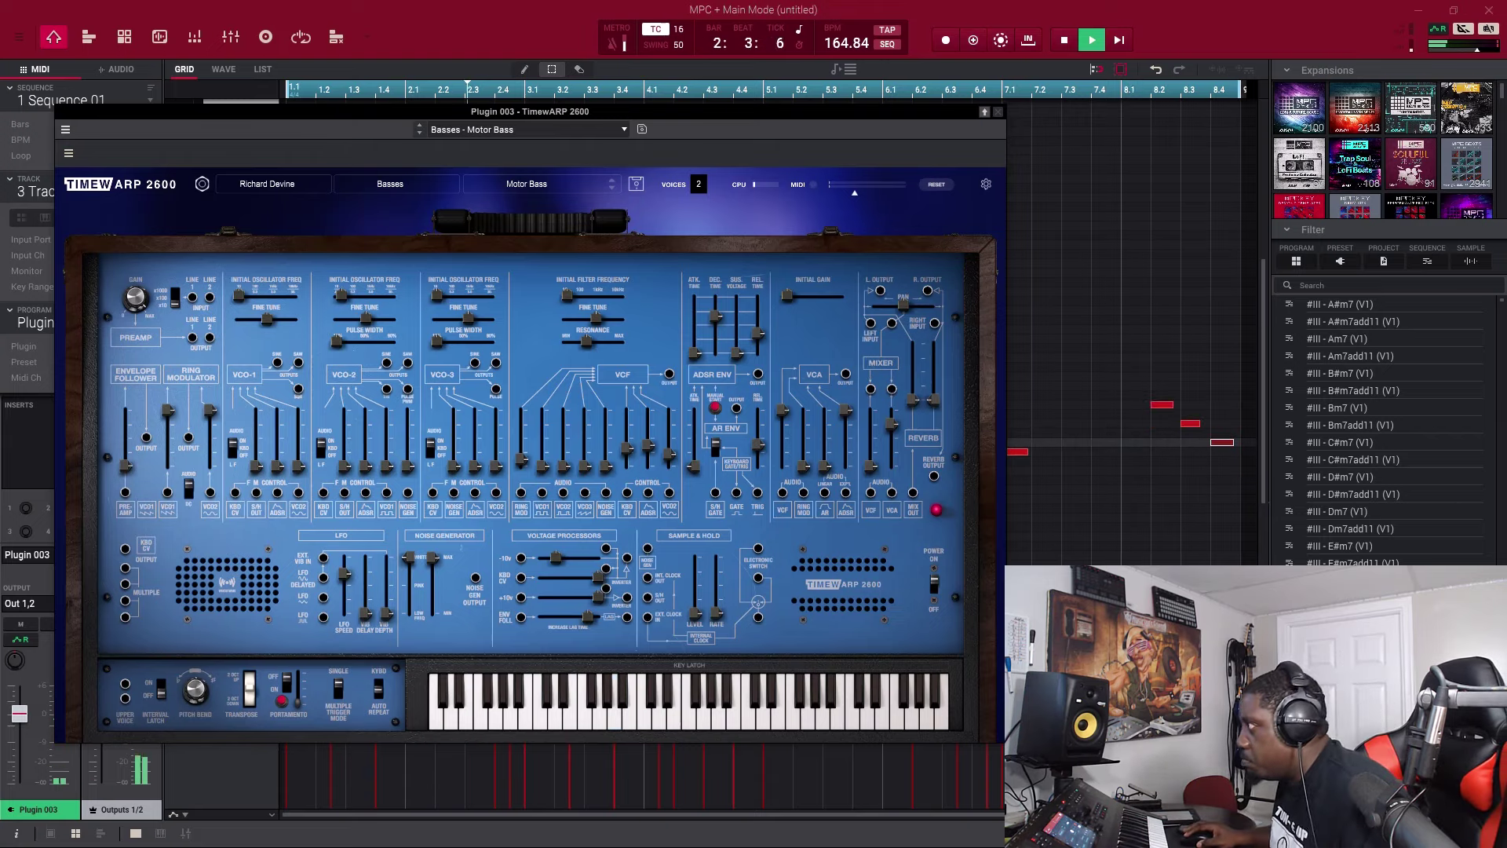
Close the Plugin 003 window and review Track 03's recorded bass notes during playback, then stop the sequence
left_click(997, 113)
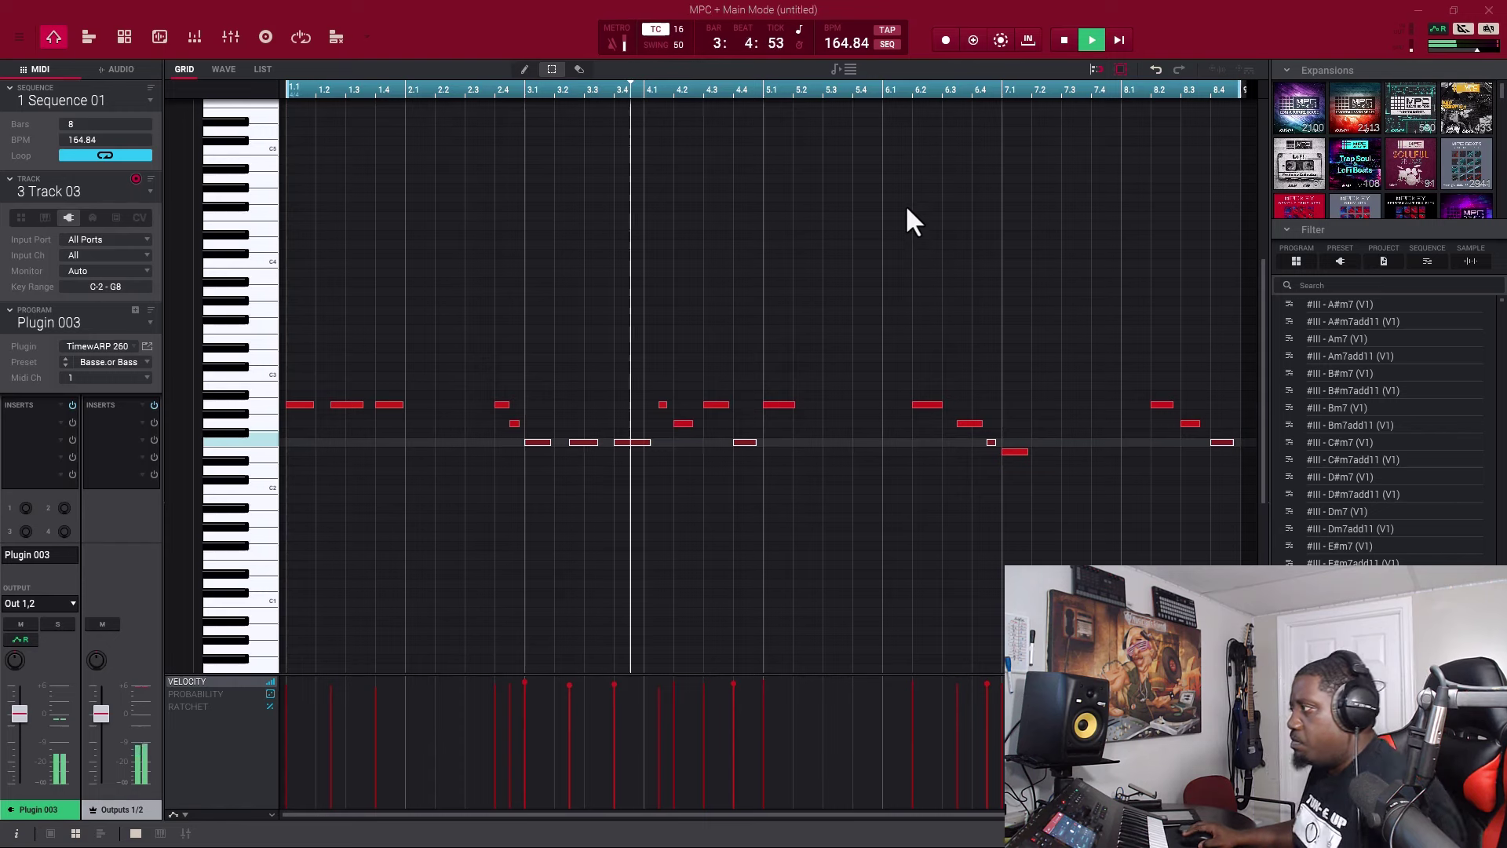
scroll(908, 209, "down", 2)
scroll(908, 210, "down", 1)
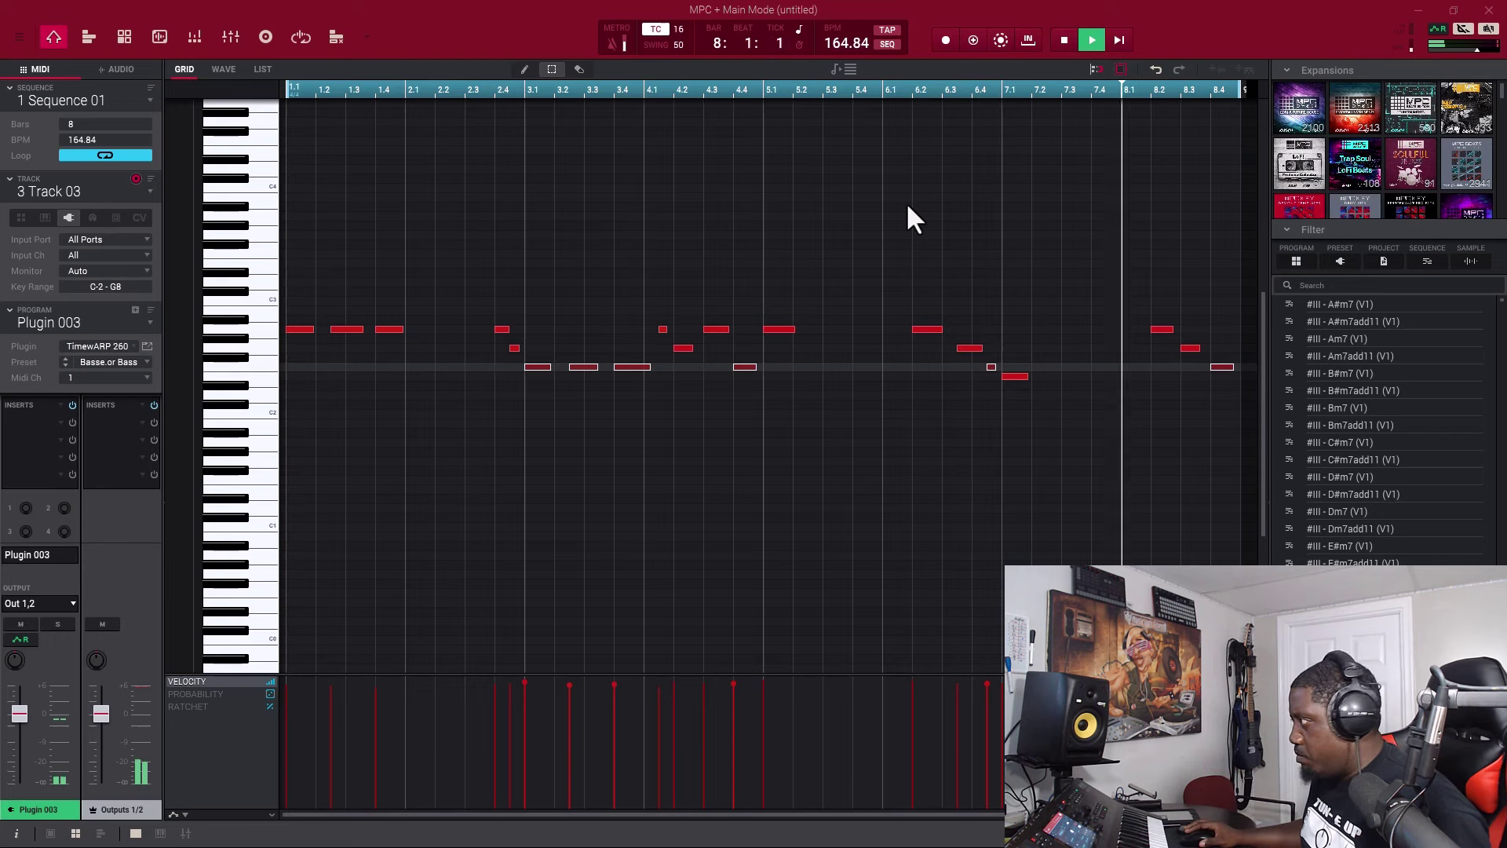
key("space")
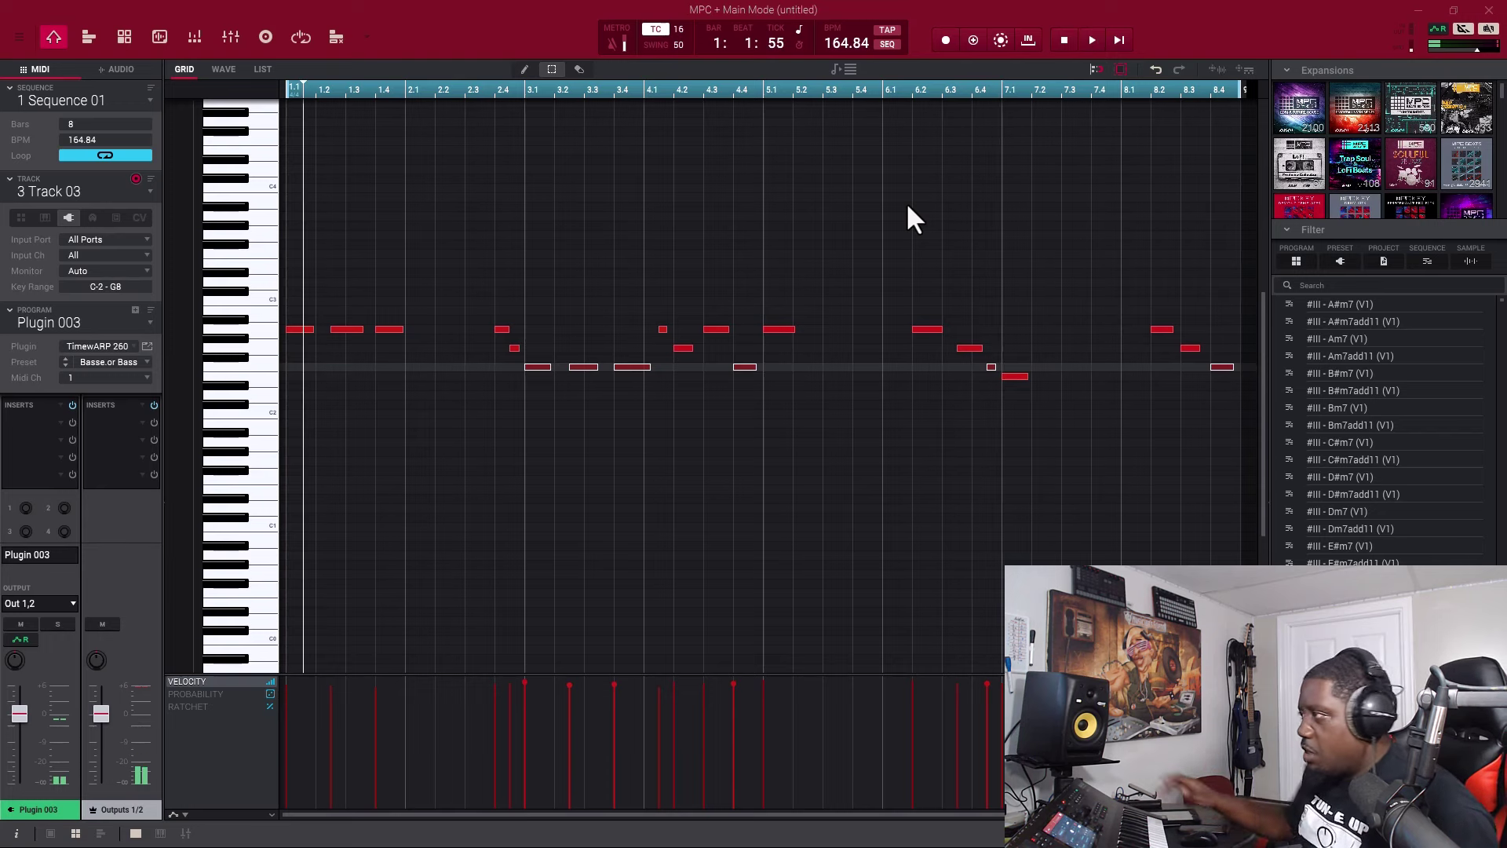
Transpose all of Track 03's bass notes down one octave and play the sequence to hear them
left_click_drag(1245, 229, 249, 472)
key("shift+Down")
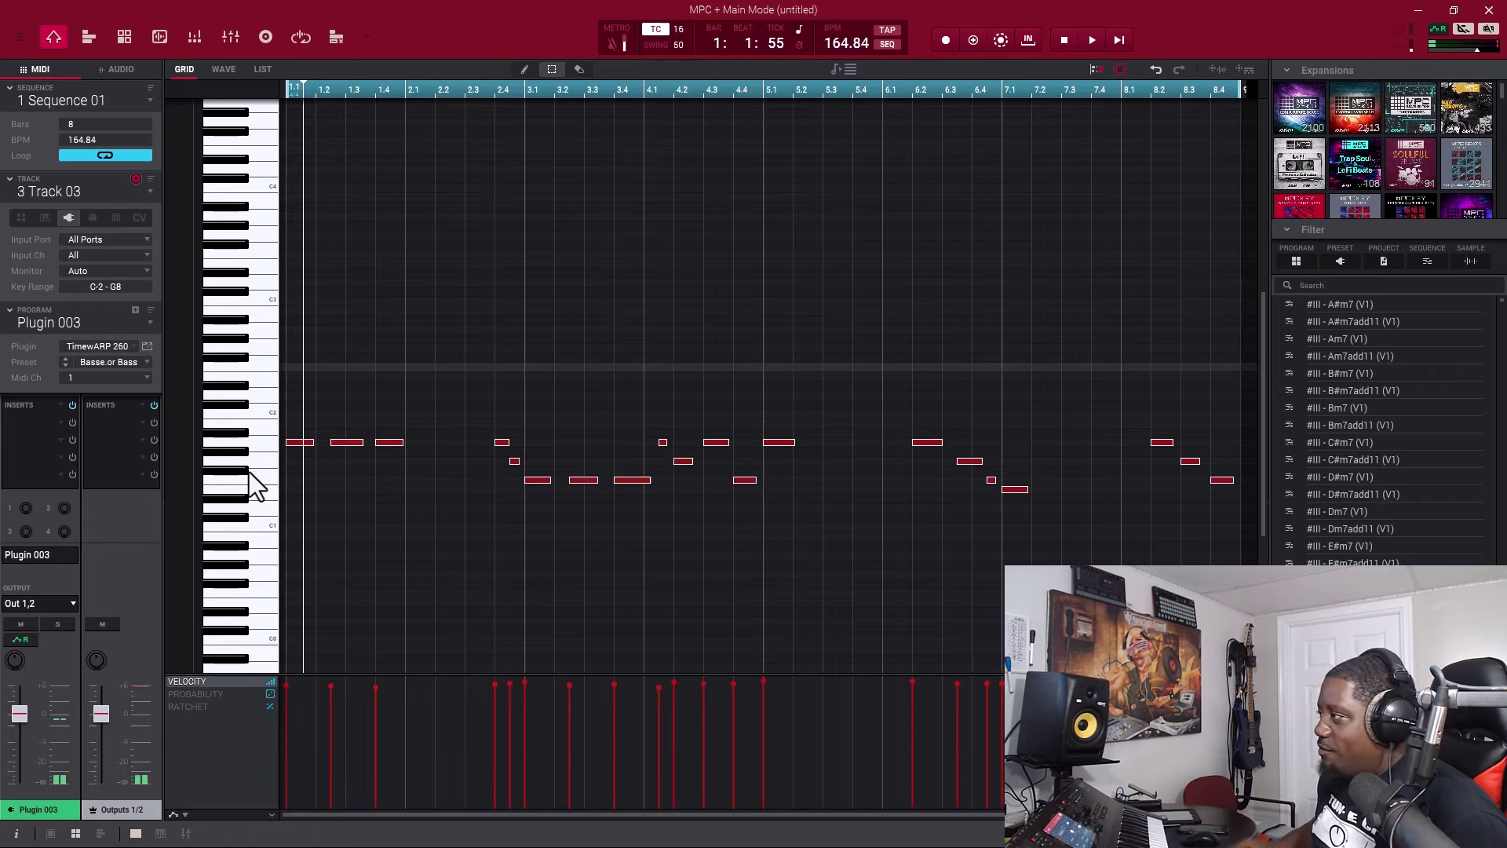
key("space")
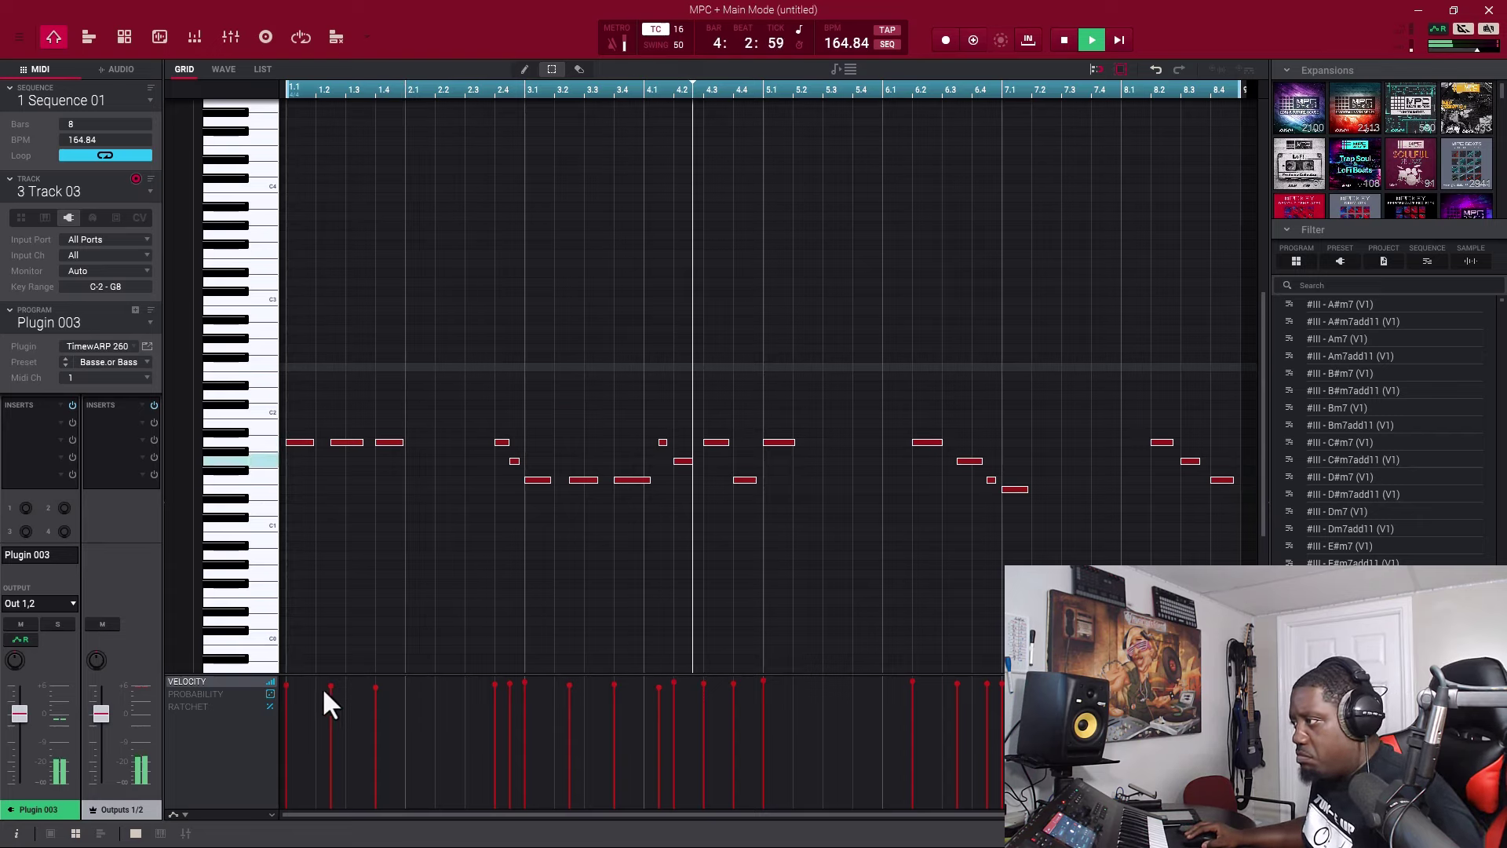
Lower the velocity of Track 03's bass notes slightly and insert FabFilter Pro-Q 3 on Plugin 003, deleting its stray bell band
left_click_drag(330, 687, 329, 697)
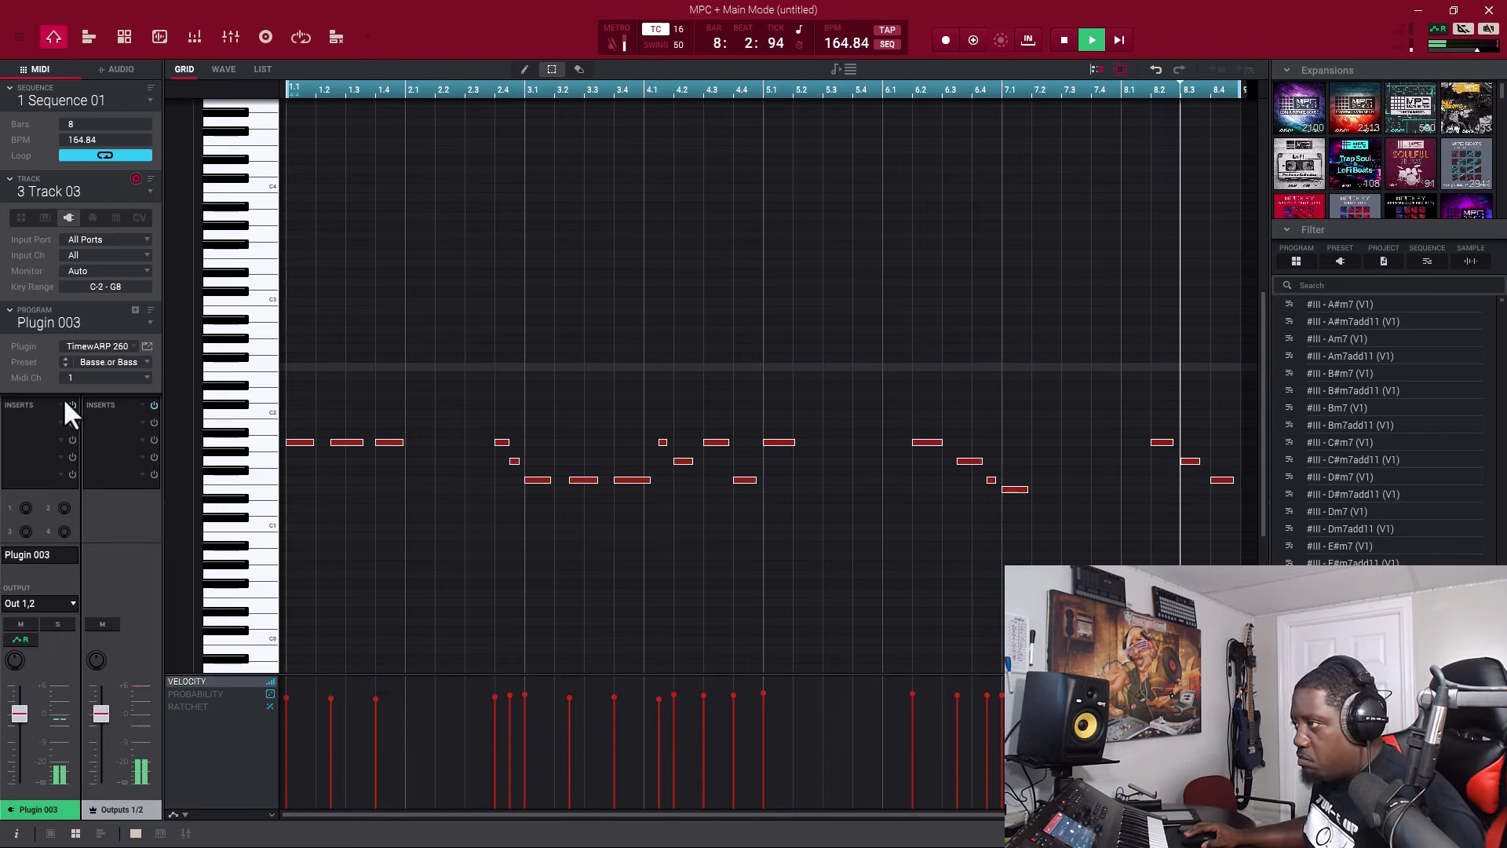
left_click(46, 413)
right_click(750, 327)
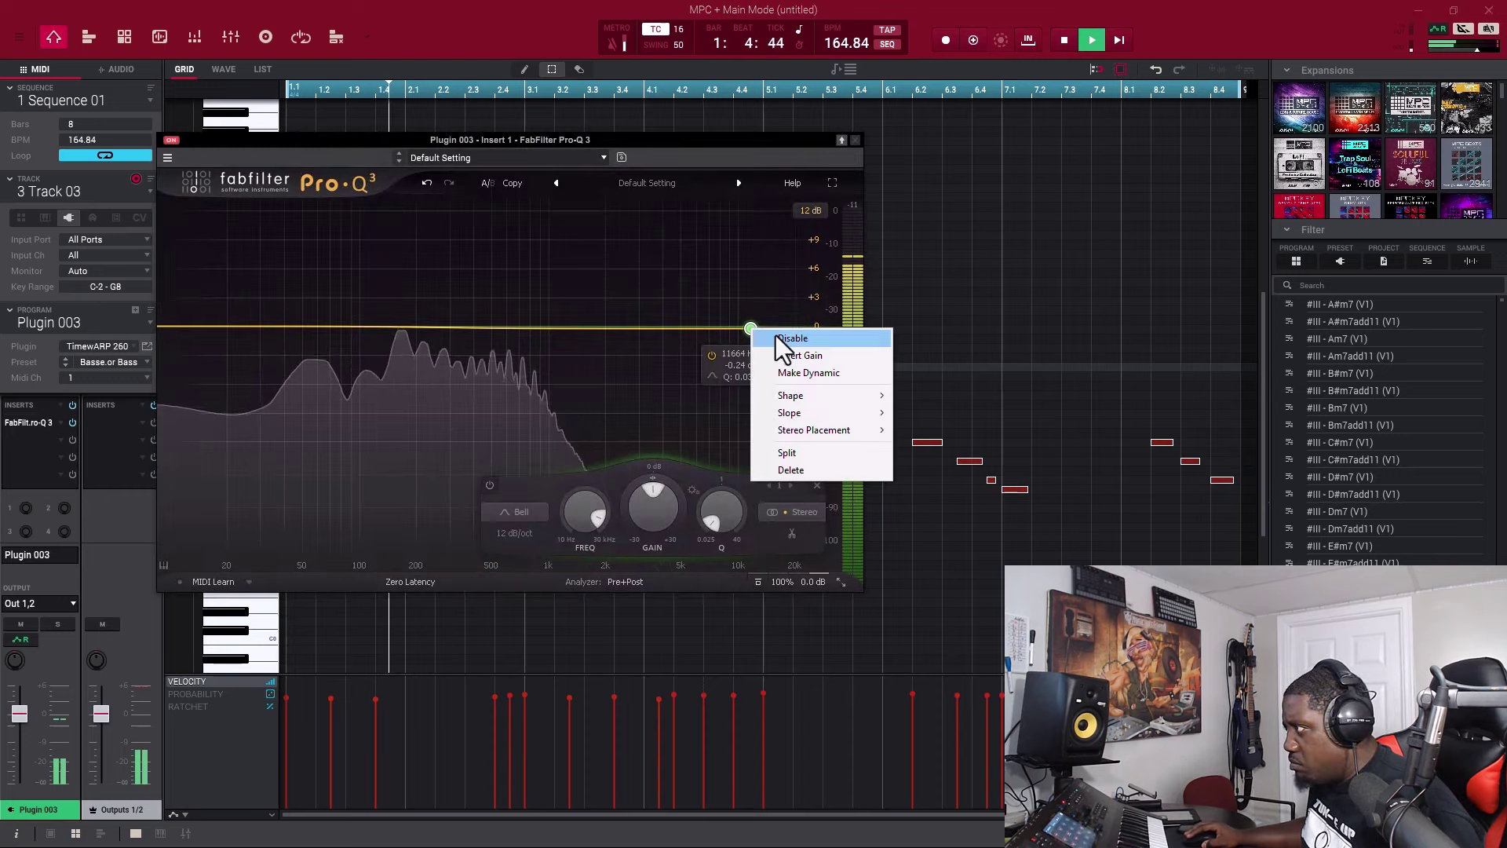
left_click(799, 468)
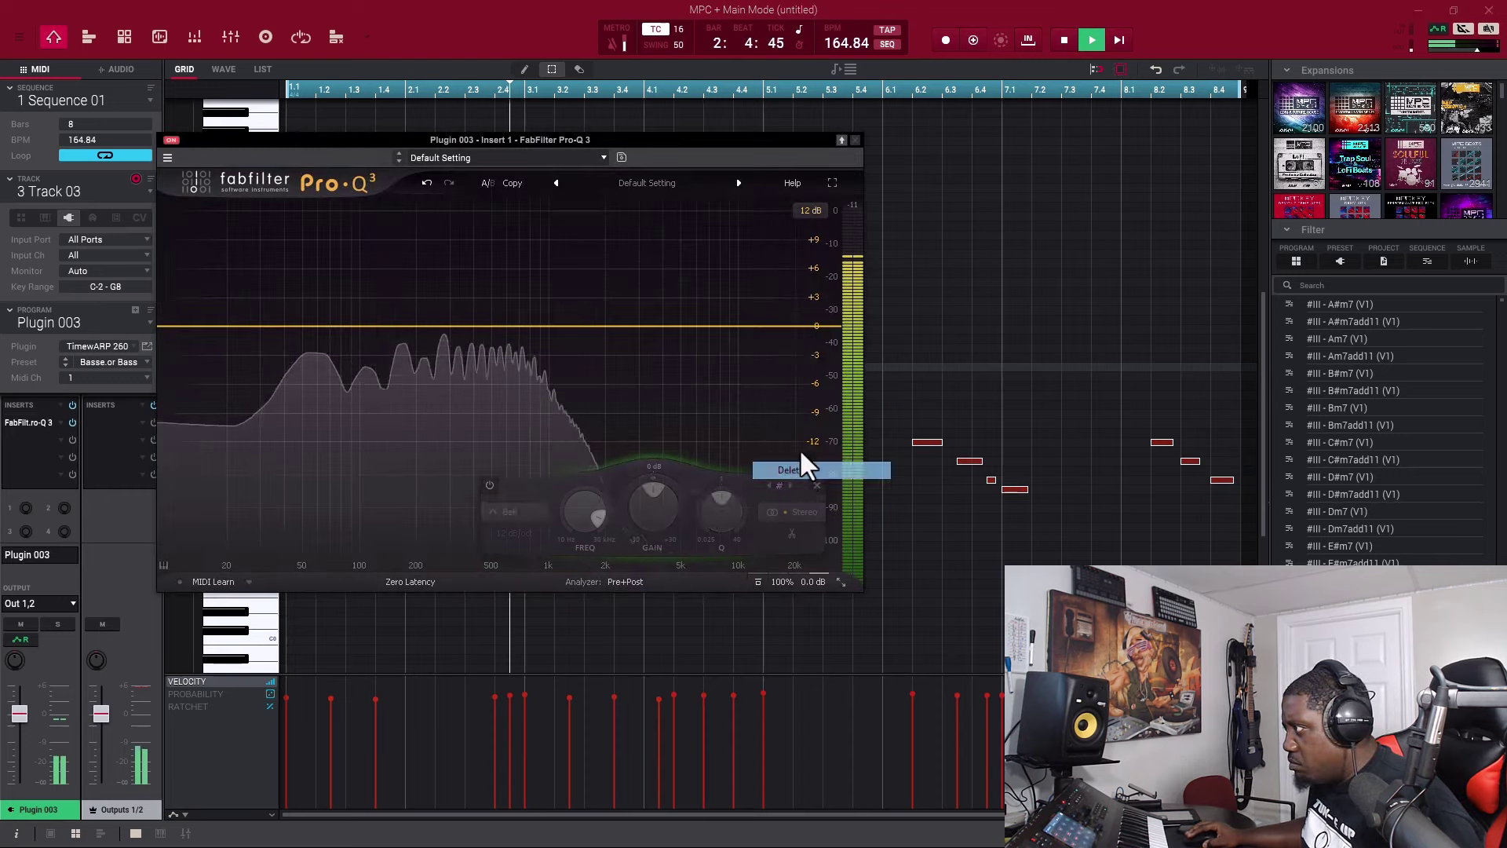
Filter the bass in Pro-Q 3 with a 48 dB/oct high cut at about 442 Hz and a 36 dB/oct low cut
left_click(815, 324)
left_click_drag(815, 324, 480, 293)
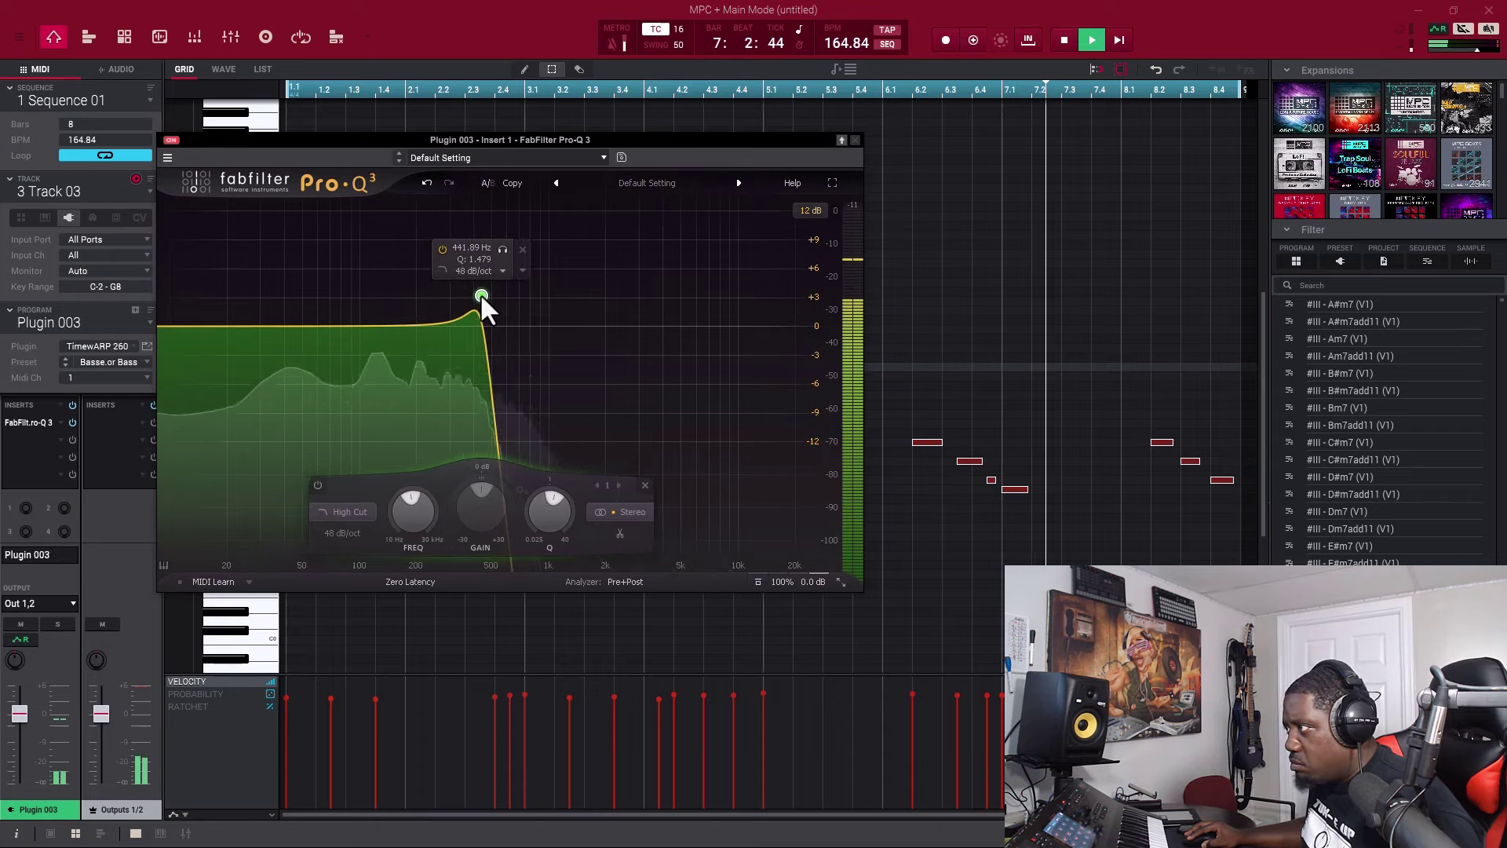
left_click(186, 330)
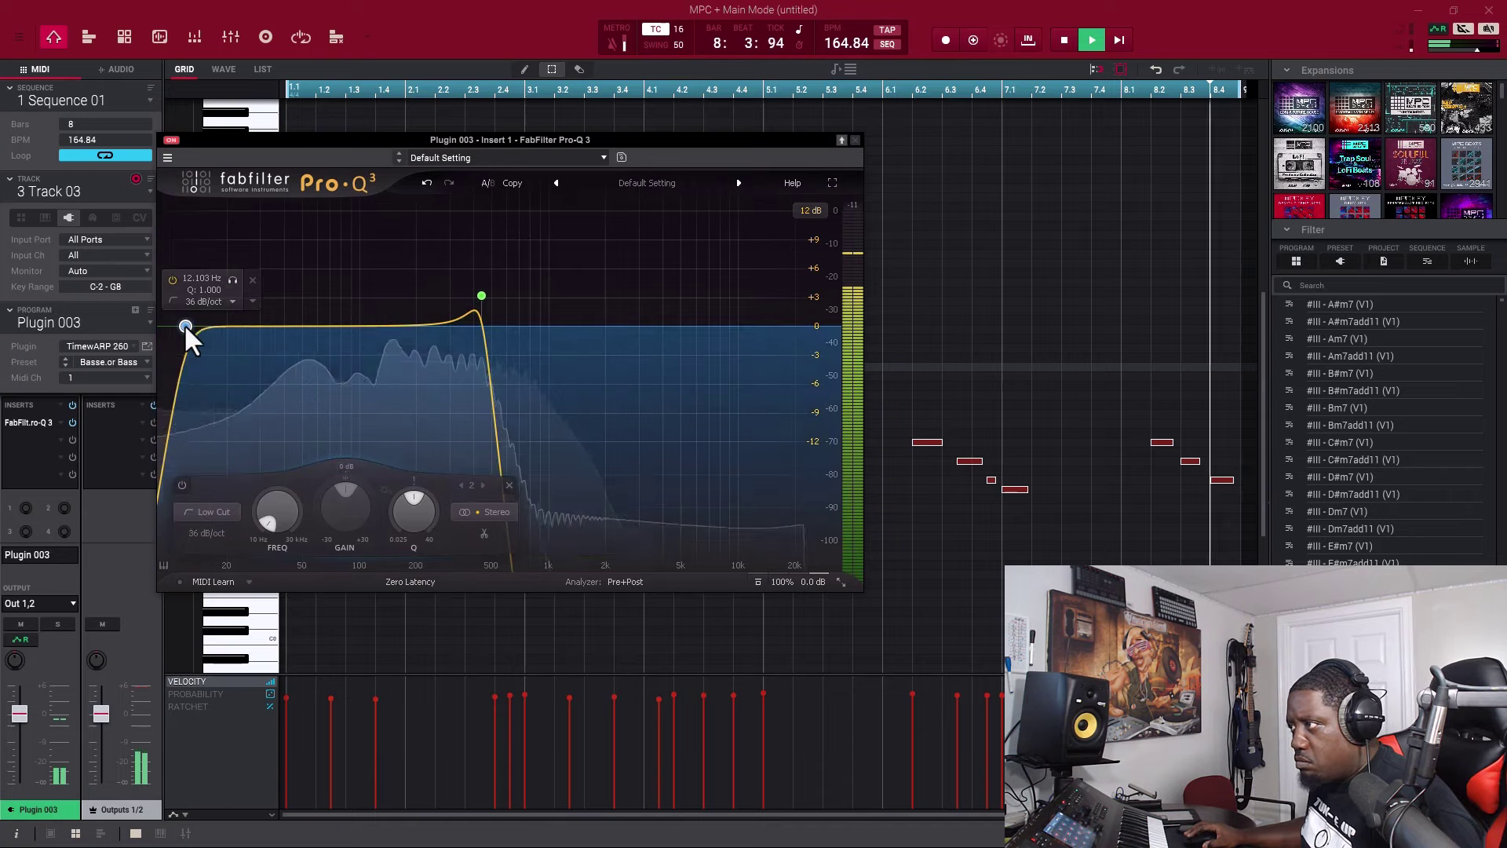
left_click_drag(185, 327, 312, 300)
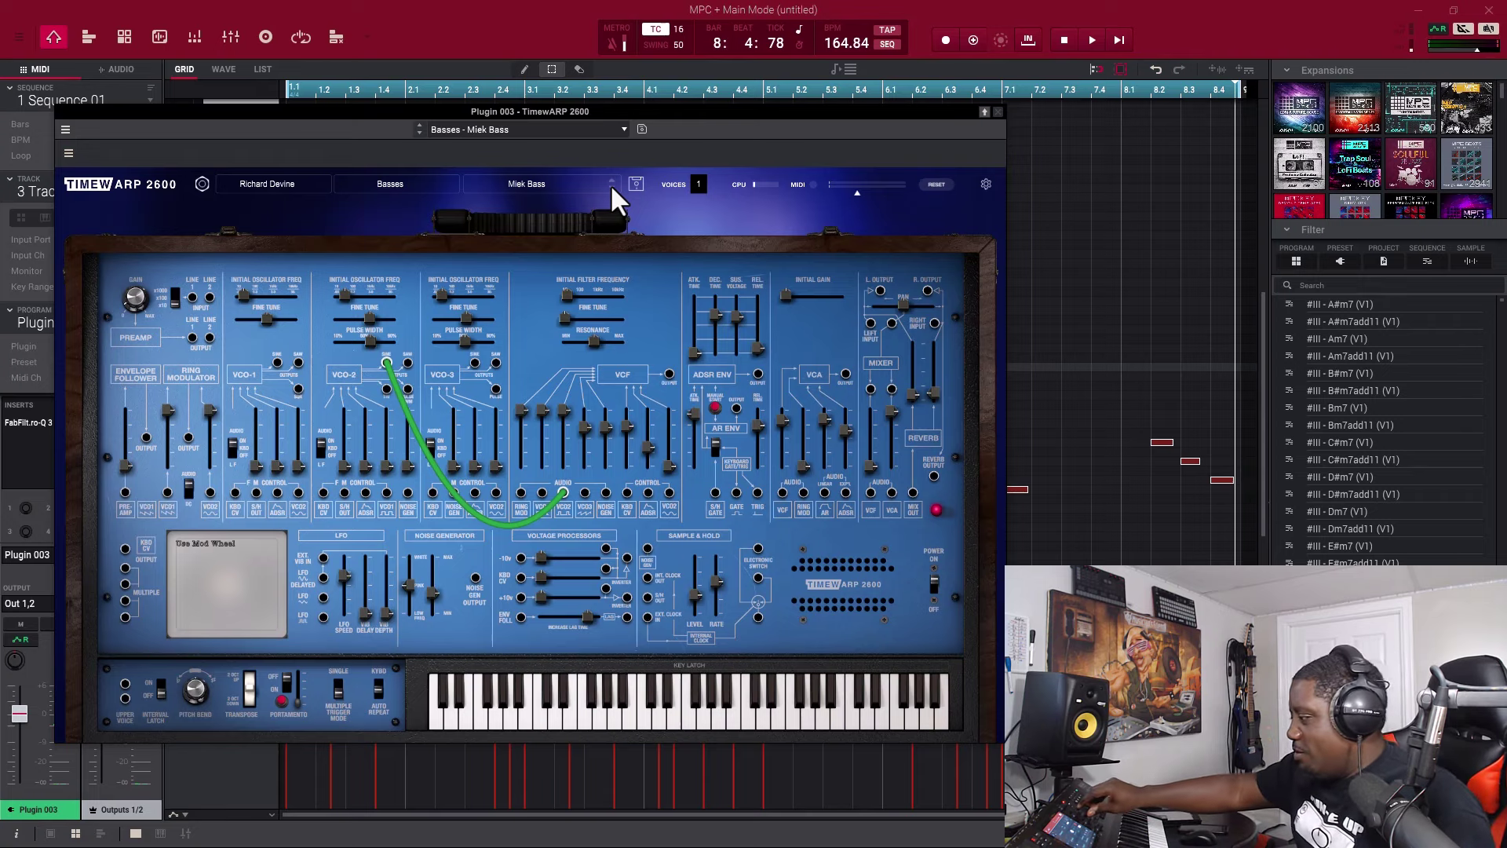
Play the sequence to audition Plugin 003 with the Miek Bass preset, and close its TimewARP 2600 window
key("space")
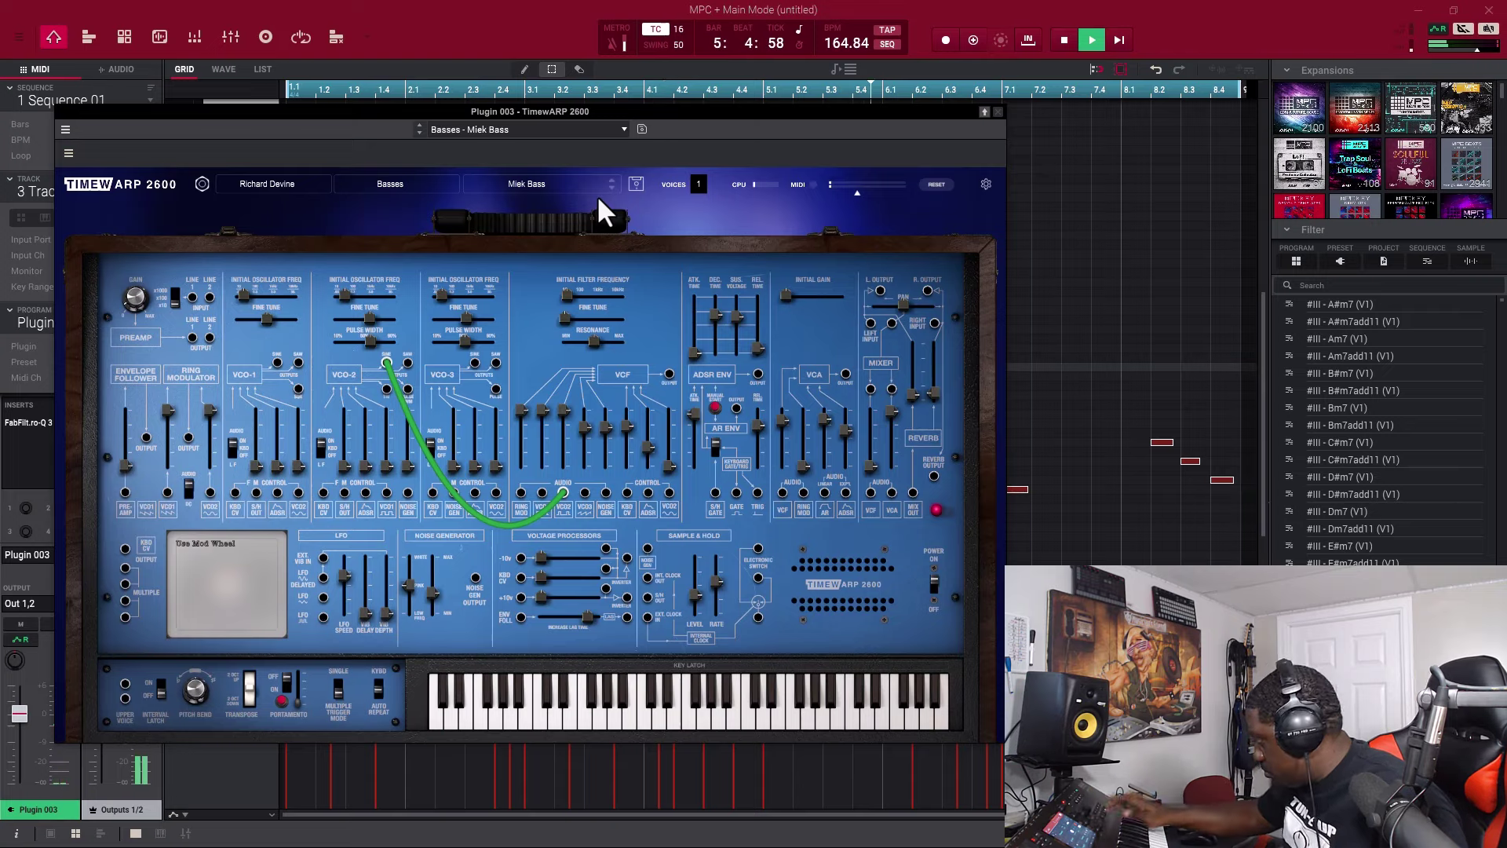
key("space")
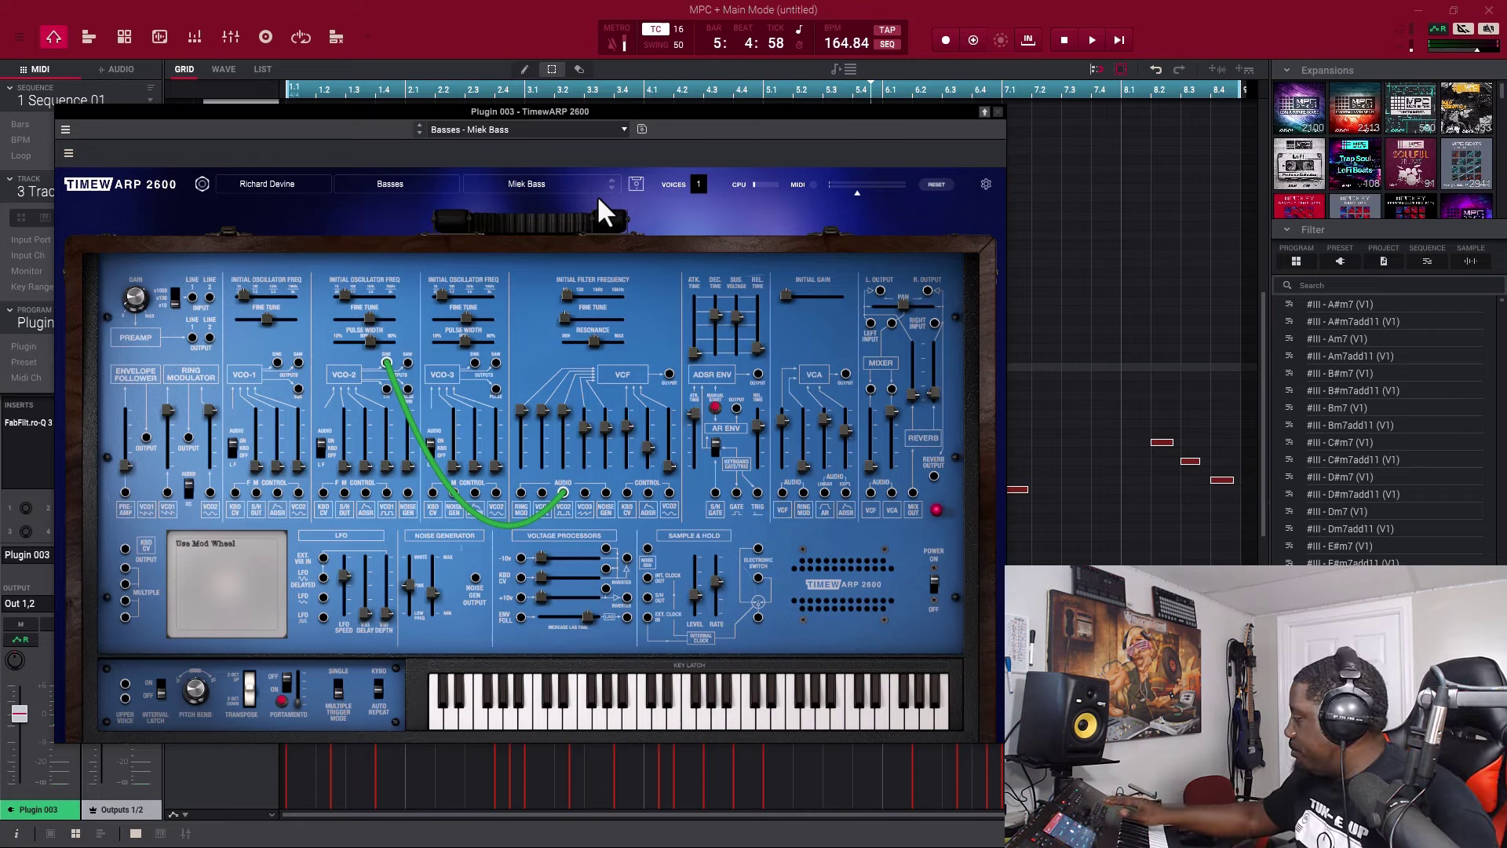
key("space")
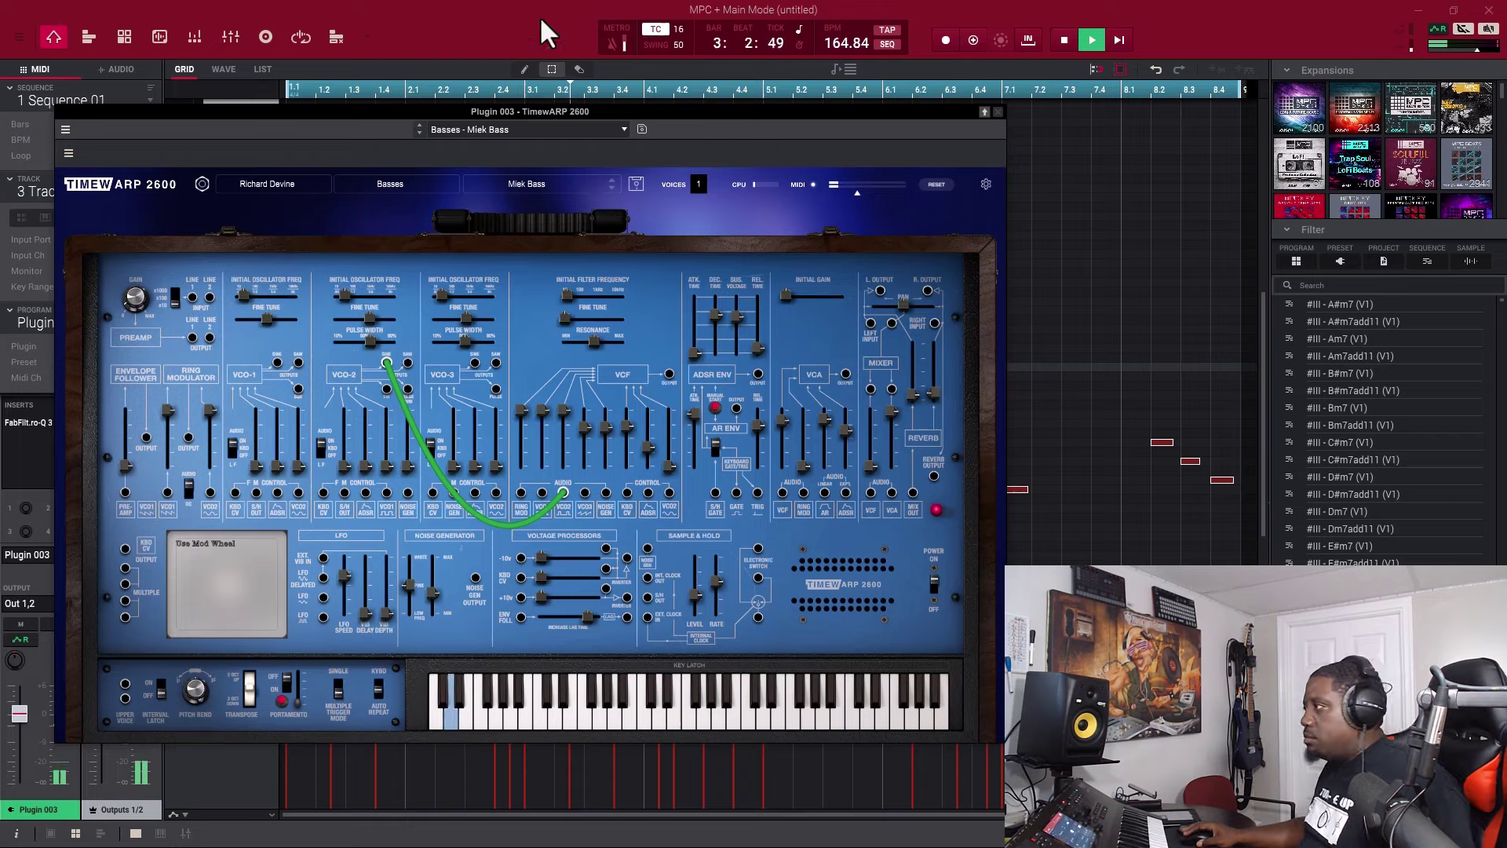
left_click(998, 113)
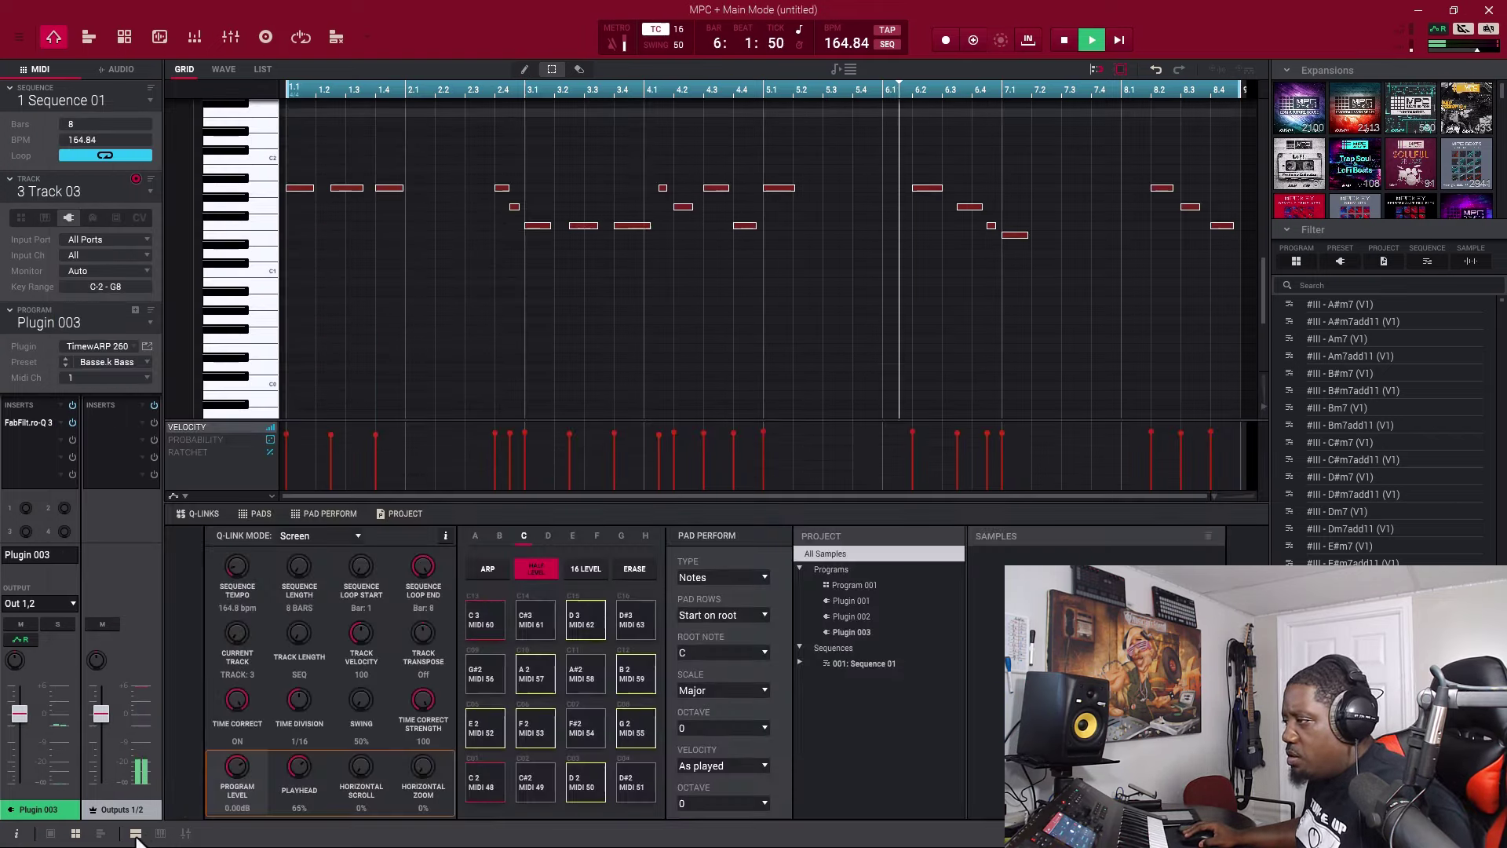
Route Plugin 003 to Submix 1, insert AIR Chorus on the submix and play the sequence
left_click(158, 833)
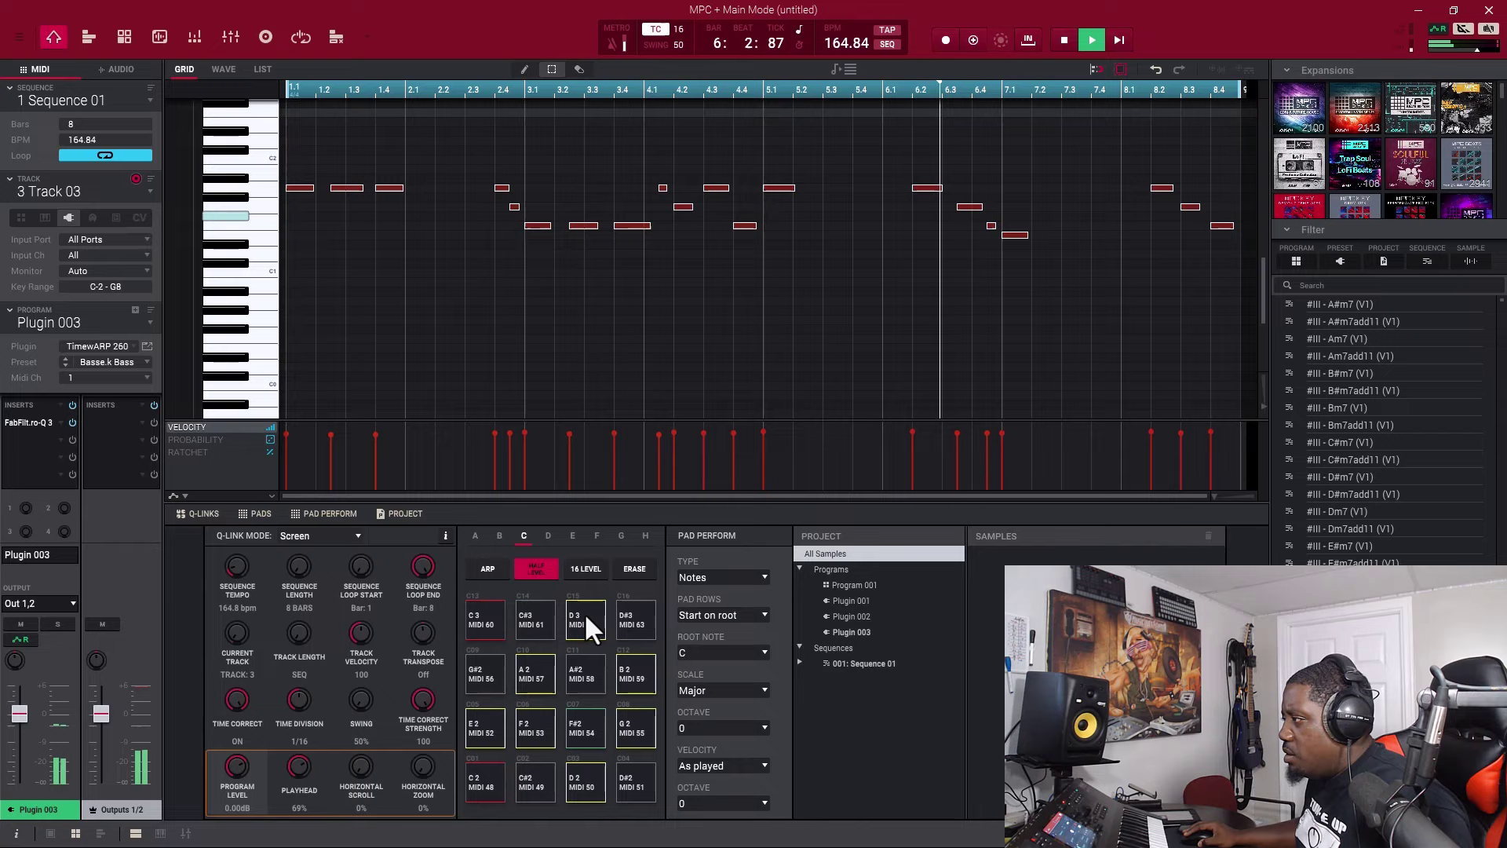
left_click(228, 37)
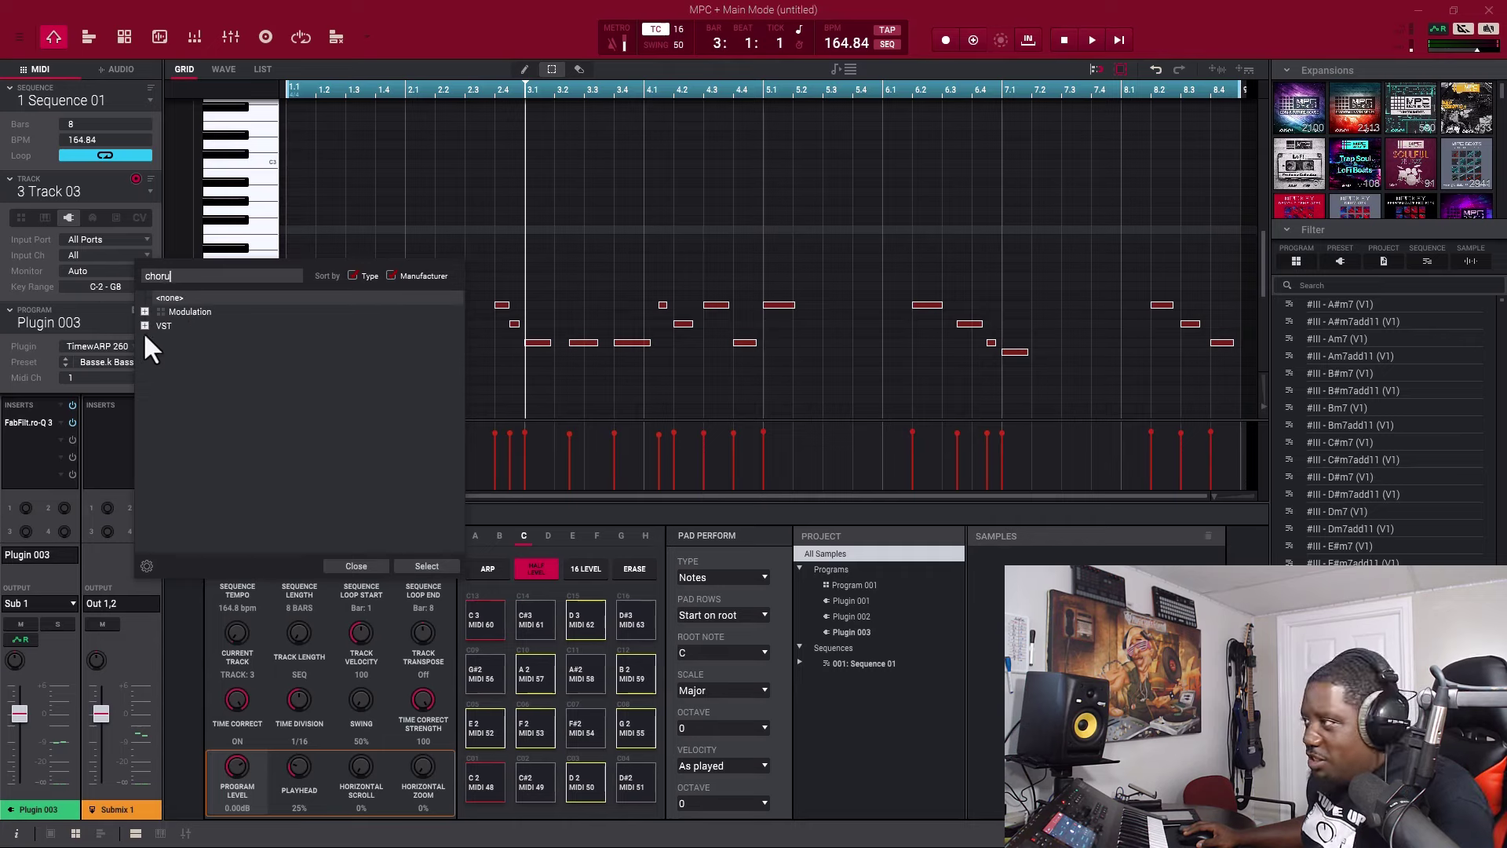
left_click(145, 312)
double_click(196, 339)
key("space")
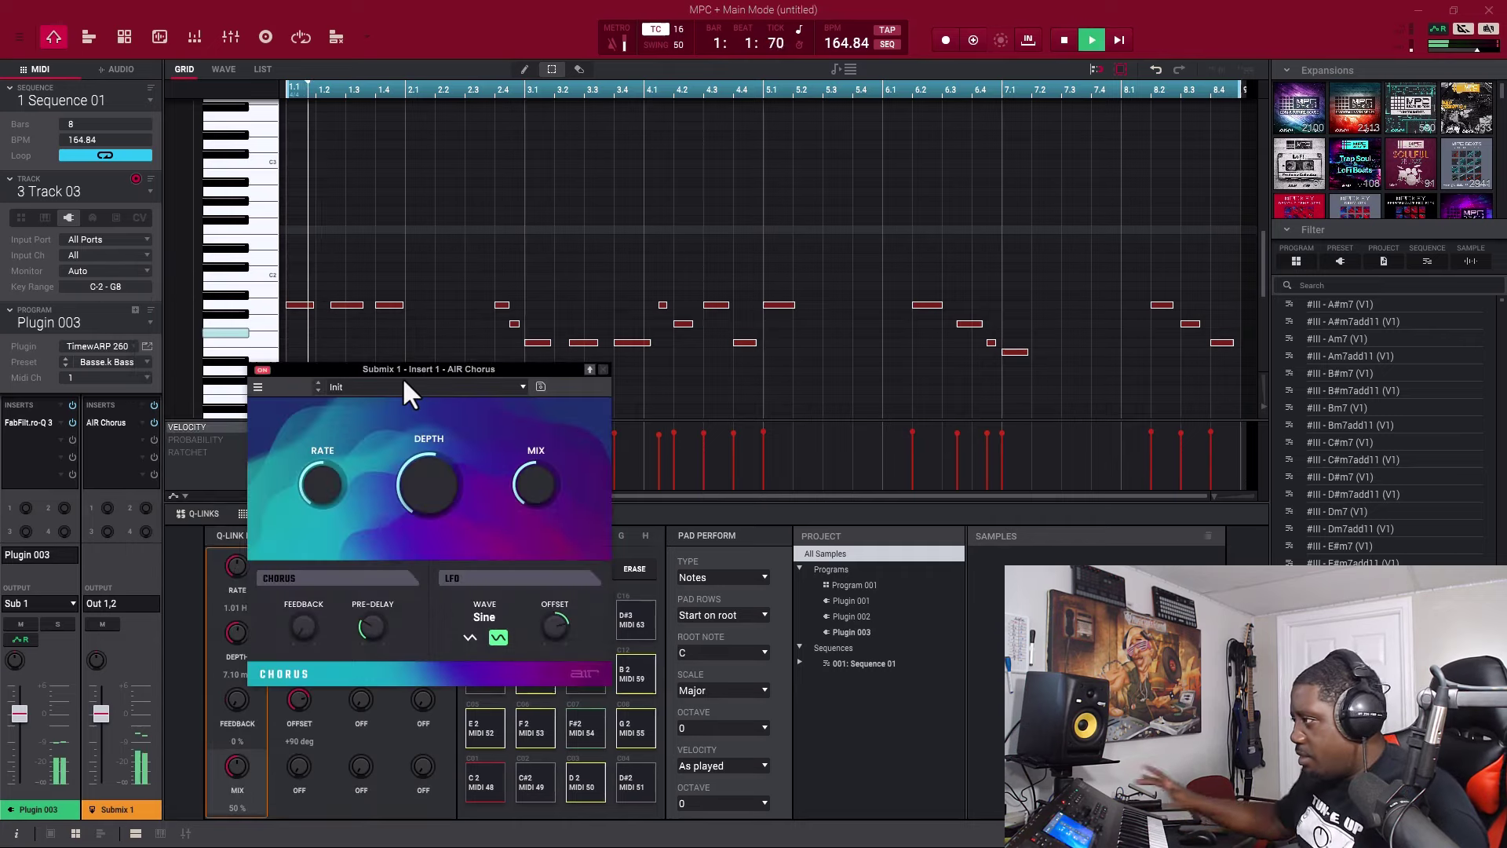
Raise the mix and LFO offset of the AIR Chorus on Submix 1 and close its window
mouse_move(403, 478)
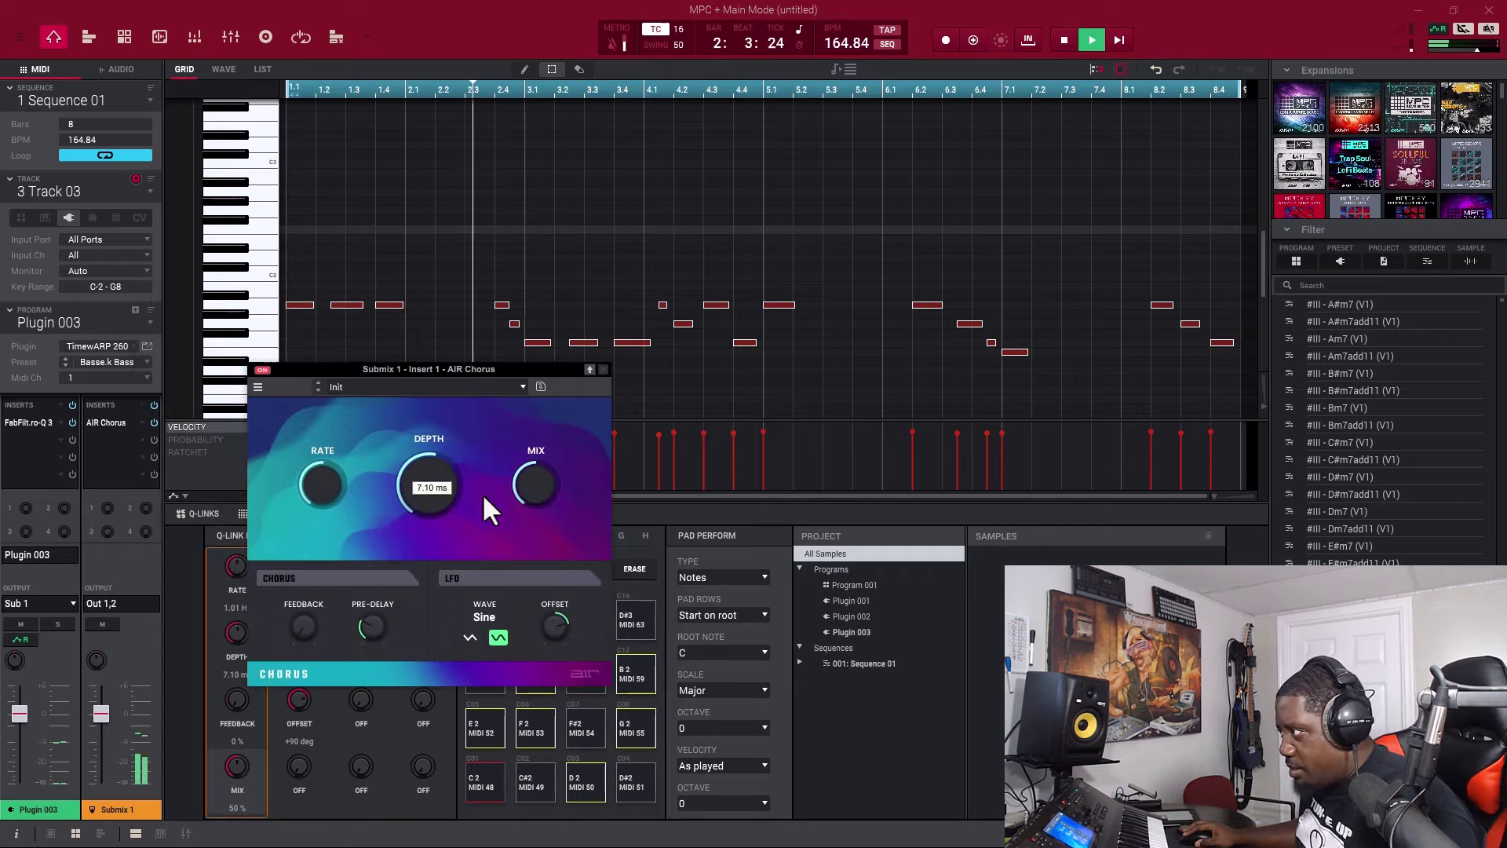
left_click_drag(534, 484, 534, 445)
left_click_drag(554, 620, 546, 573)
left_click(603, 369)
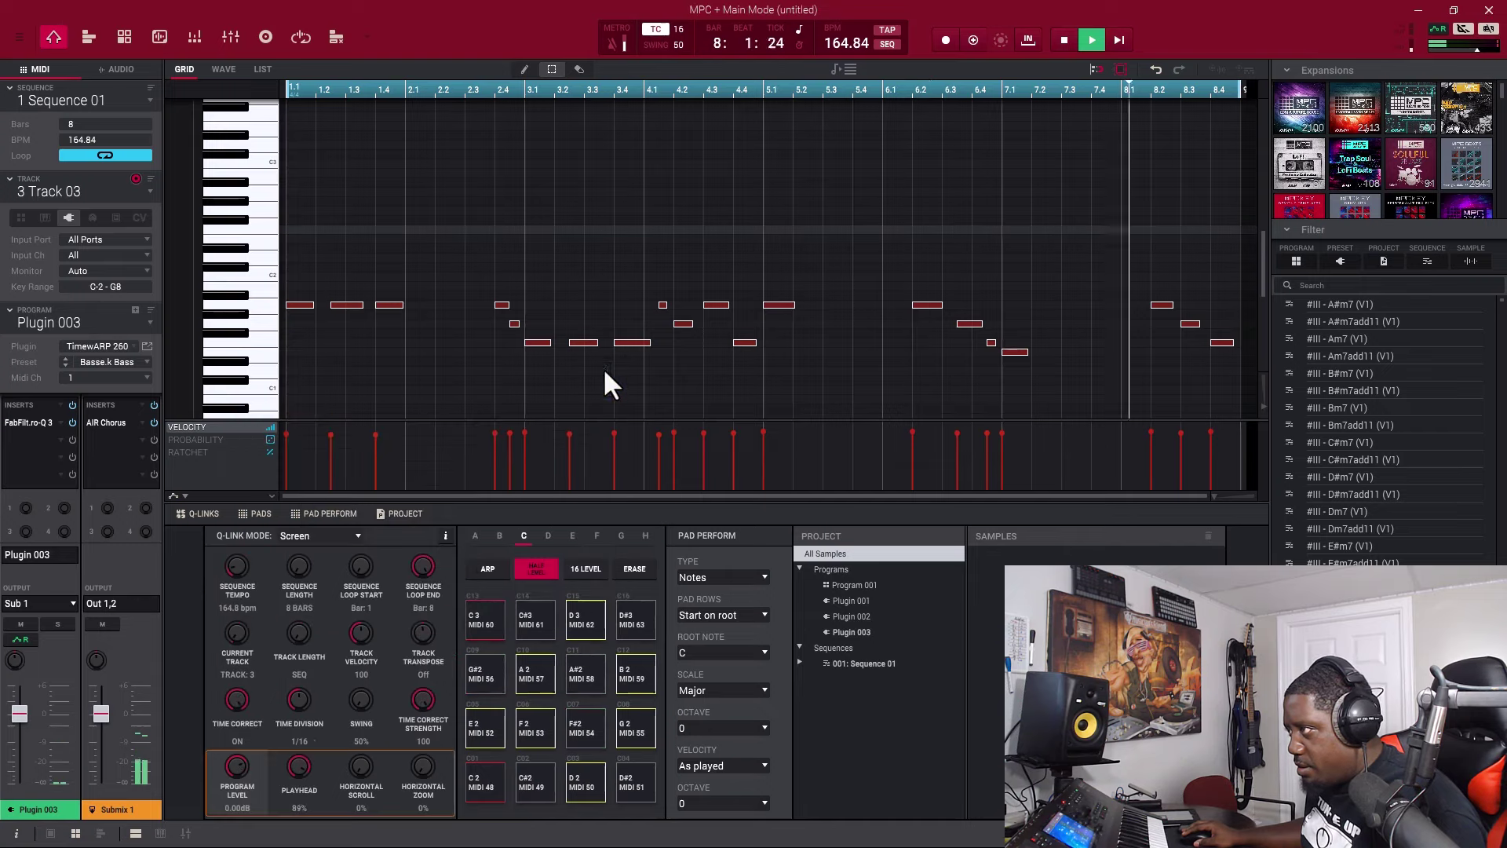
Replace the chorus in Submix 1's first insert with AIR Ensemble and close its window
left_click(135, 416)
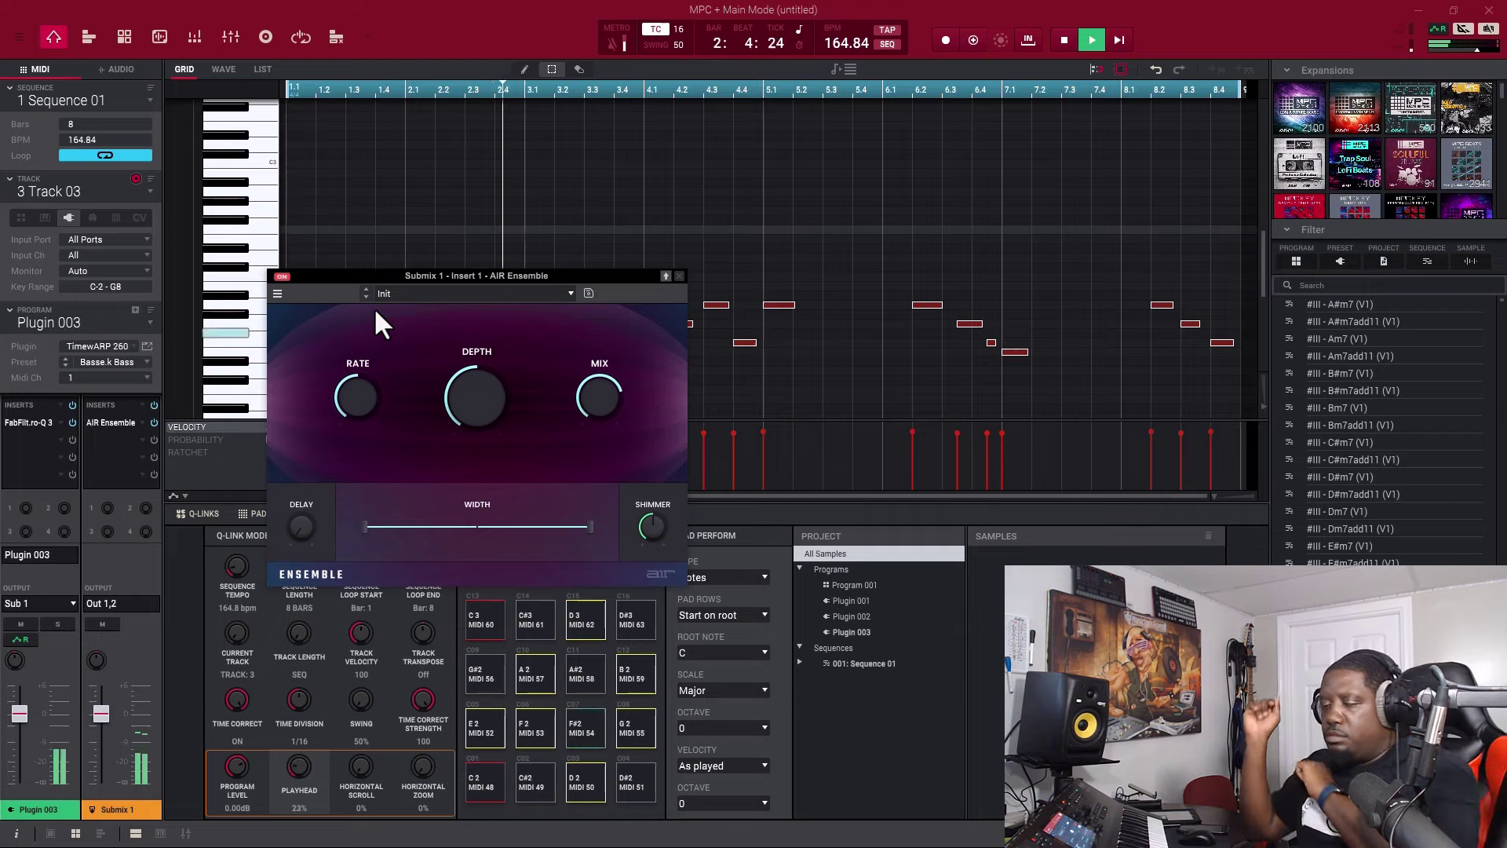
left_click(679, 276)
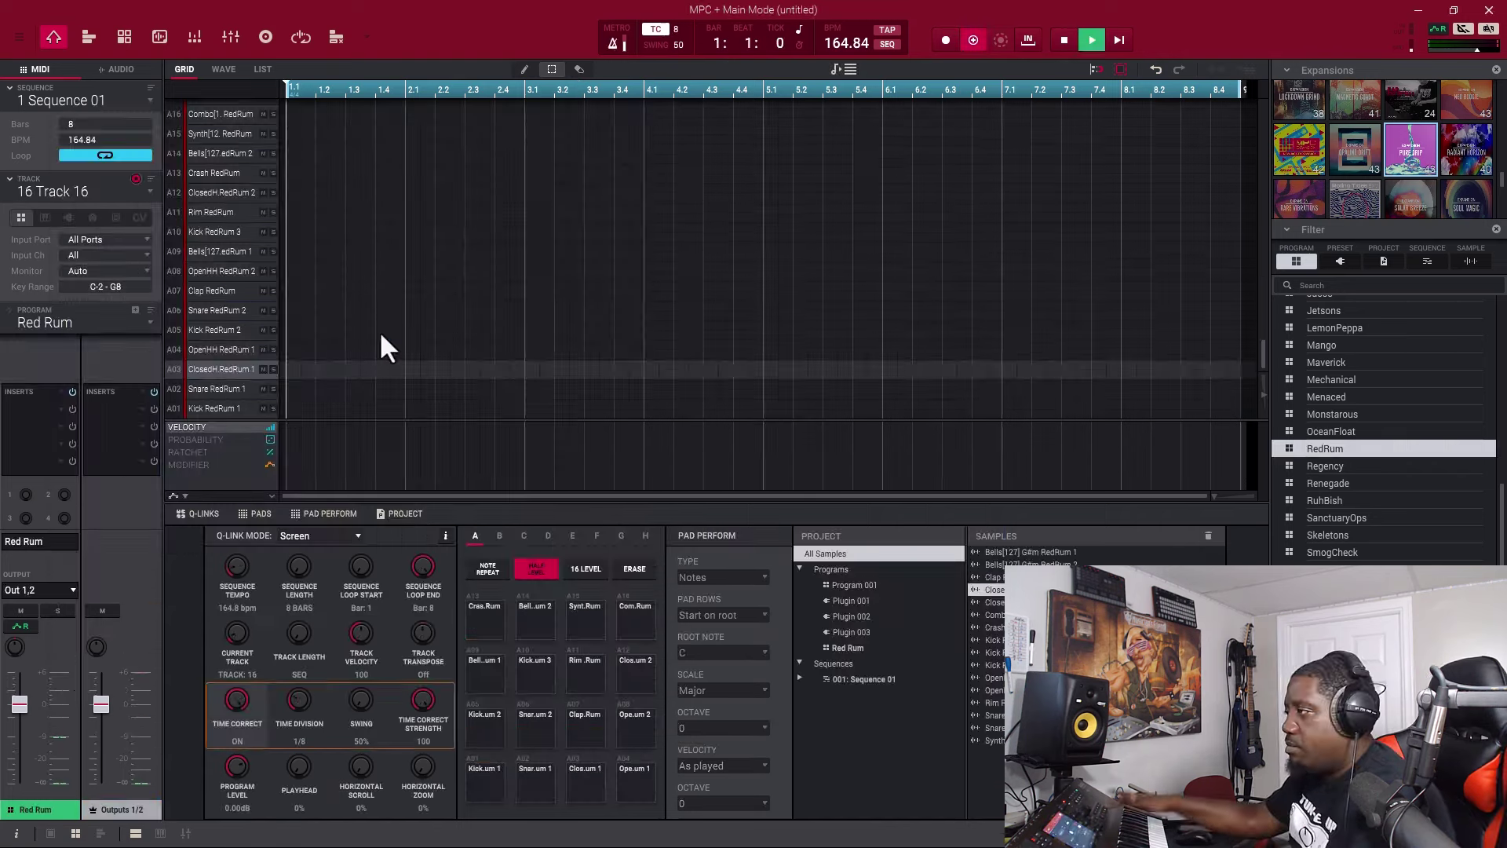
Record closed hi-hat, clap and kick parts with the Red Rum program on Track 16, and shorten the kick notes
key("space")
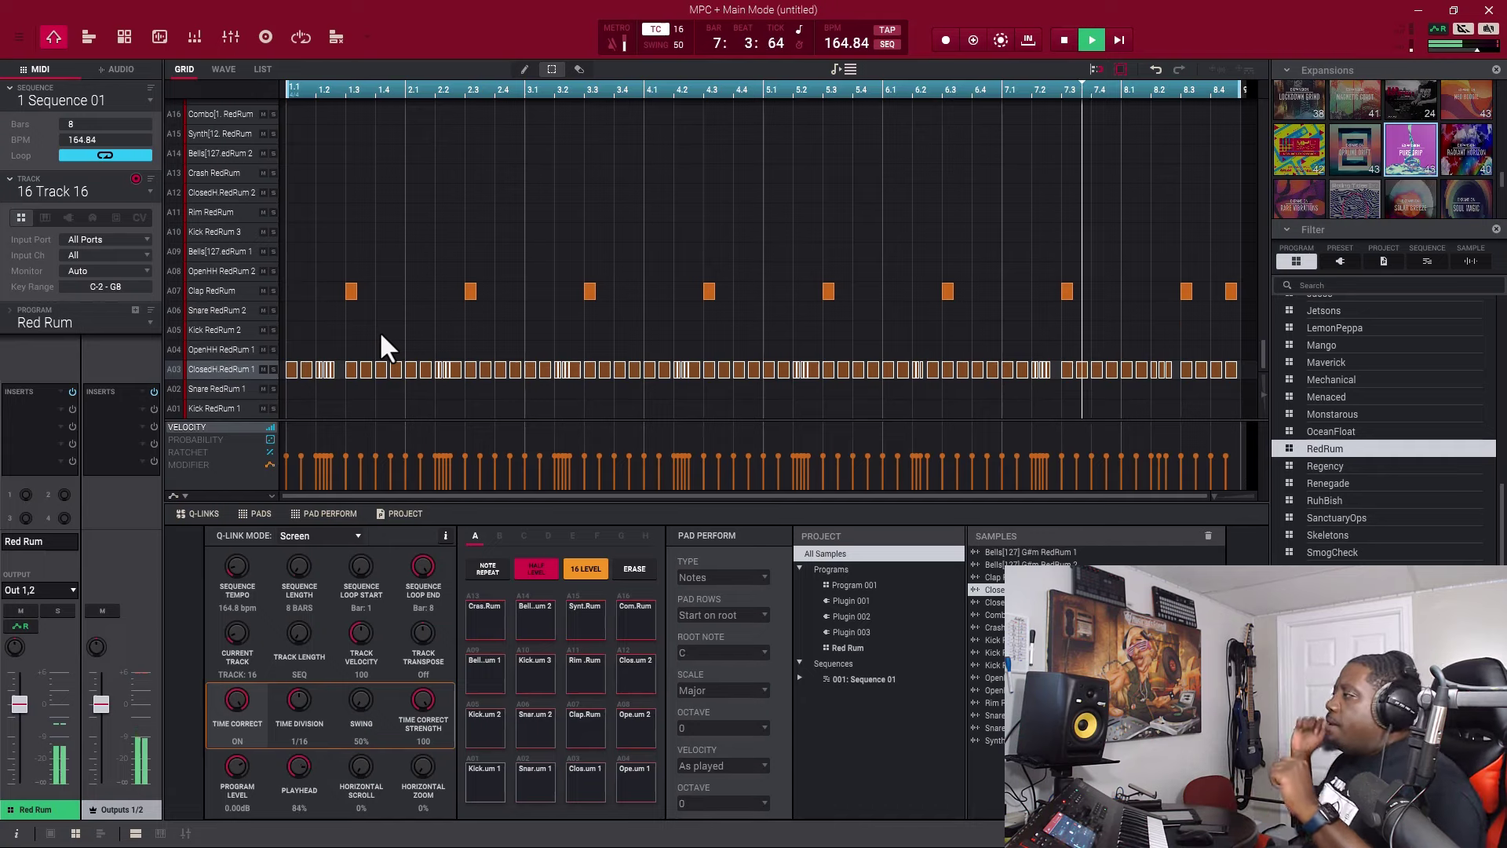
mouse_move(22, 733)
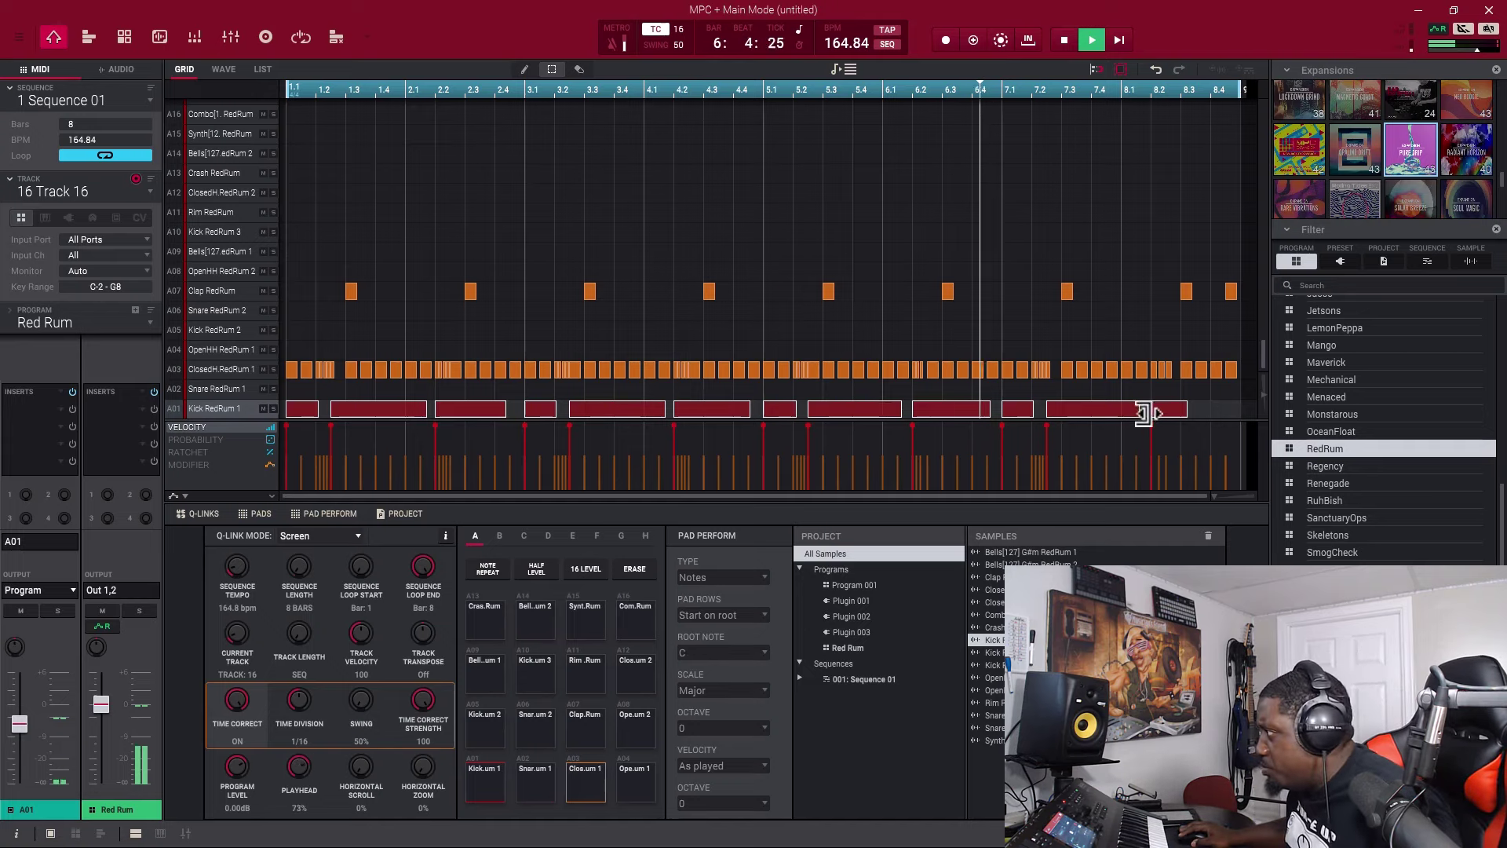
left_click_drag(1147, 414, 1056, 424)
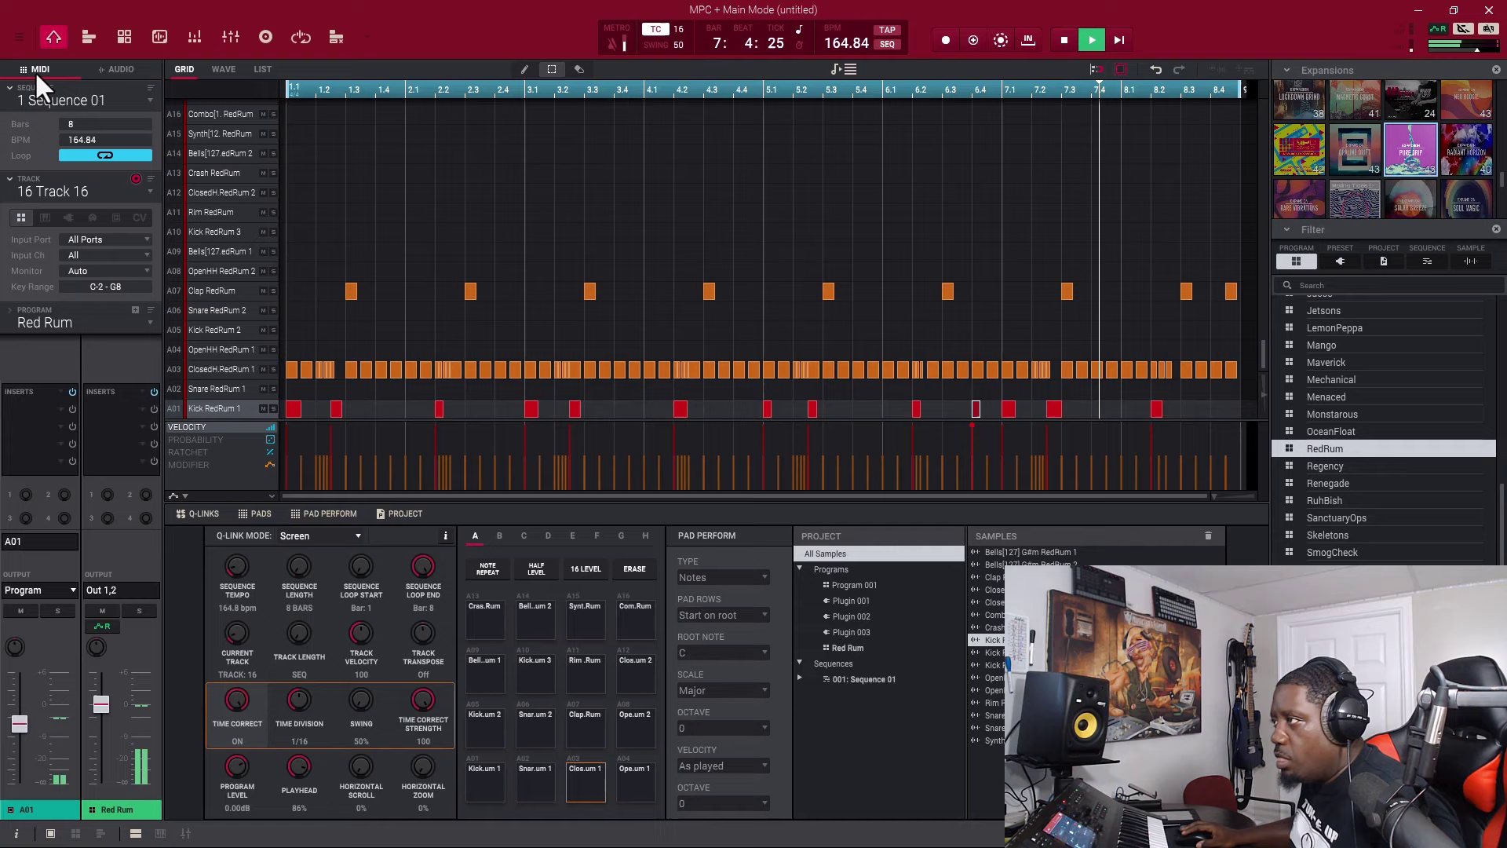
Mute and unmute the Red Rum program and its clap and closed hi-hat pads during playback to compare the beat
left_click(114, 614)
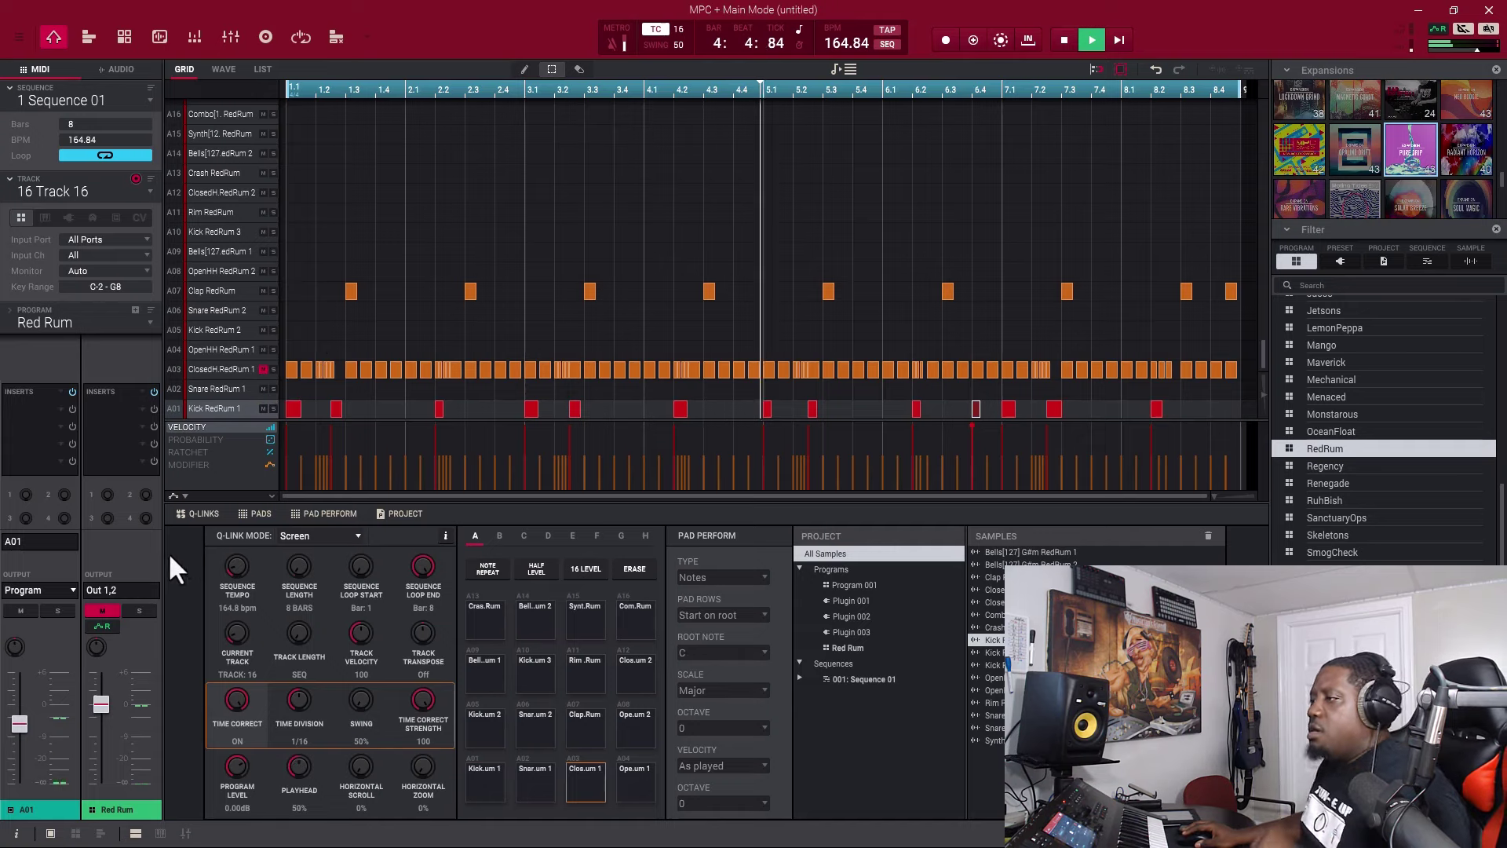
left_click(95, 611)
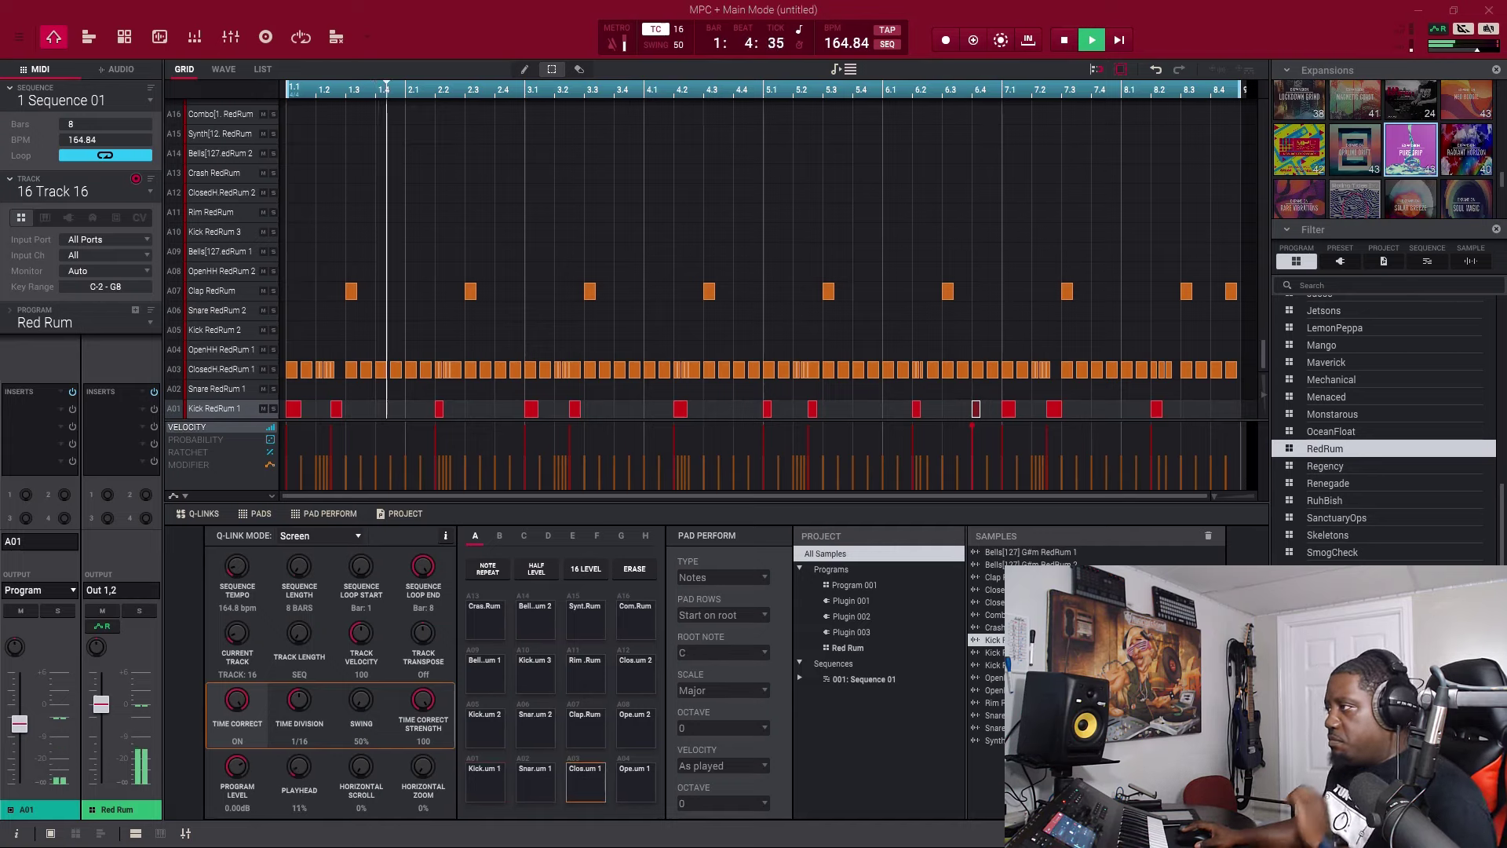
left_click(263, 290)
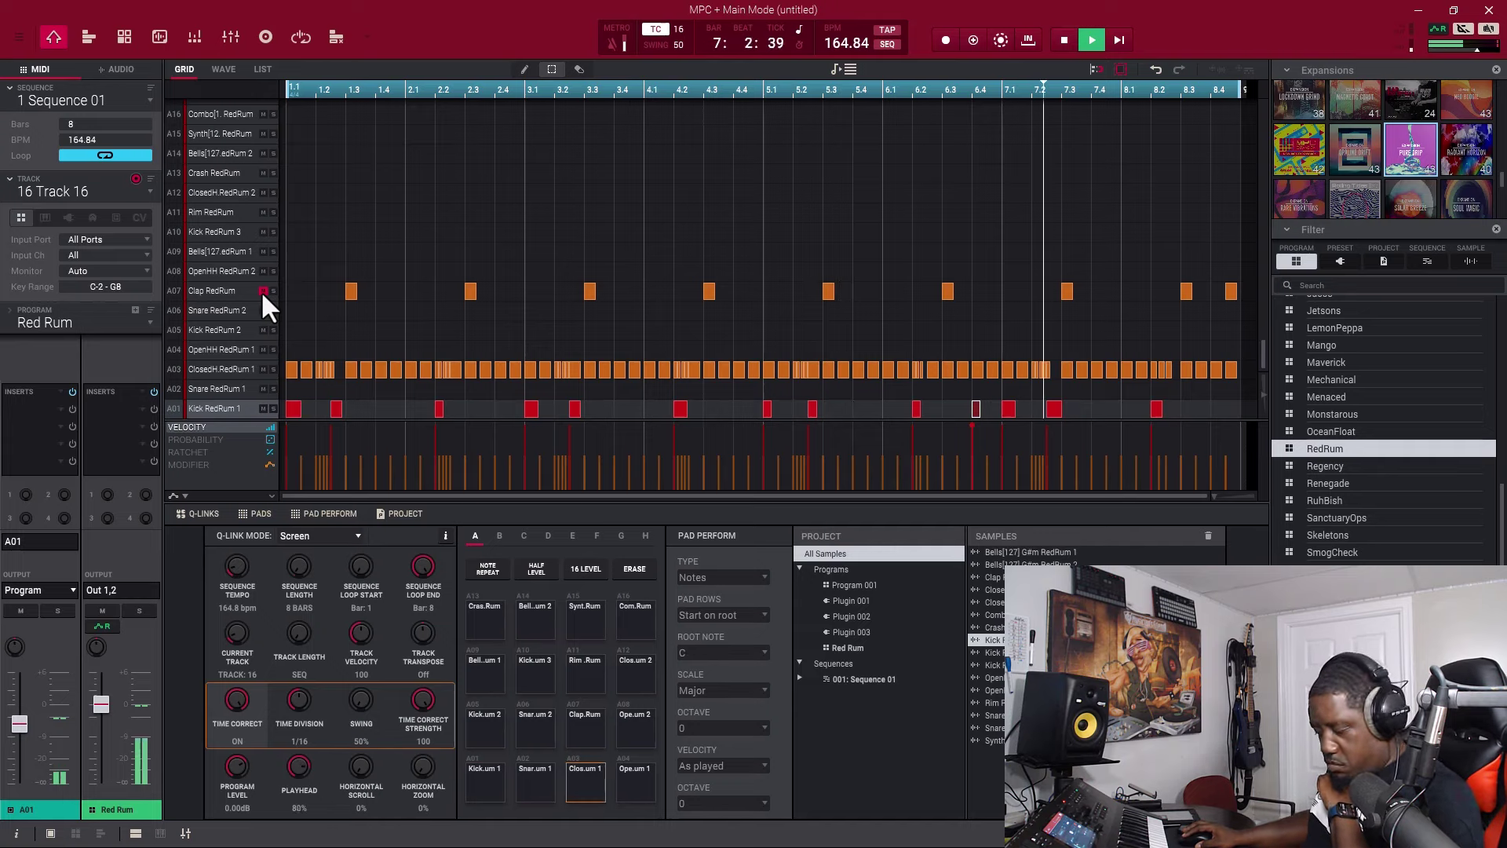
left_click(263, 369)
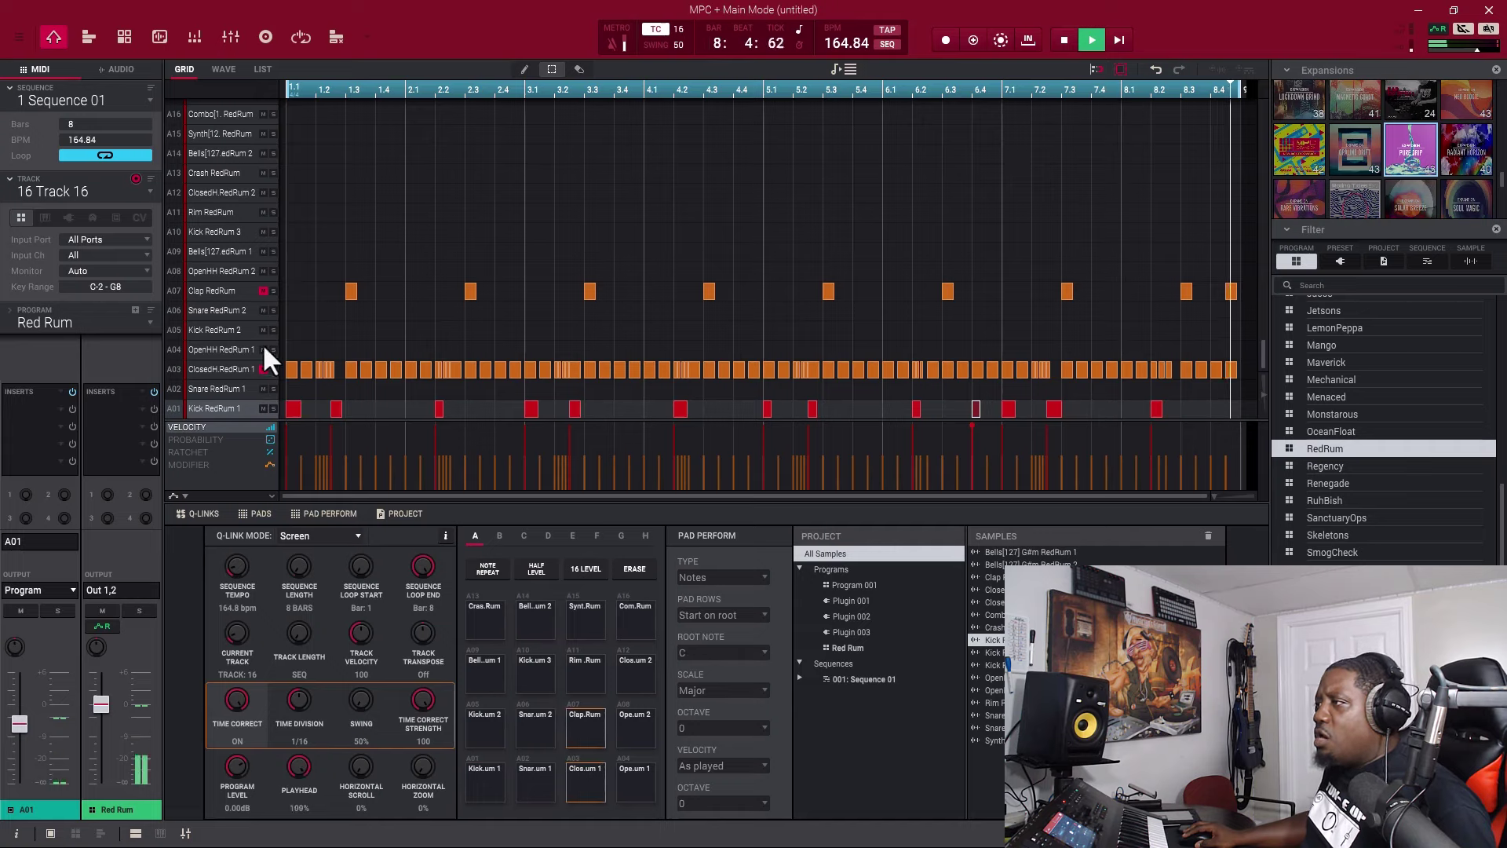
left_click(261, 290)
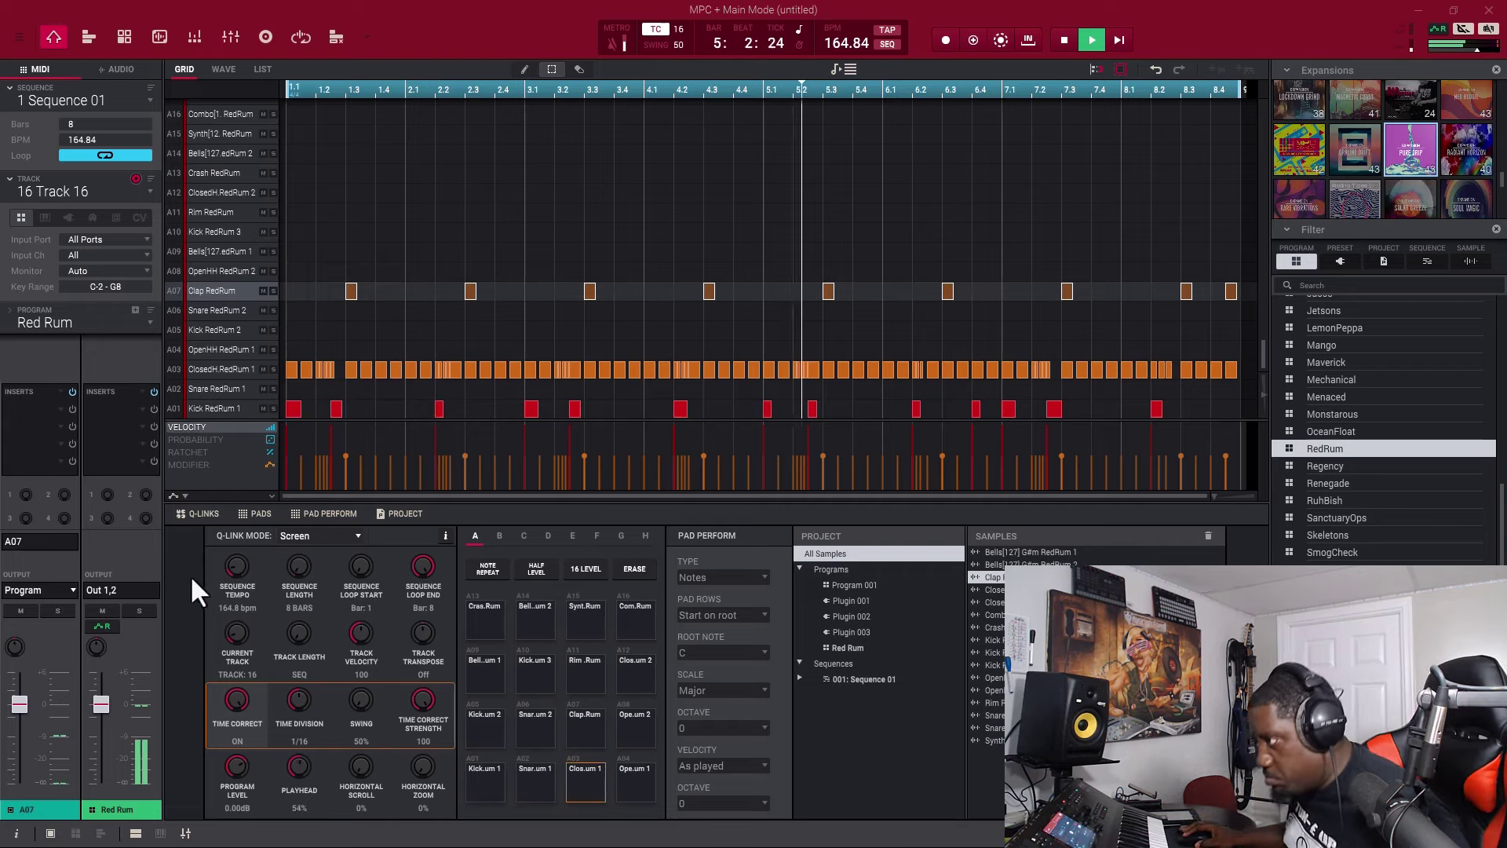
Mute the Red Rum program and close Plugin 002's TimewARP 2600 window
left_click(105, 609)
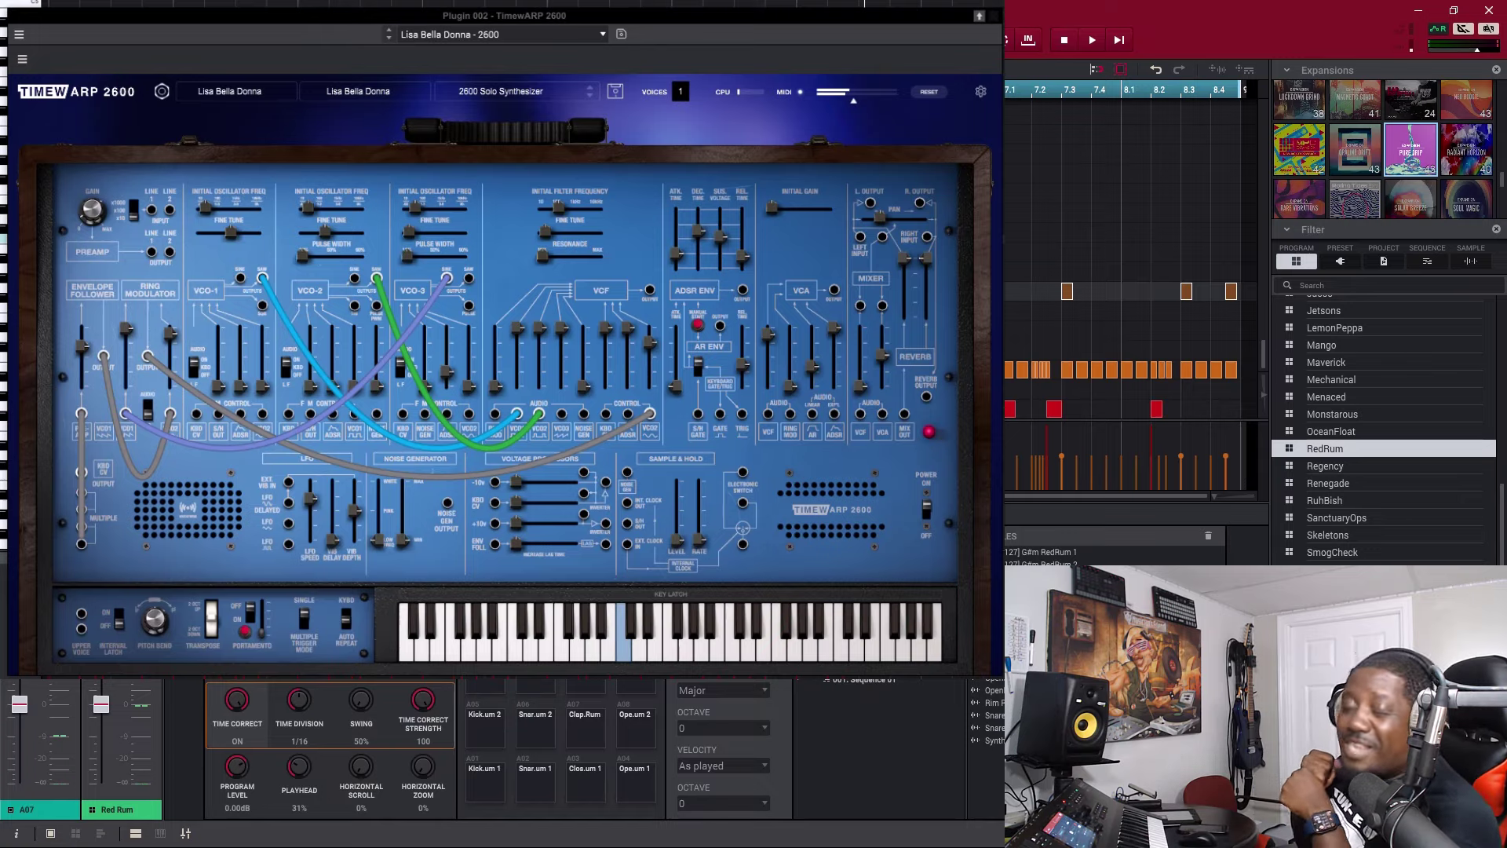
key("Escape")
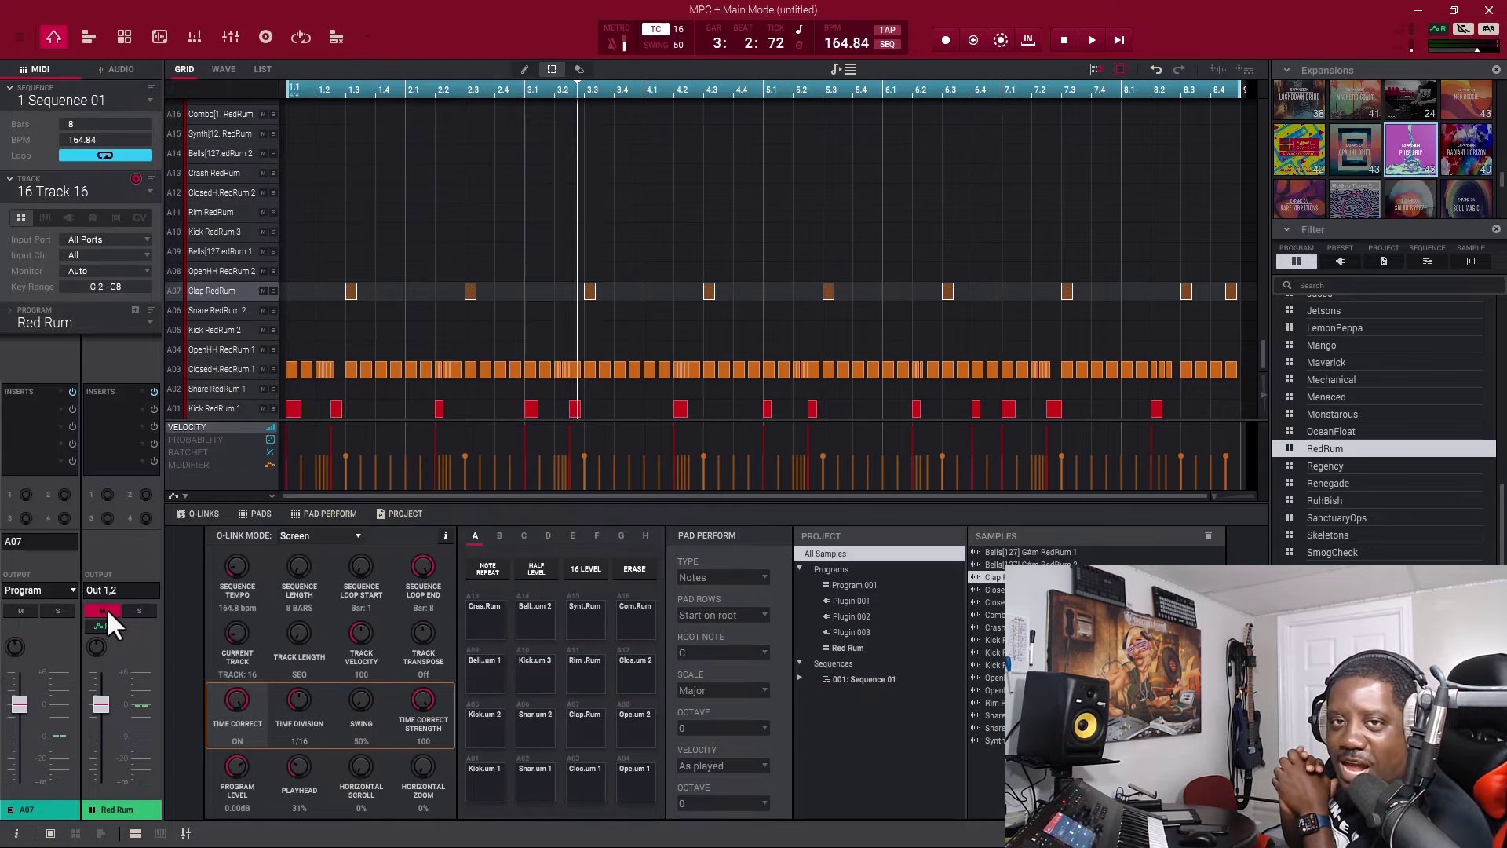